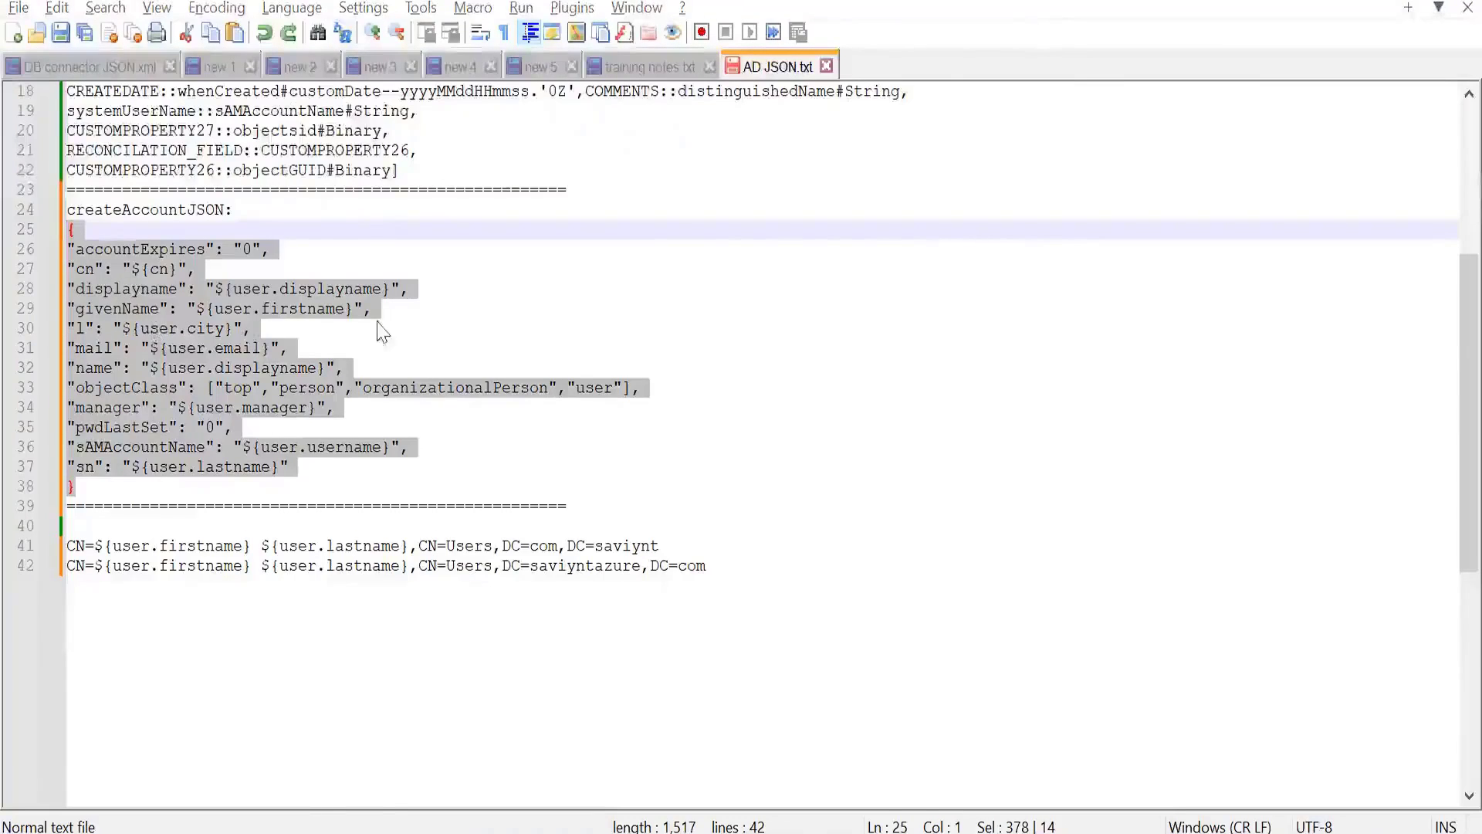
- Switch to the AD connection in Saviynt and replace the CREATEACCOUNTJSON value with the JSON copied from AD JSON.txt
key("alt+Tab")
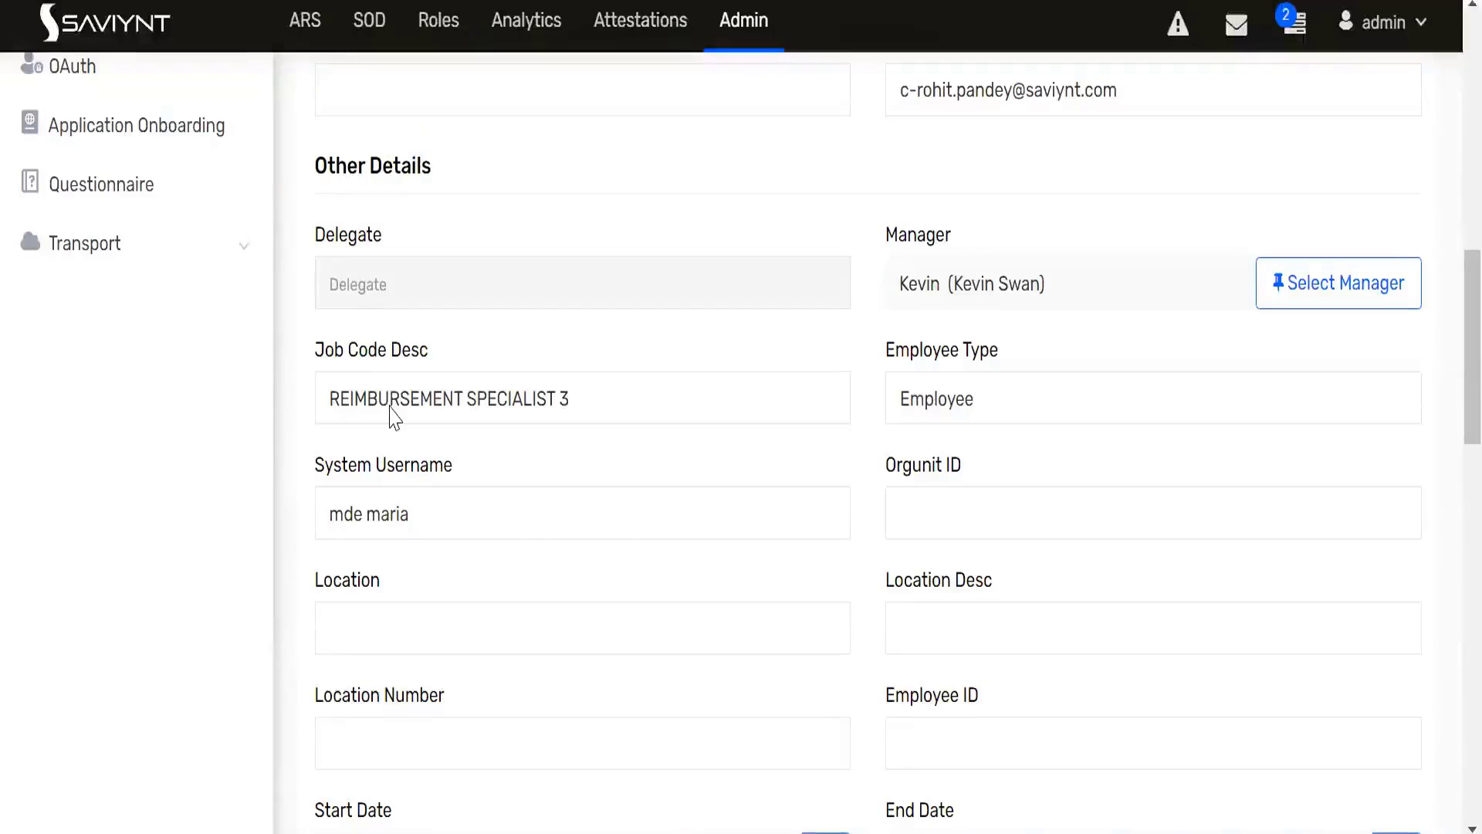
key("alt+Tab")
key("alt+Tab")
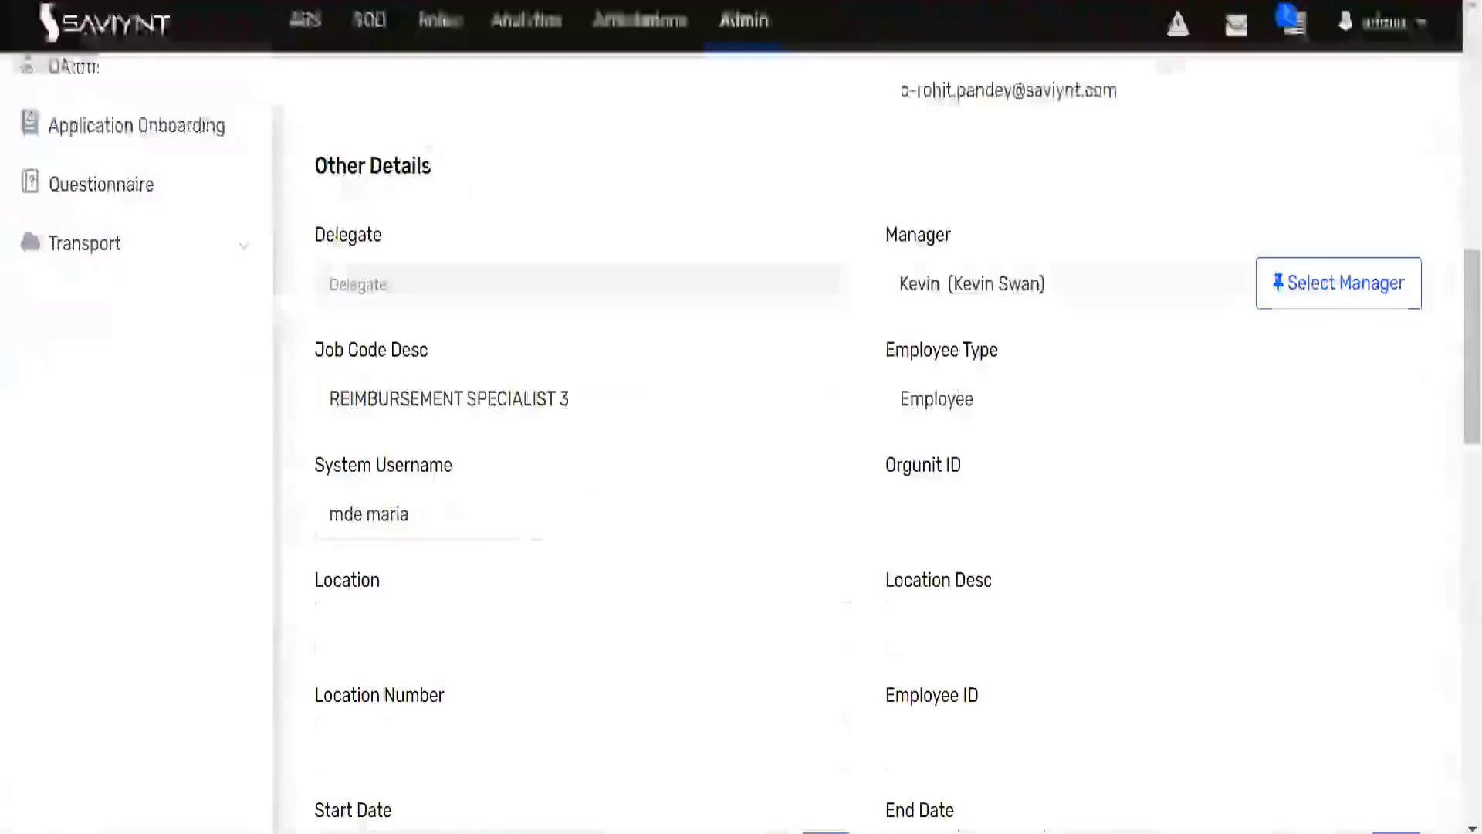
scroll(466, 178, "up", 8)
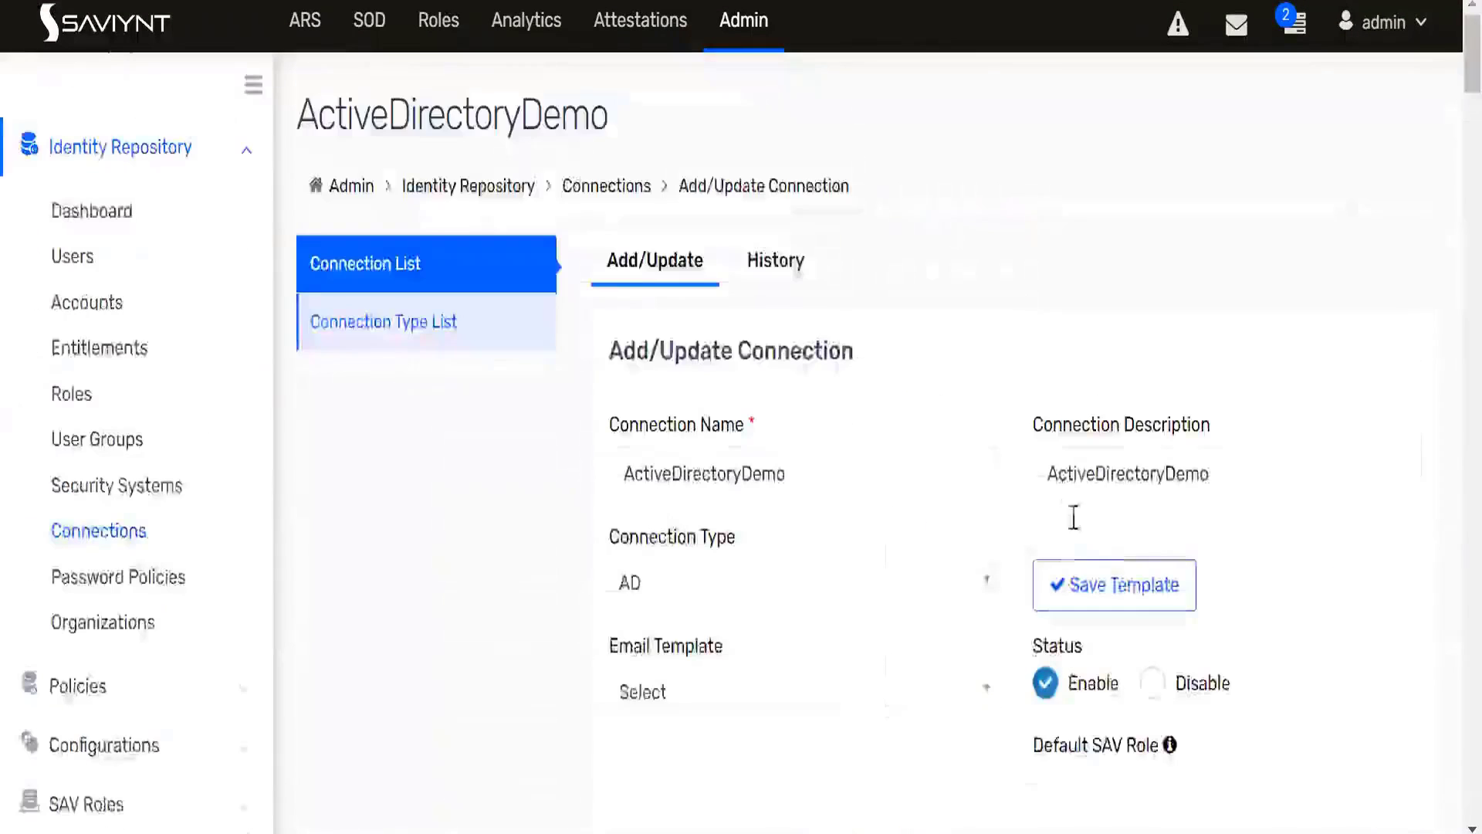
scroll(1079, 529, "down", 14)
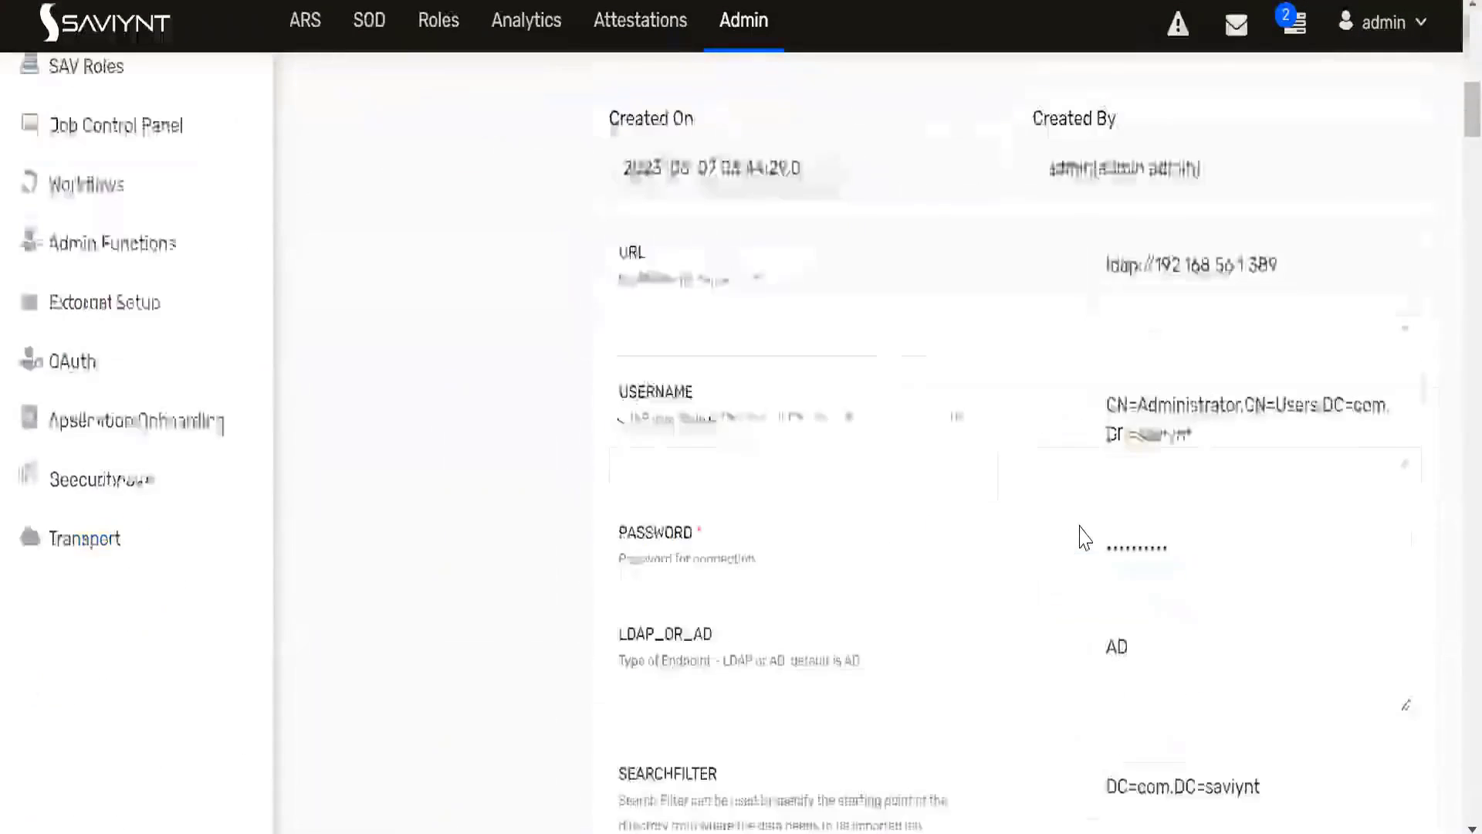
scroll(1095, 525, "up", 7)
scroll(1095, 525, "down", 18)
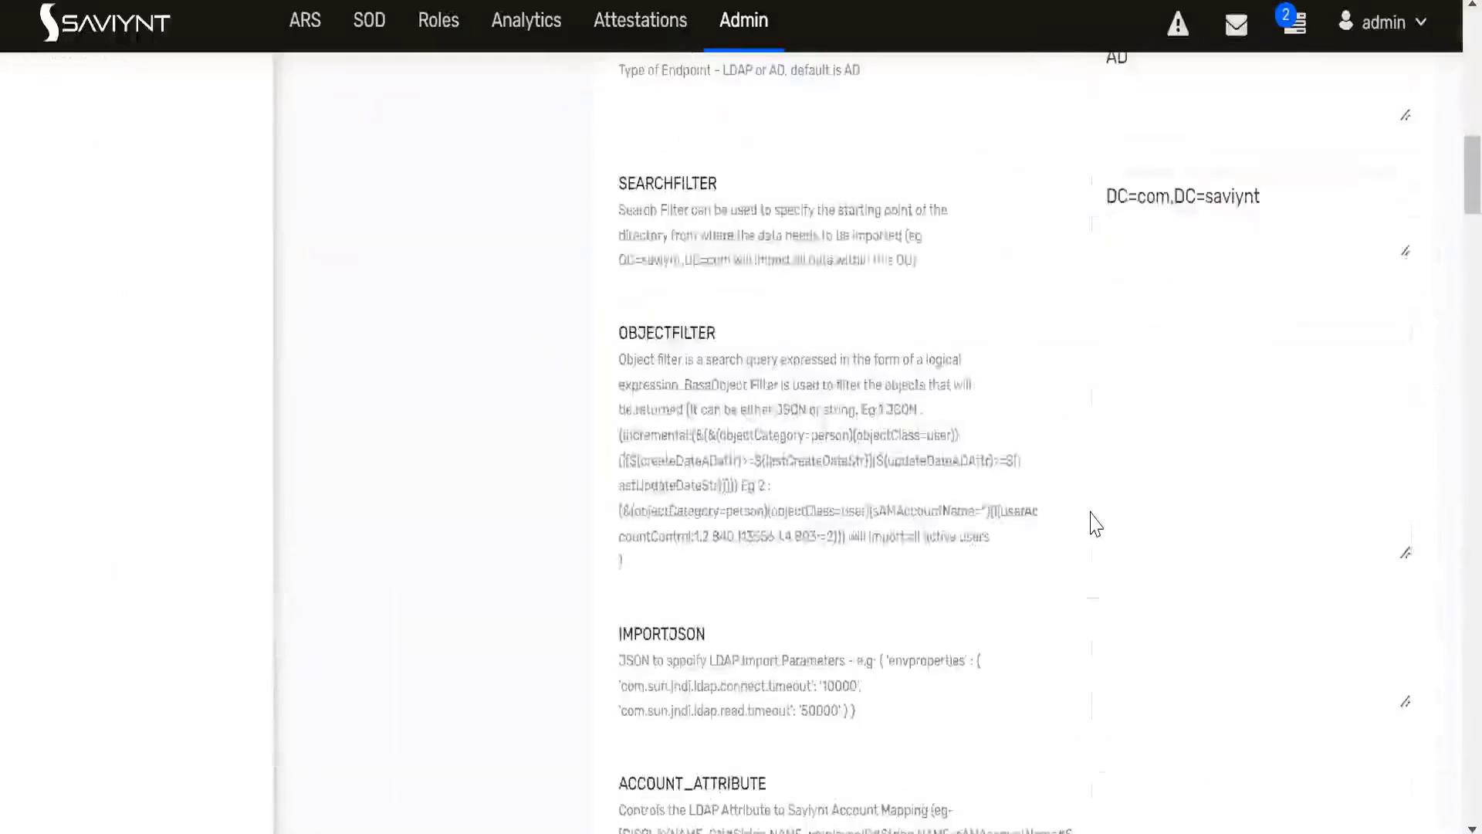
scroll(1095, 525, "down", 10)
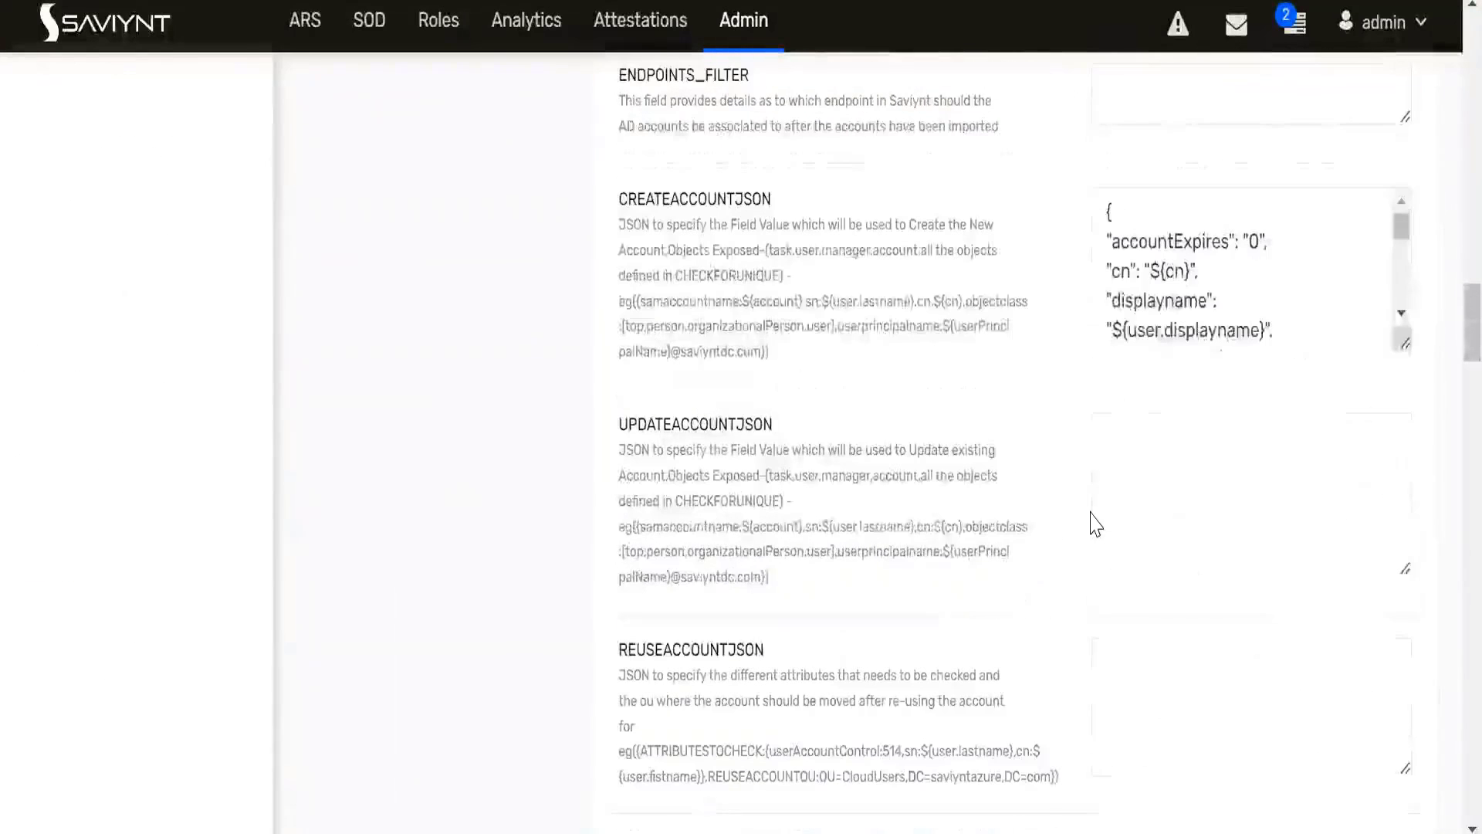
left_click(1180, 297)
key("ctrl+a")
key("Delete")
key("ctrl+v")
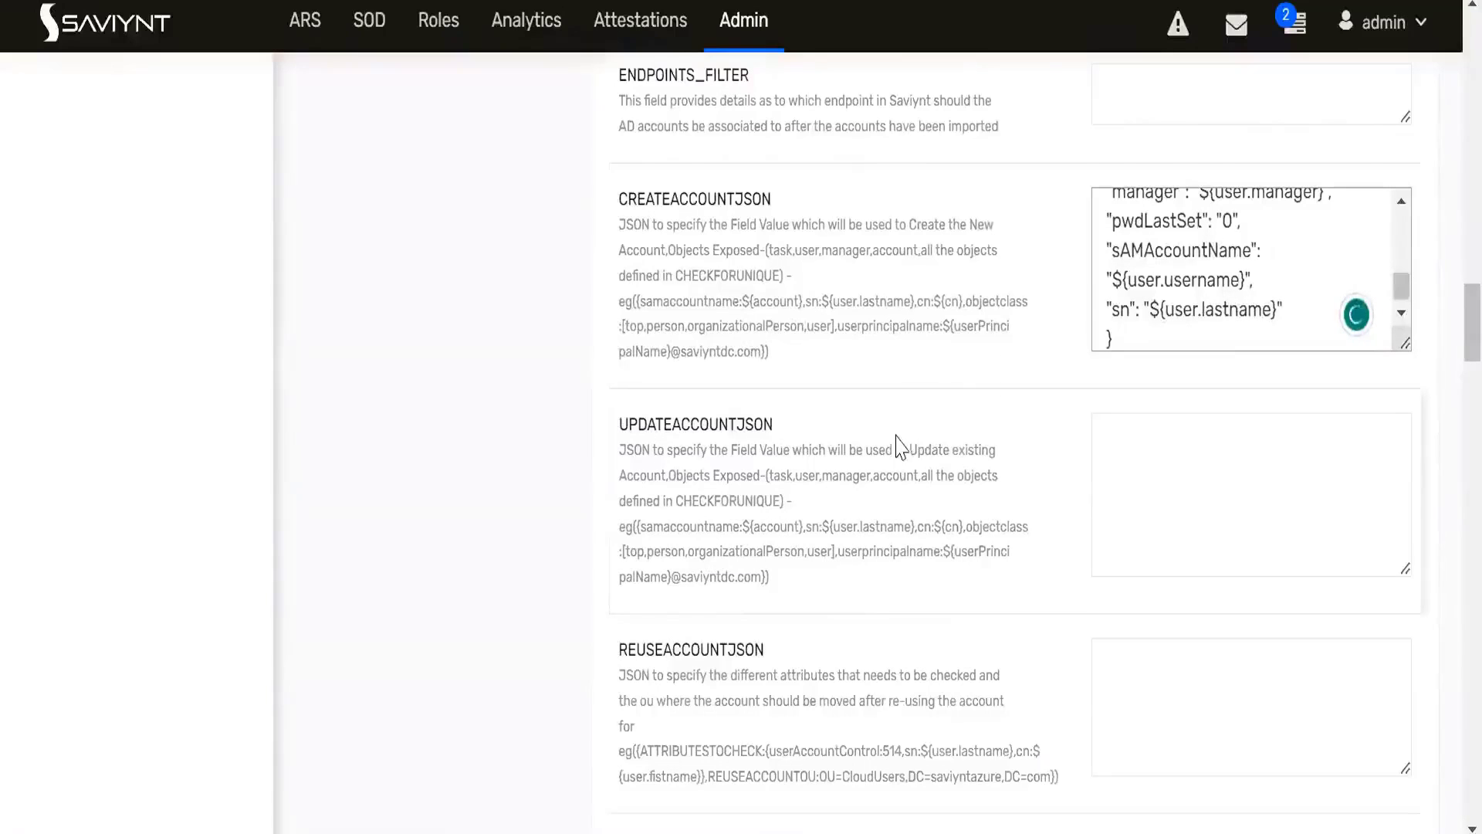
- Save and test the AD connection, then dismiss the connection status dialog
scroll(896, 432, "down", 10)
scroll(899, 464, "down", 15)
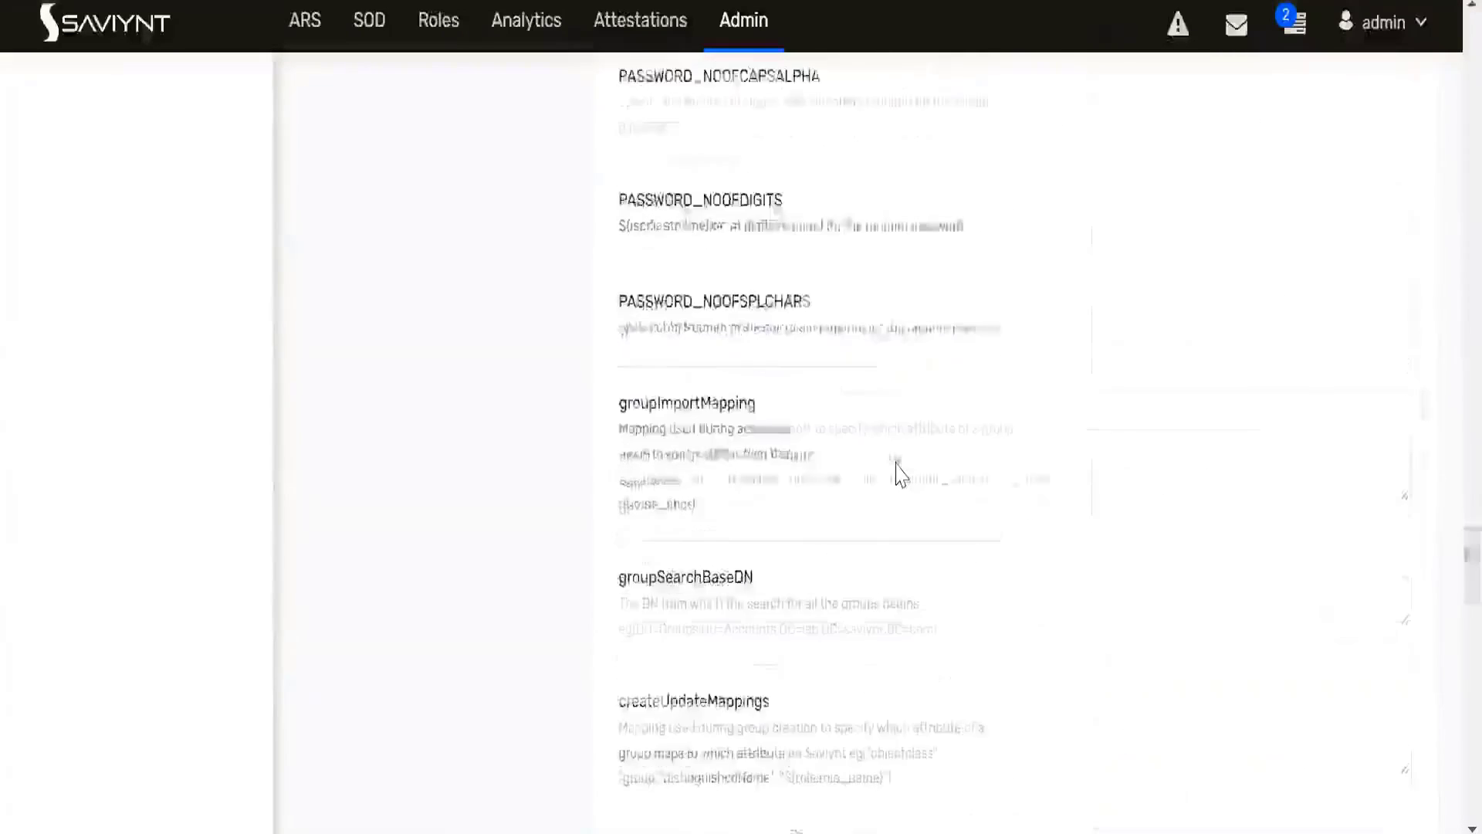
scroll(899, 466, "down", 15)
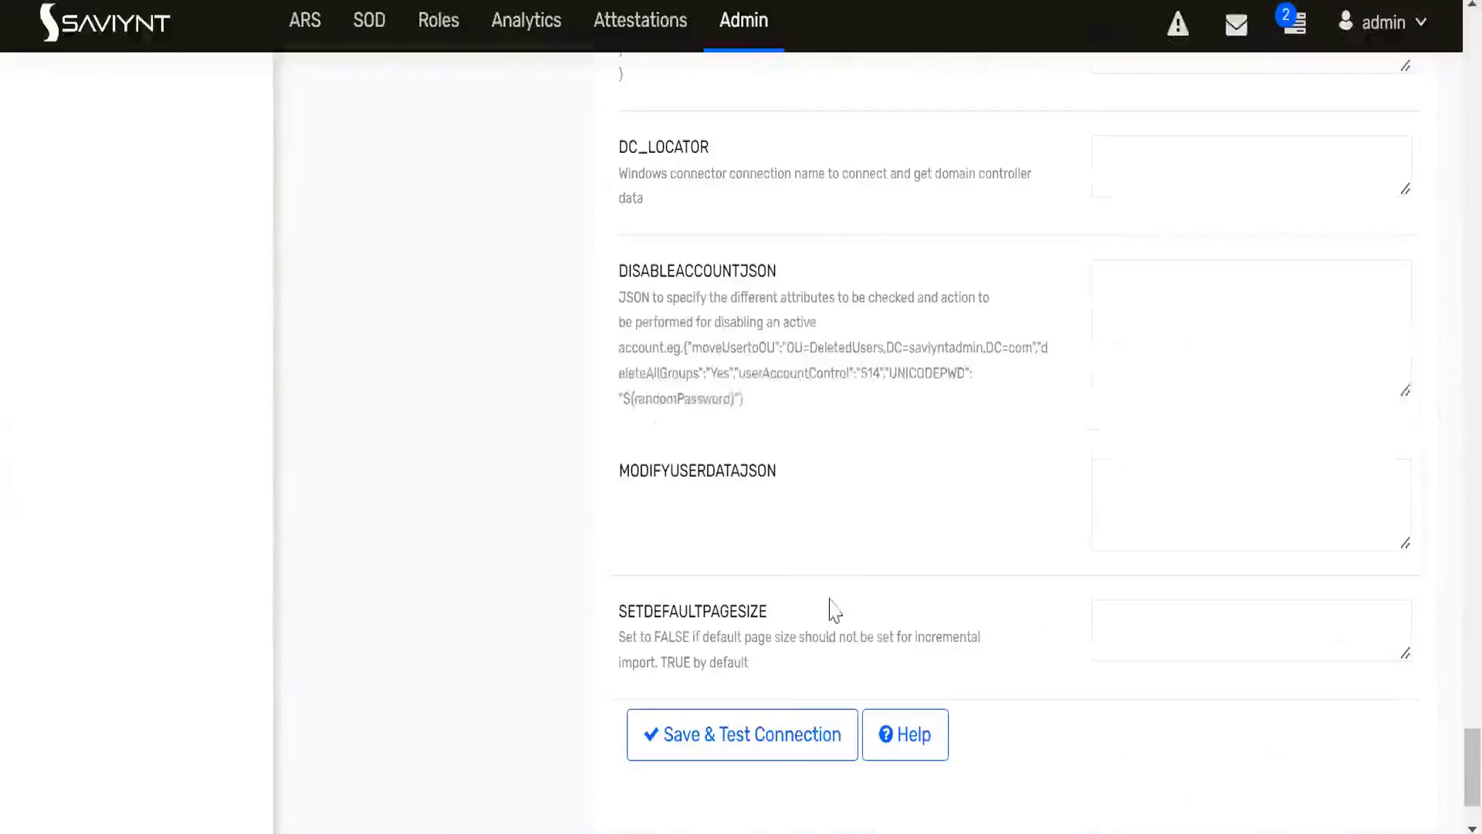
left_click(777, 726)
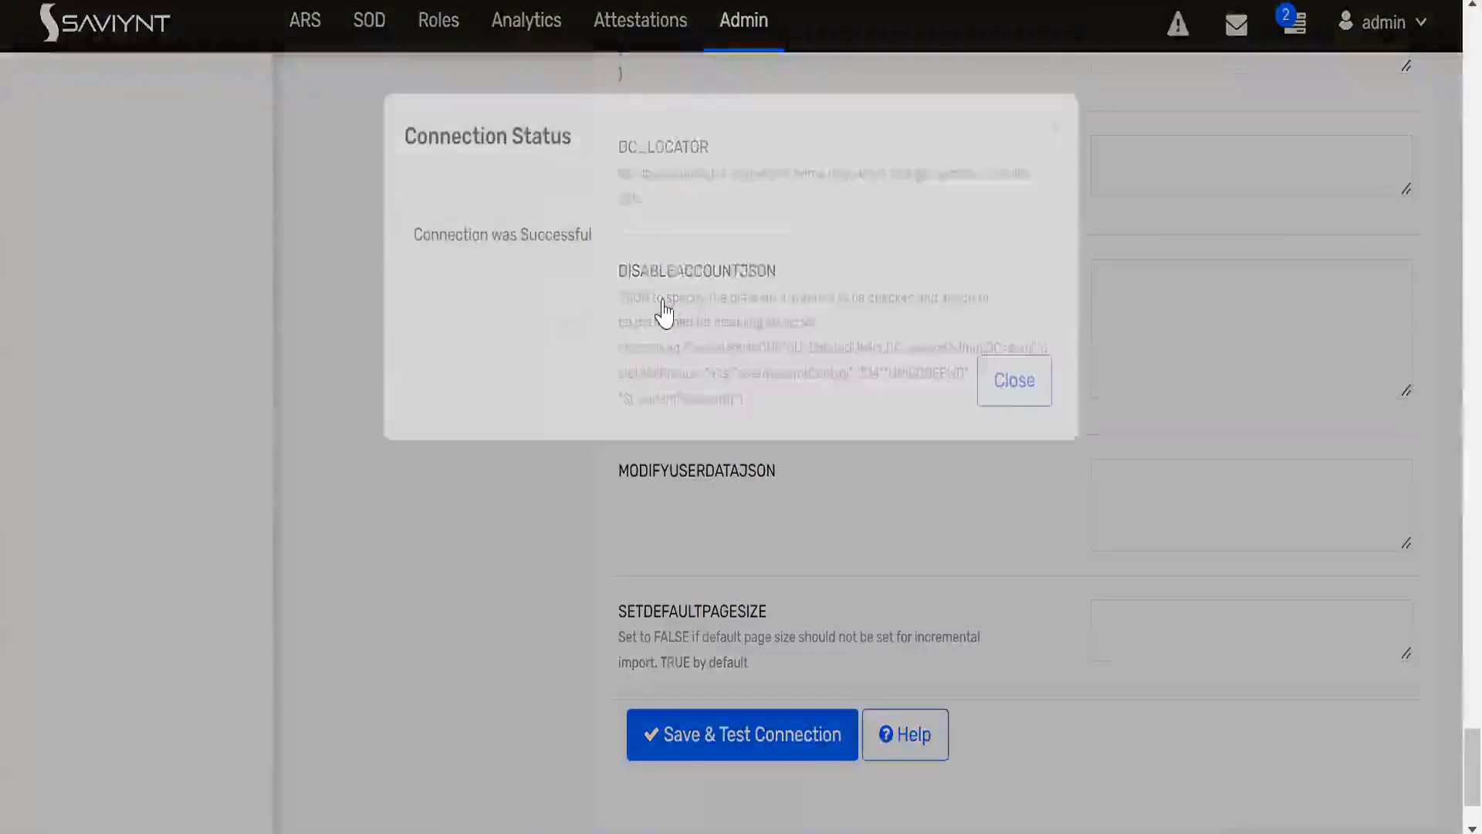
left_click(1015, 380)
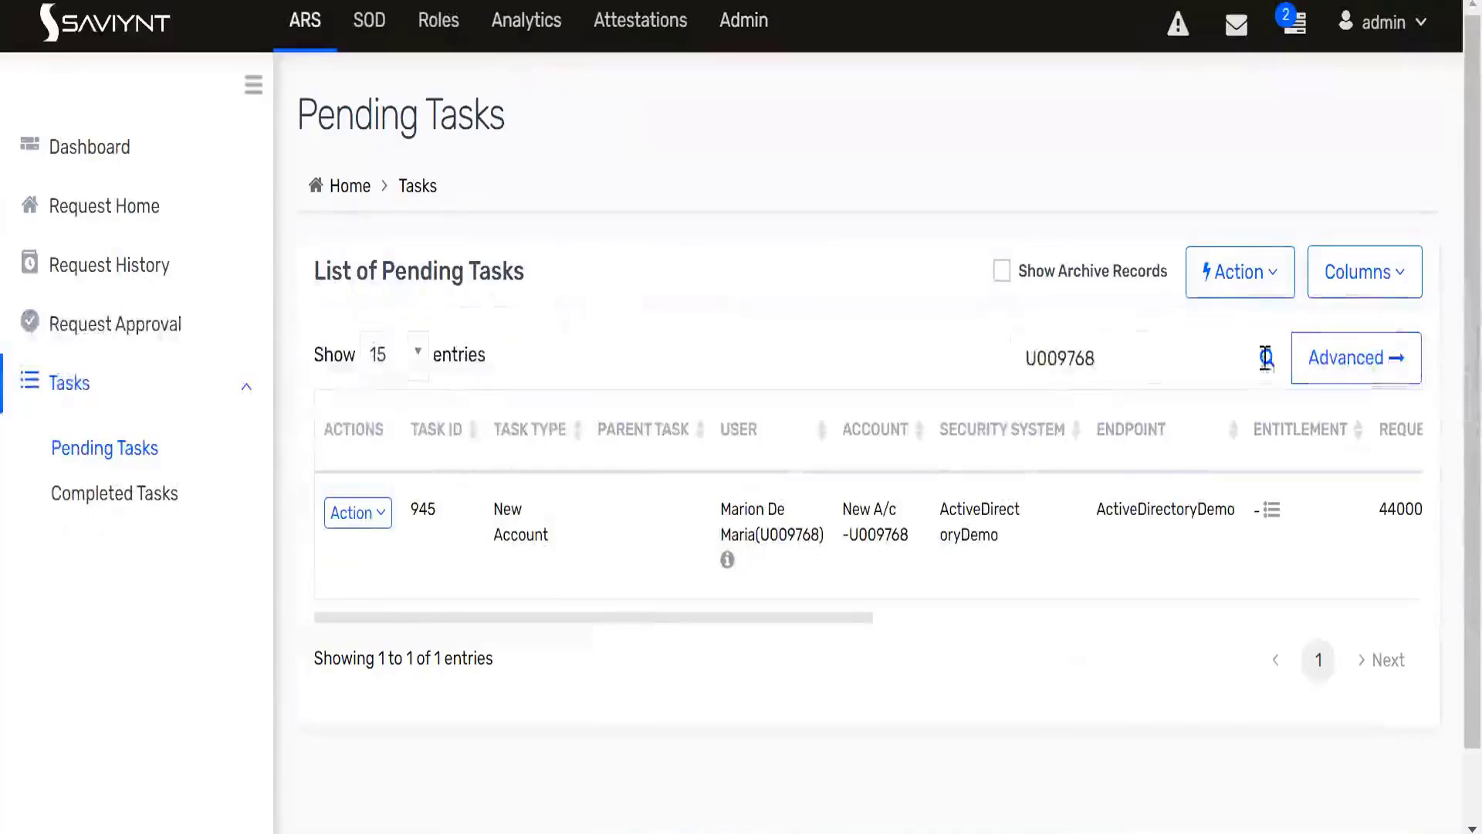
- Refresh the user's pending task search and start DB_JOB under Provisioning Job (WSRETRYJOB) in the utility jobs
left_click(1267, 359)
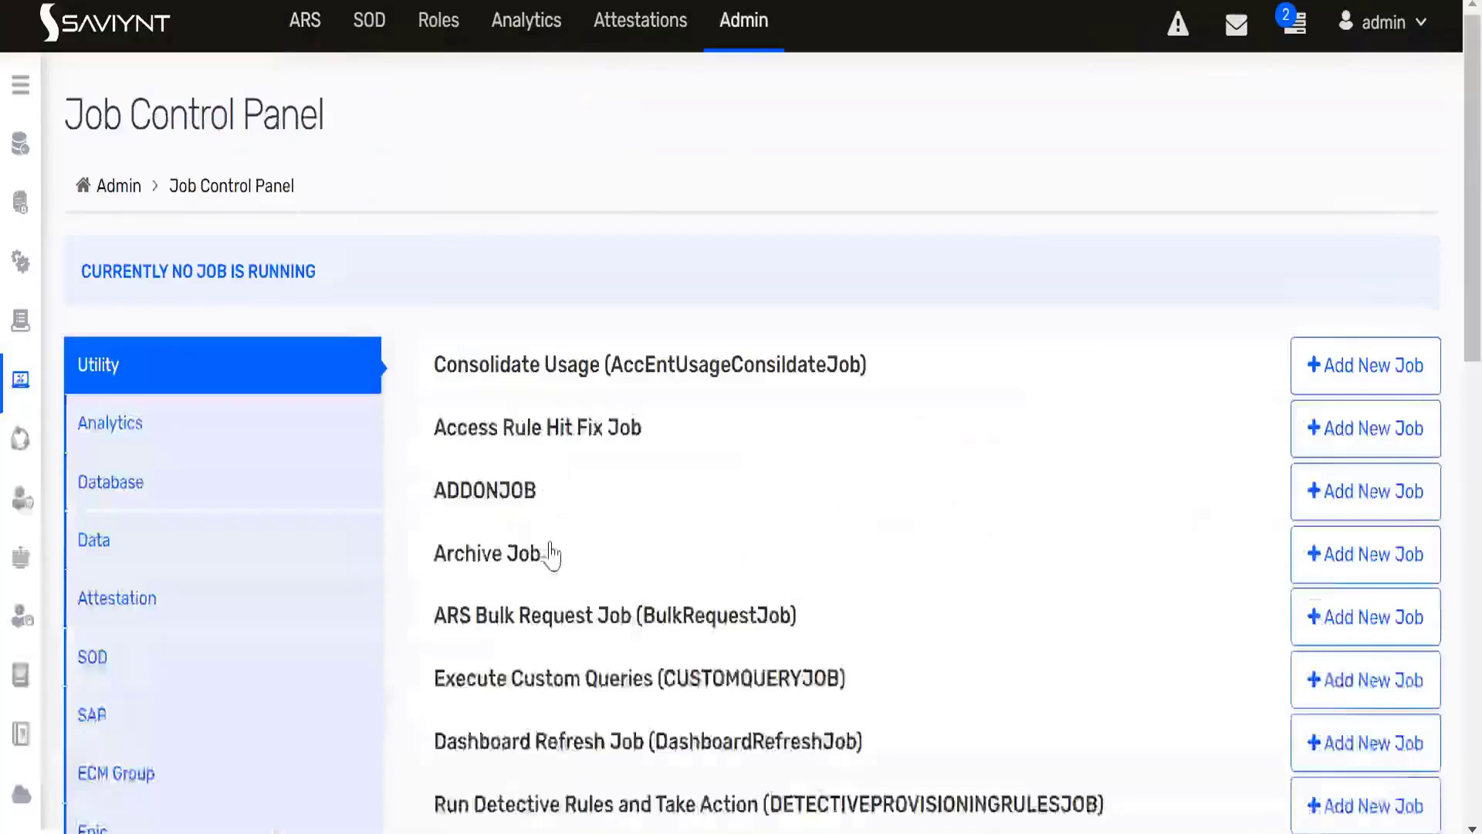
scroll(548, 549, "down", 5)
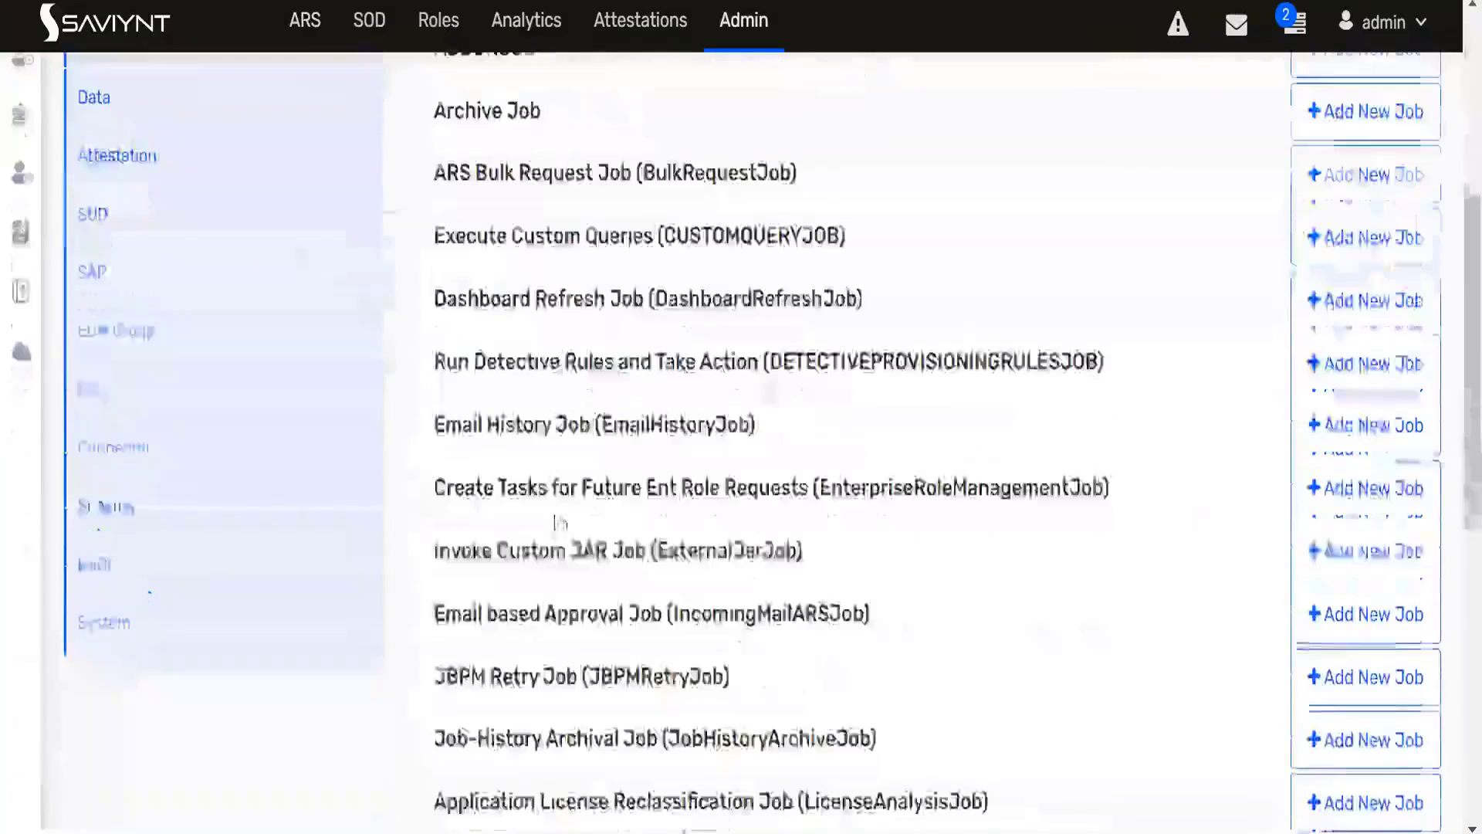
scroll(540, 530, "down", 3)
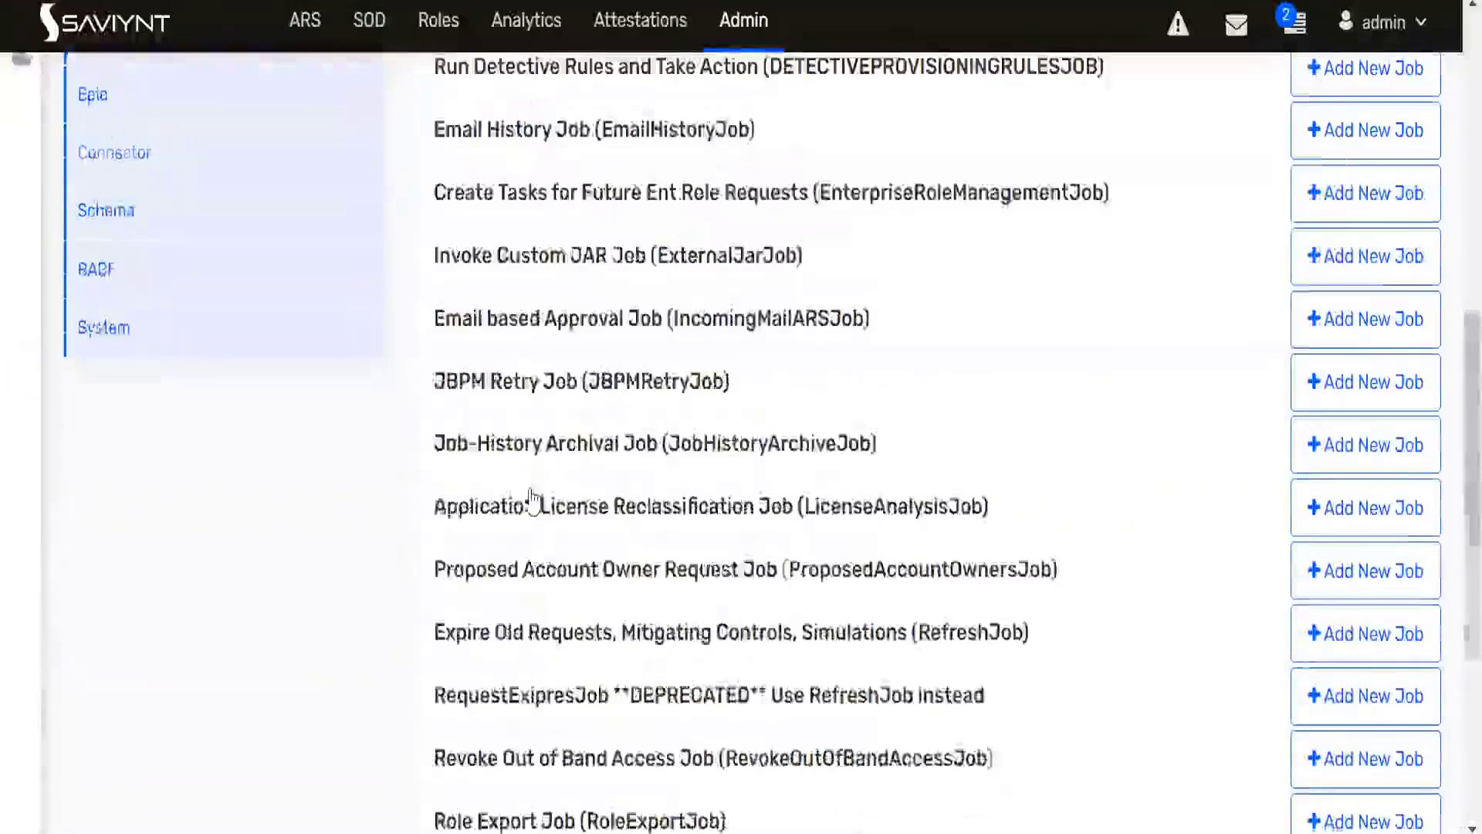
scroll(530, 504, "up", 5)
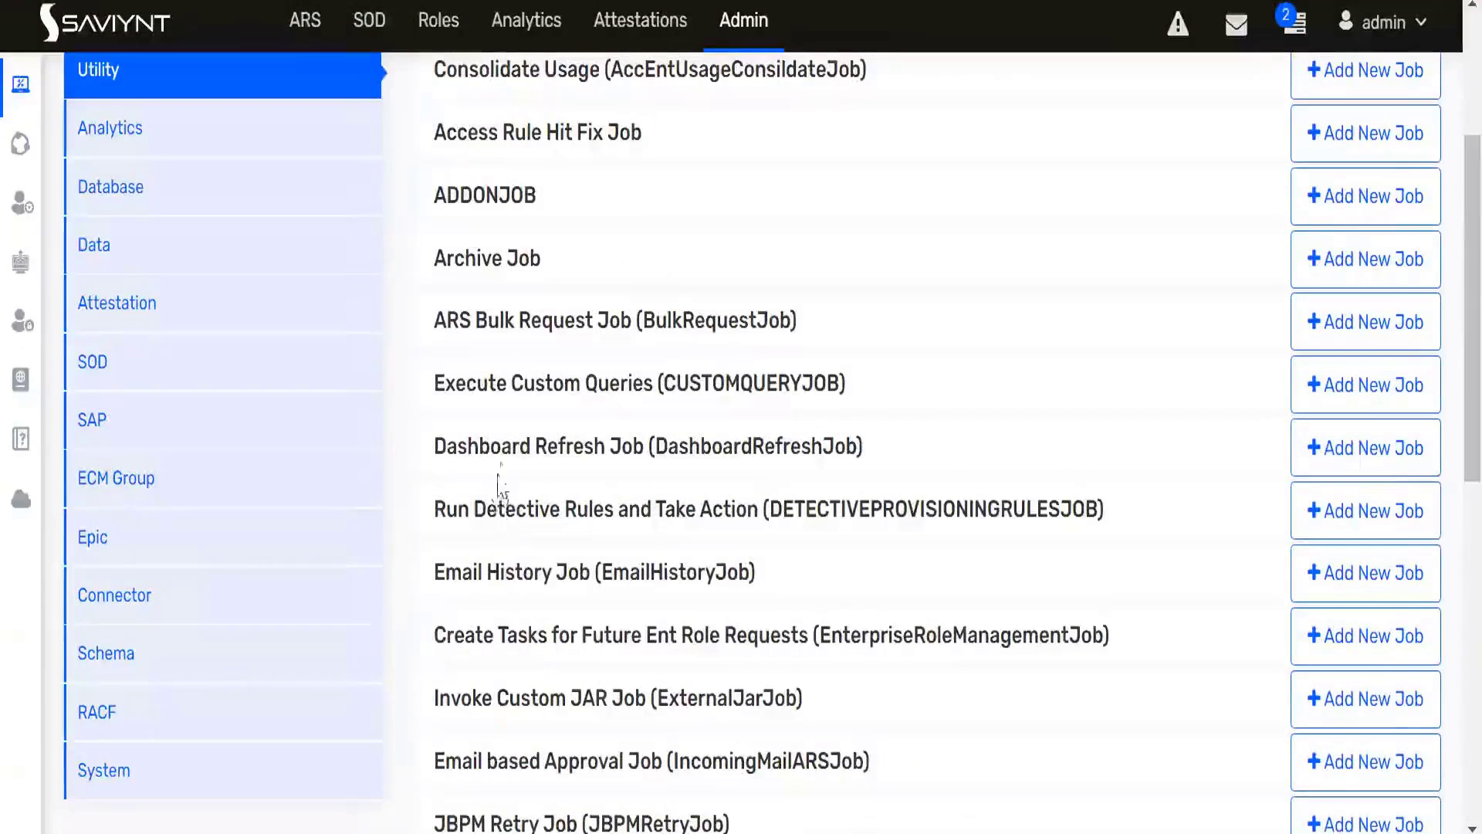
scroll(516, 463, "down", 2)
scroll(525, 572, "down", 4)
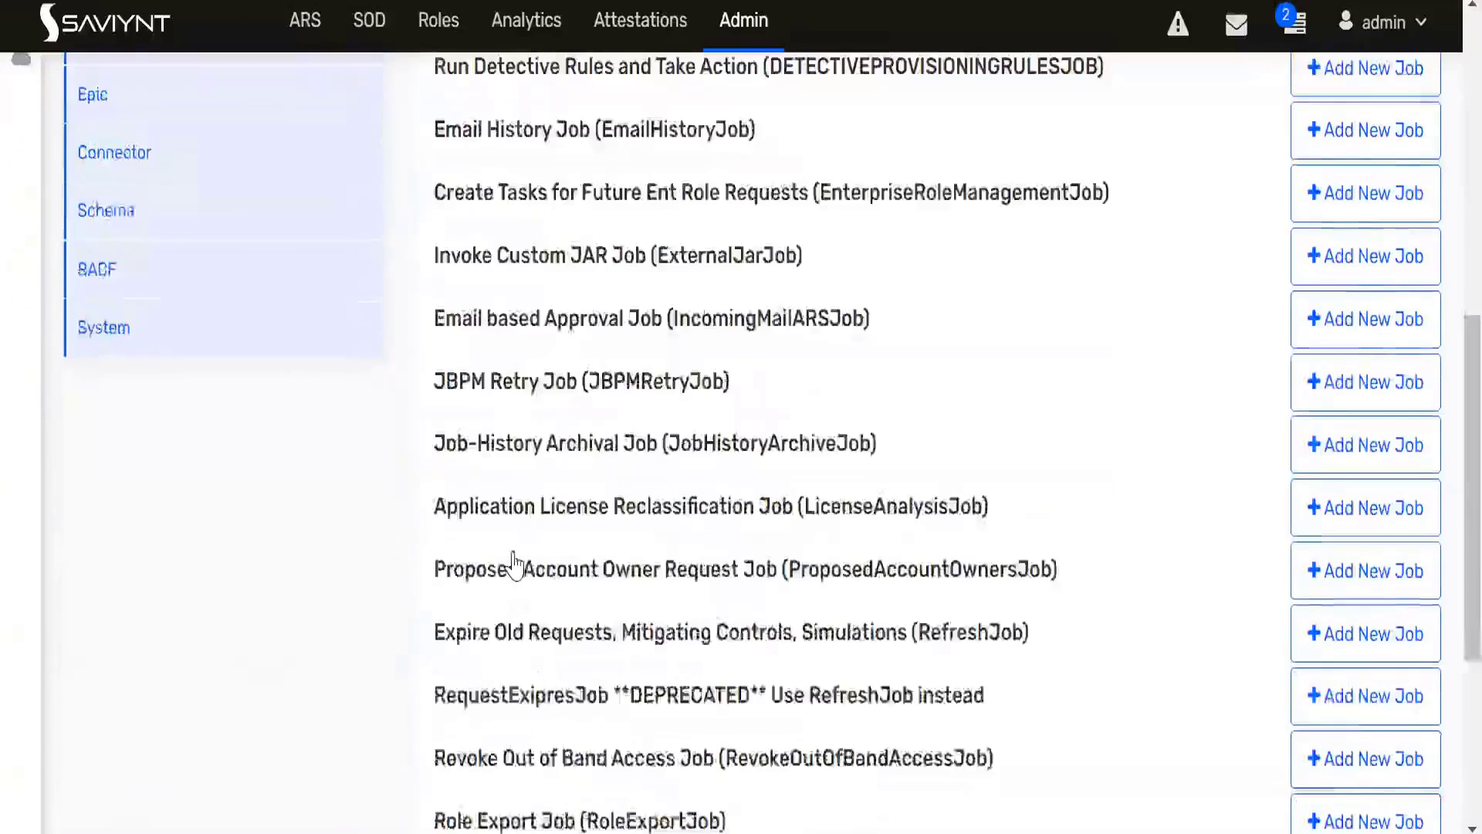
scroll(587, 649, "down", 5)
scroll(820, 649, "down", 2)
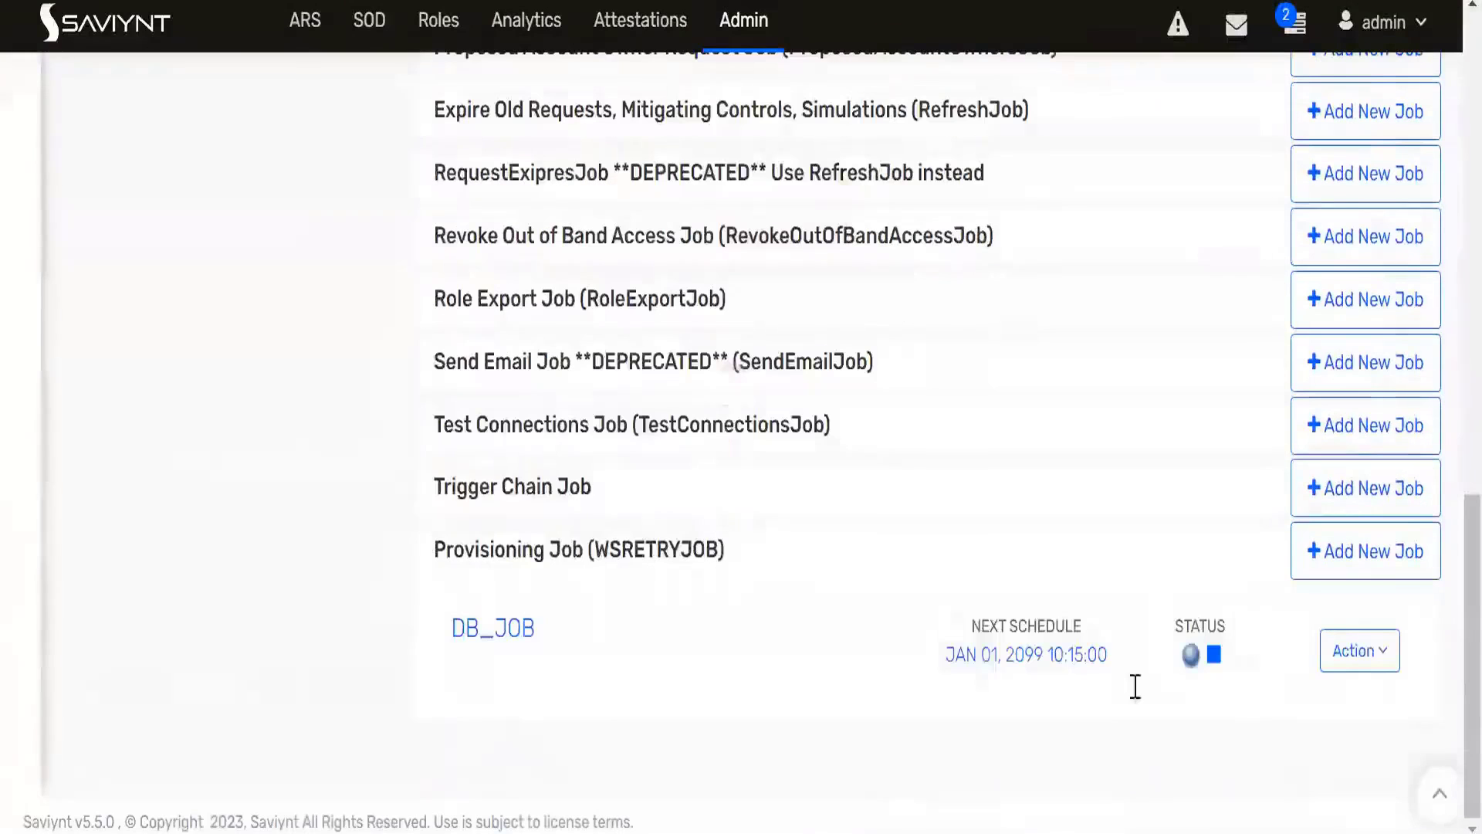
left_click(1338, 669)
left_click(1282, 708)
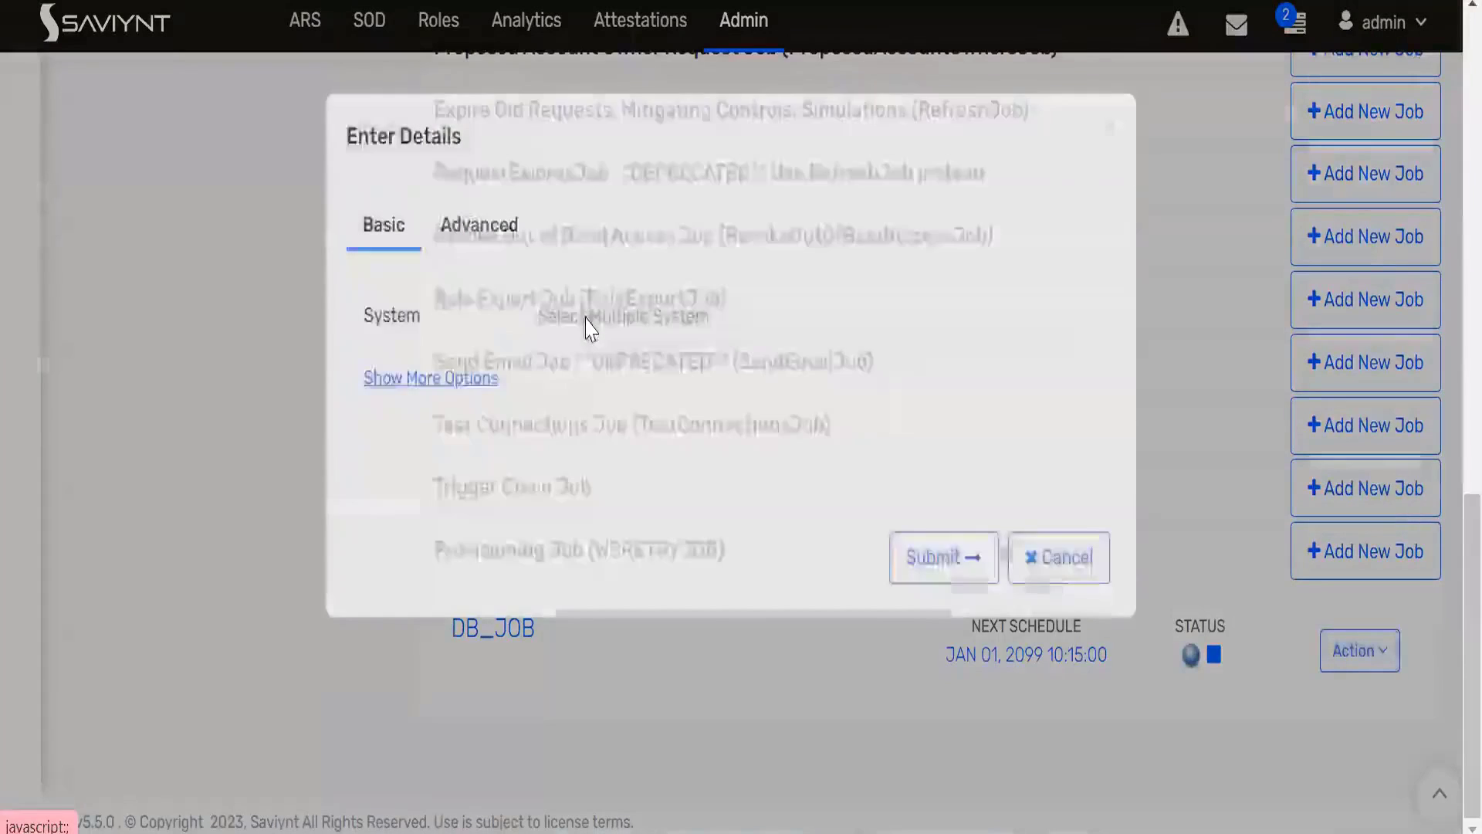
- Submit the provisioning job with ActiveDirectoryDemo as the system and New Account as the task type
left_click(589, 323)
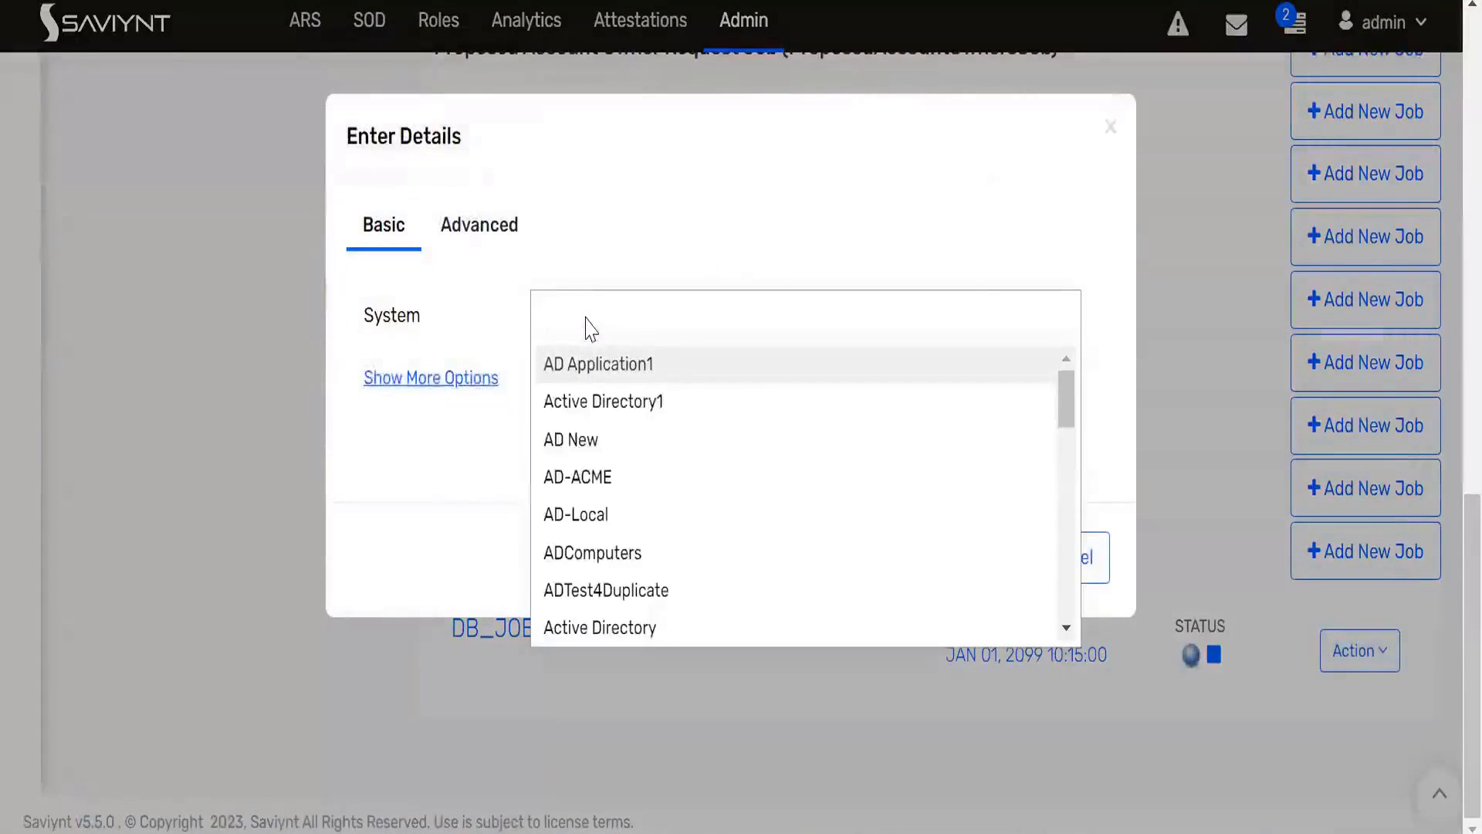
type("act")
left_click(588, 439)
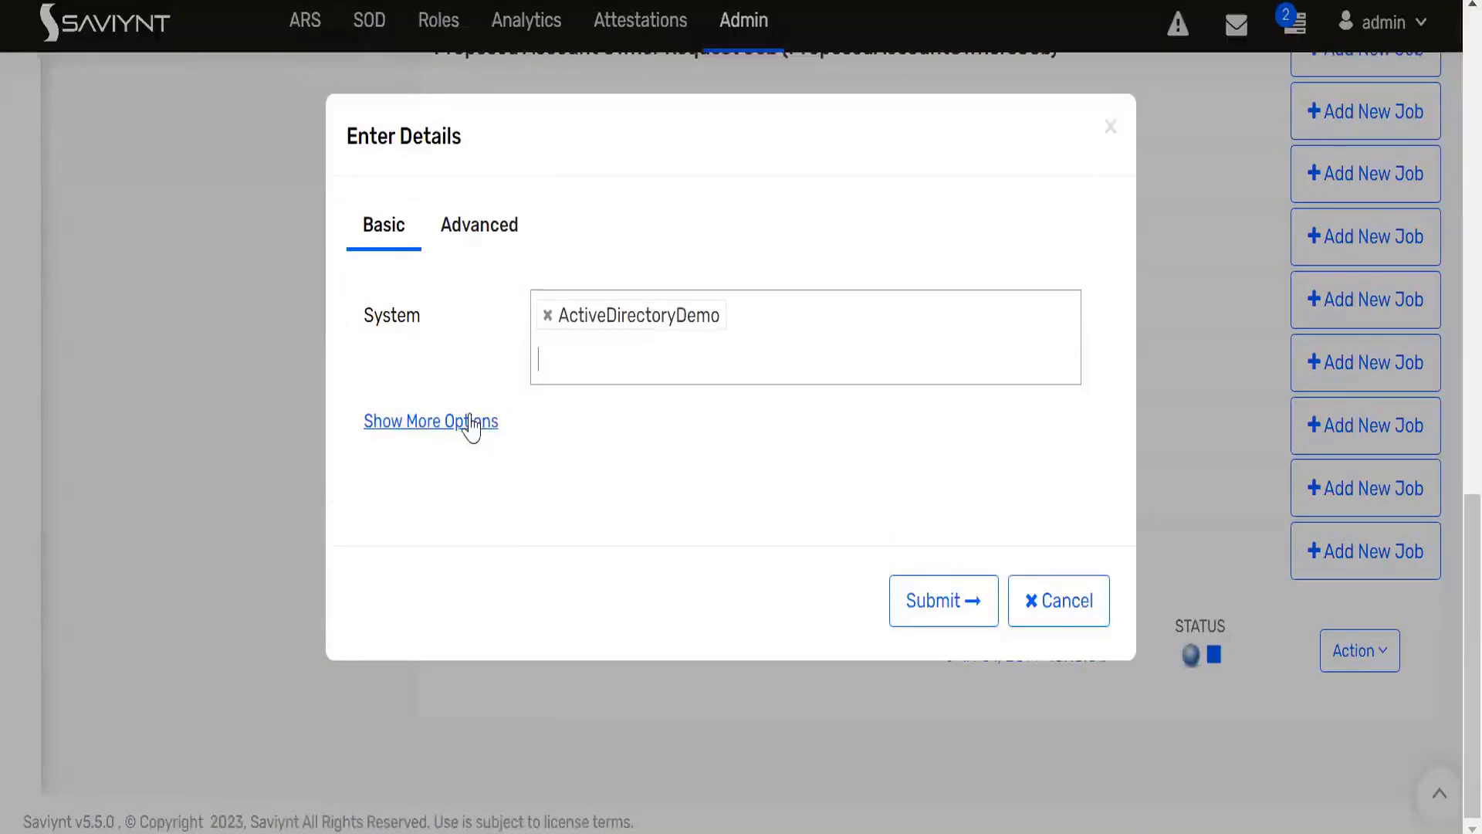
left_click(467, 421)
left_click(576, 477)
type("new")
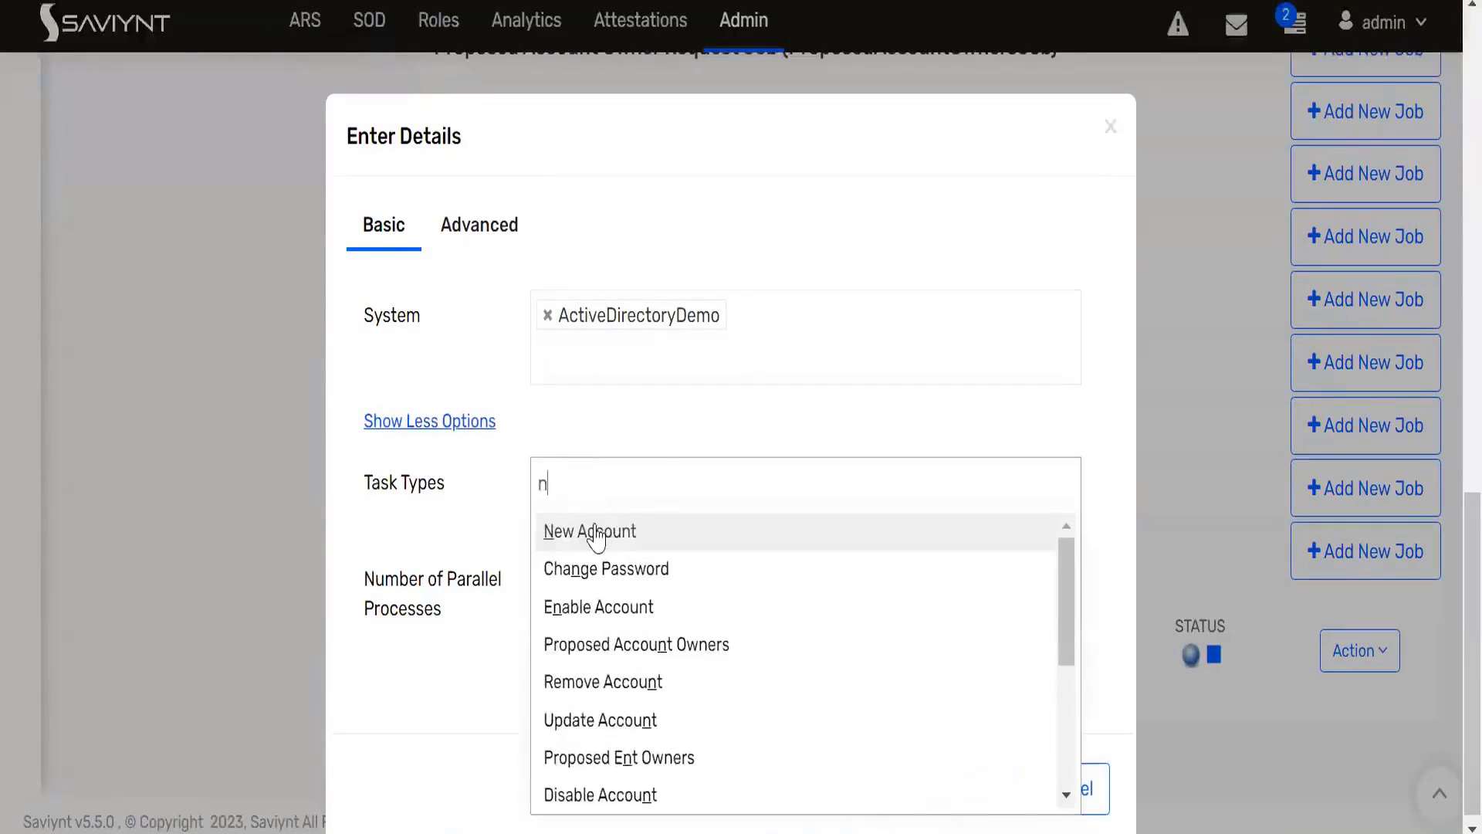
left_click(595, 531)
scroll(807, 588, "down", 1)
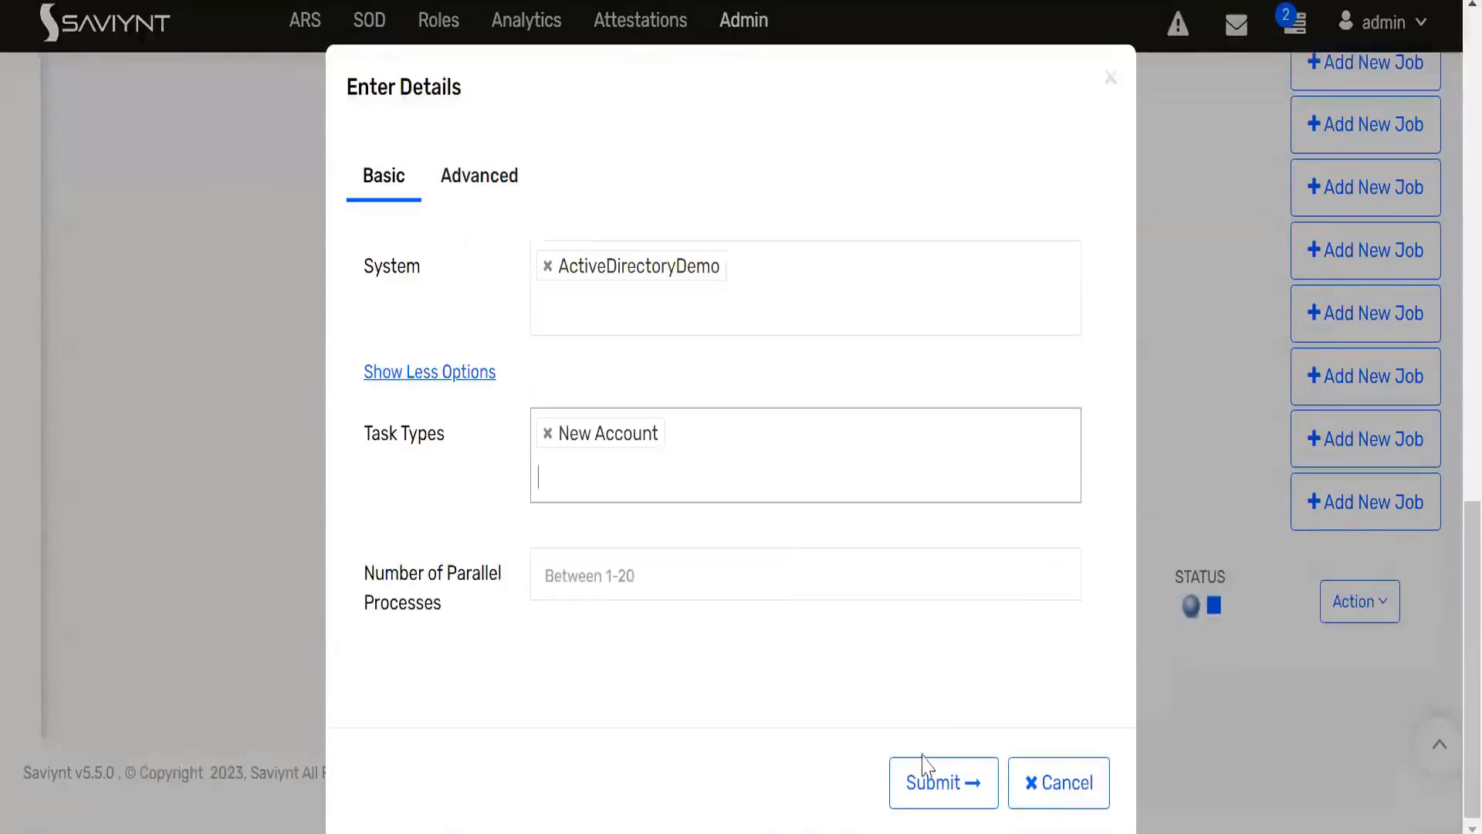
left_click(930, 783)
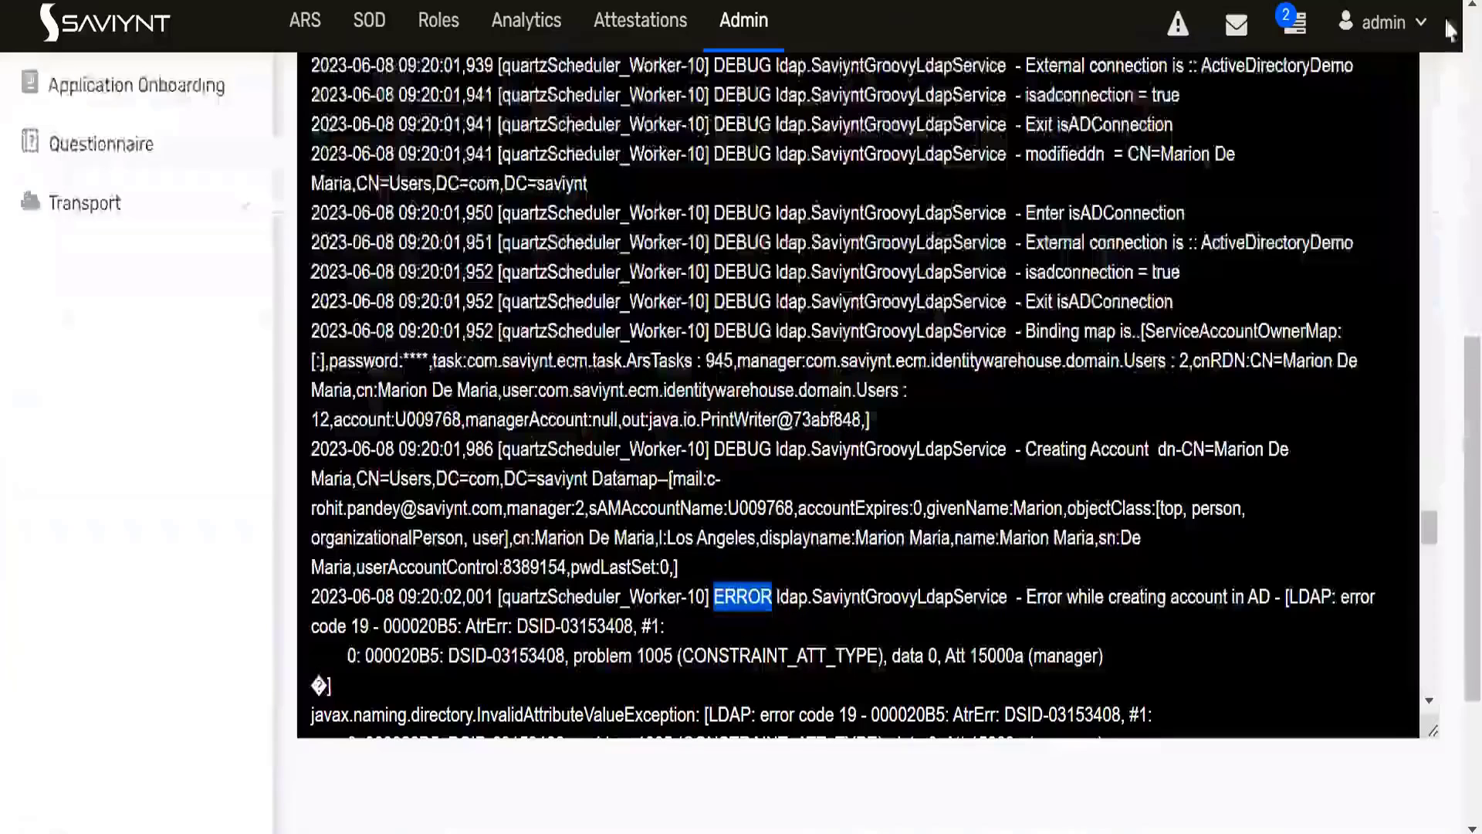
- Reload 1000 lines of debugLog.log in the application logs
scroll(1003, 417, "up", 6)
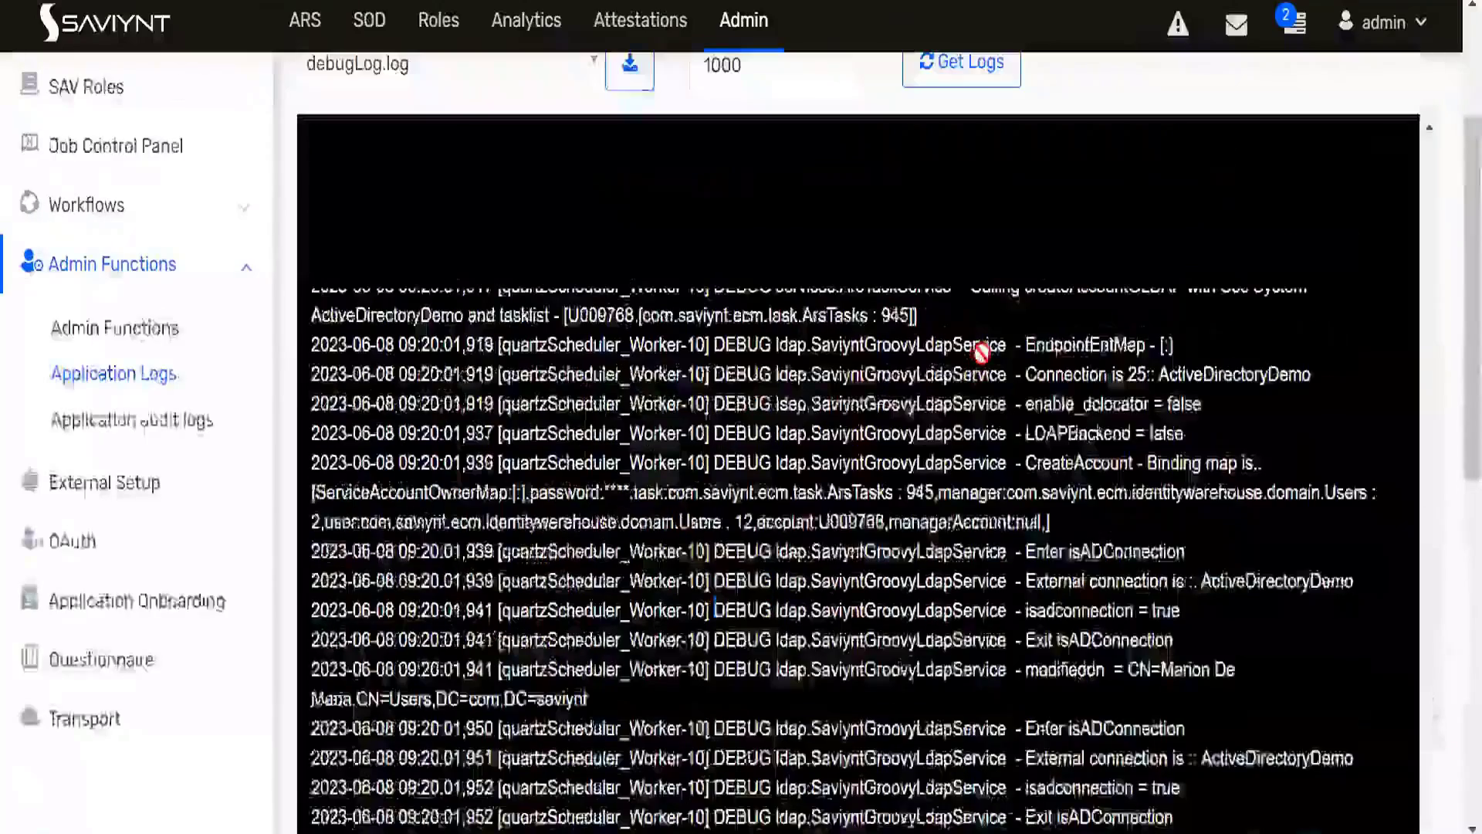
scroll(981, 353, "up", 3)
left_click(966, 301)
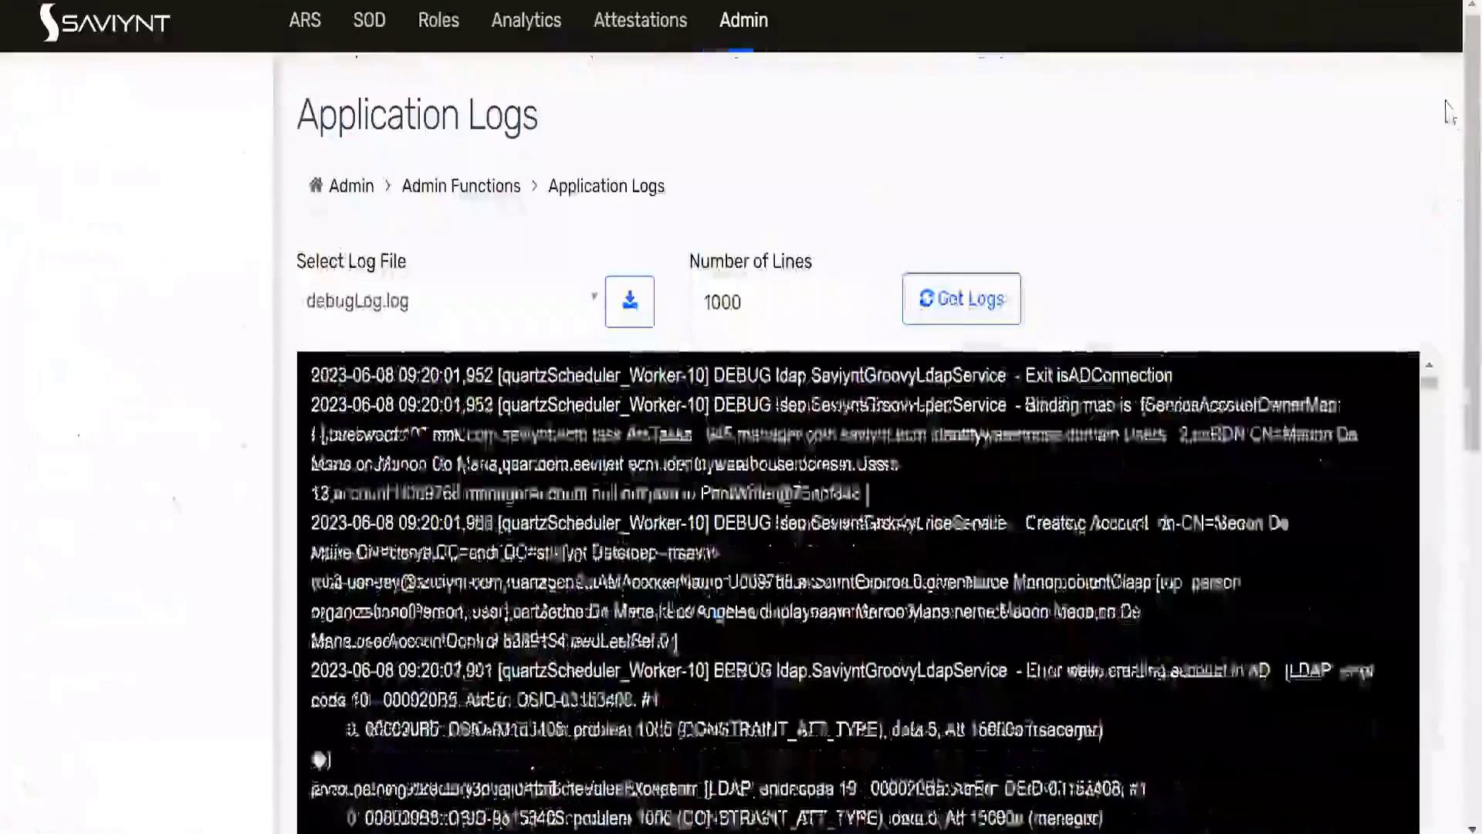
- Examine the reloaded log for the latest provisioning run's account creation error and select its InvalidAttributeValueException lines
scroll(1445, 183, "down", 3)
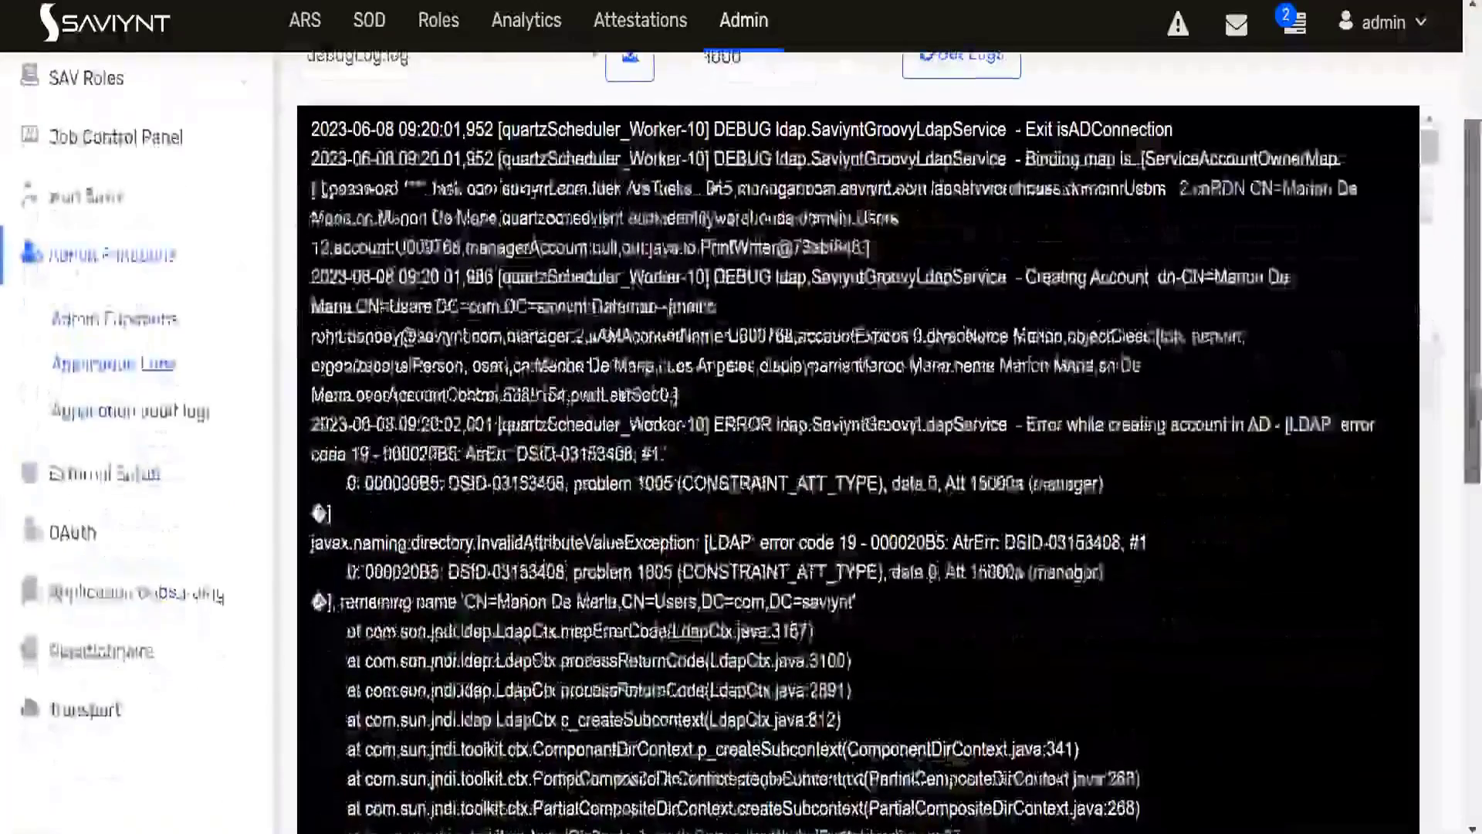
scroll(1449, 531, "down", 5)
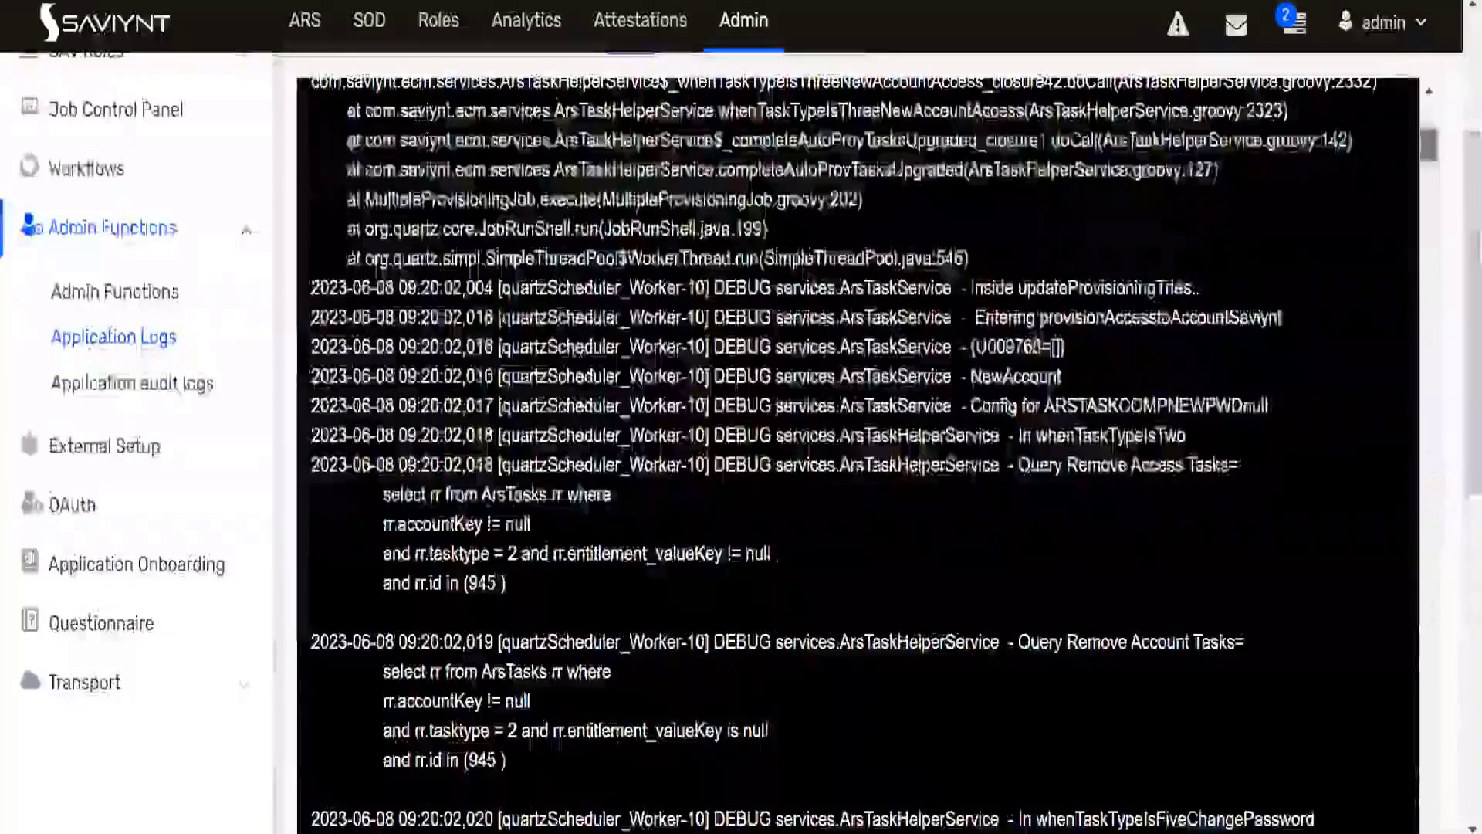
scroll(1448, 532, "down", 3)
scroll(1430, 617, "down", 12)
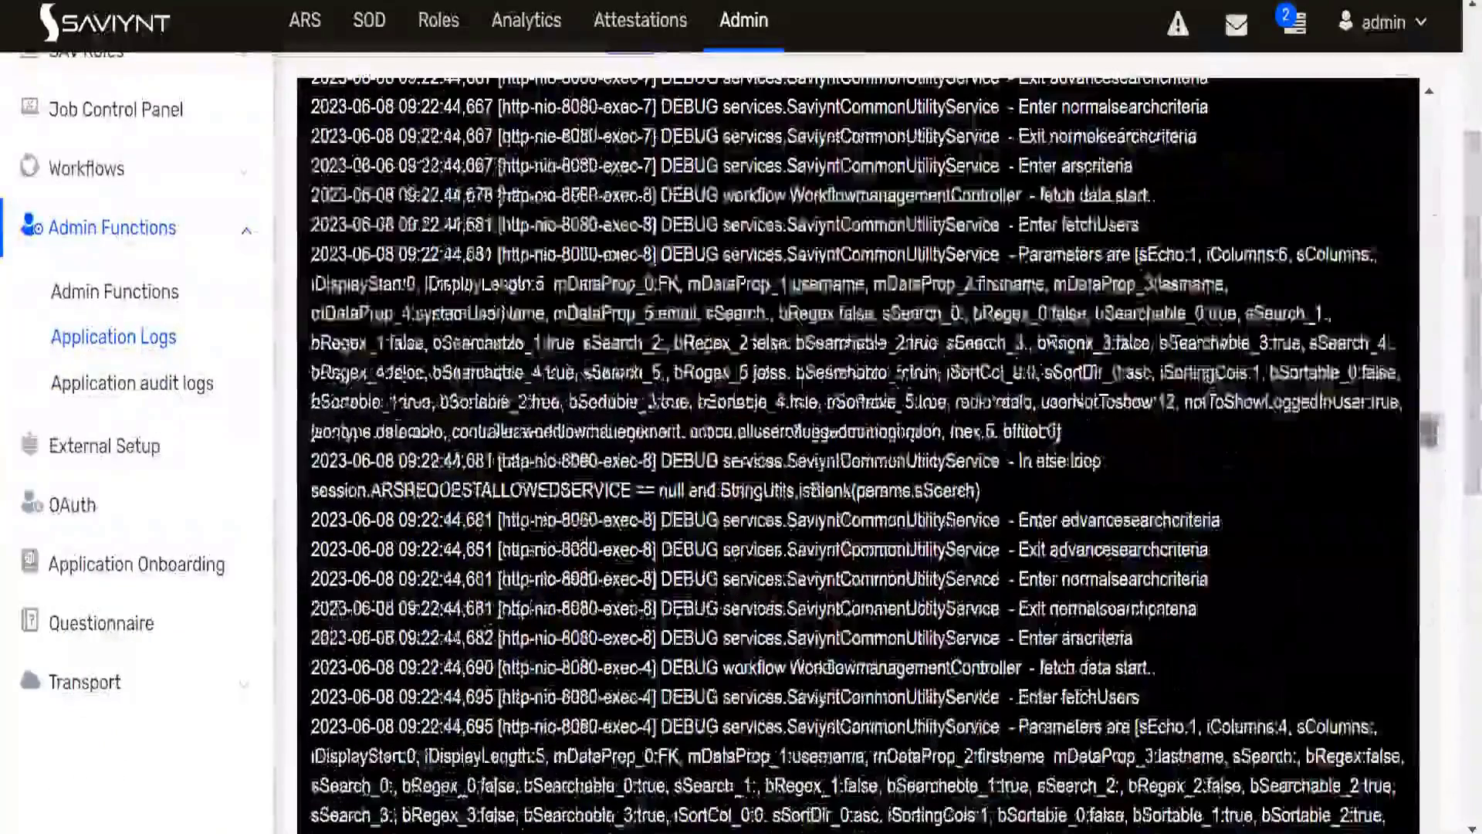
scroll(1004, 507, "down", 3)
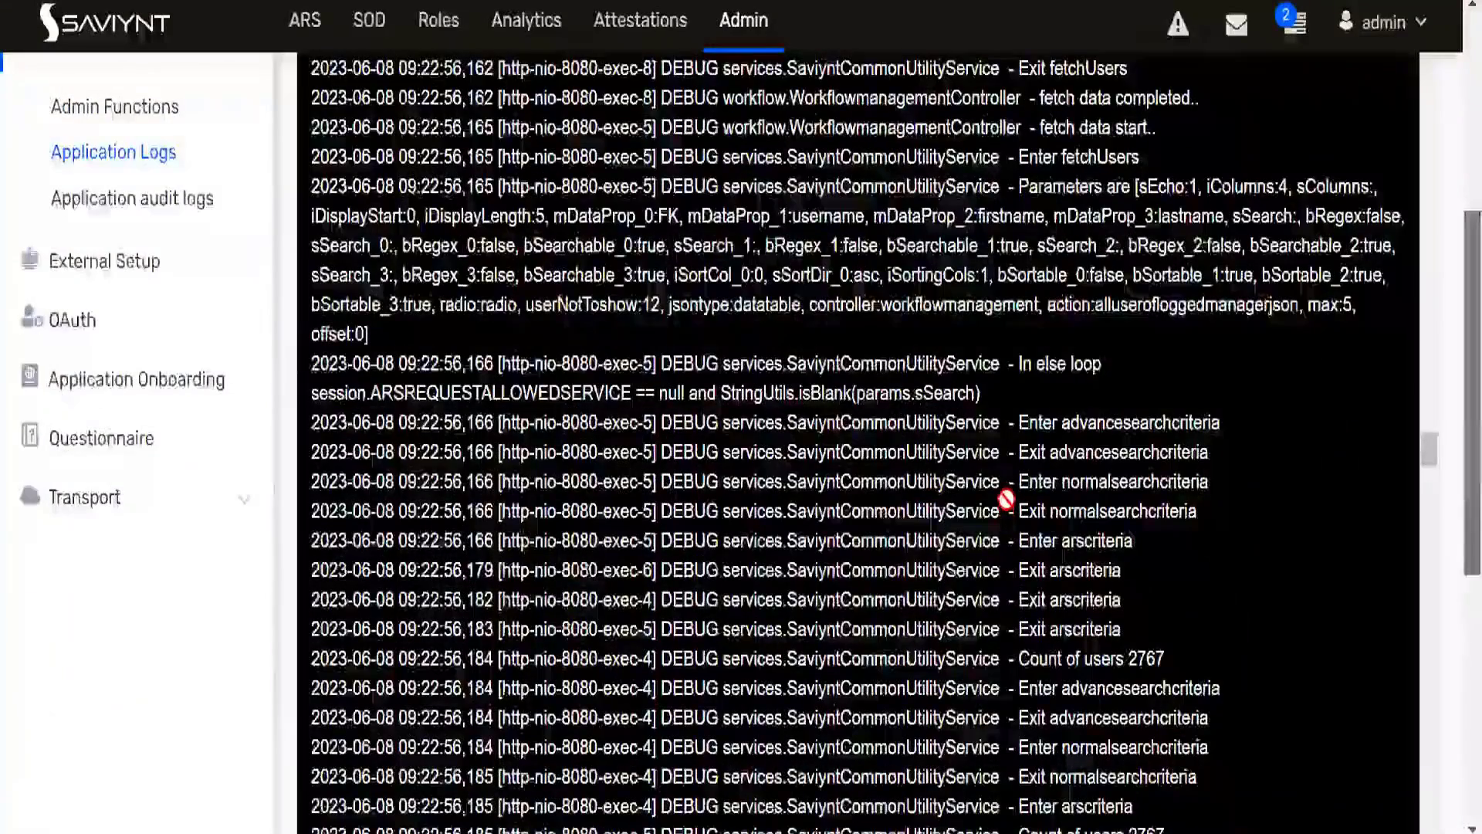
scroll(1005, 499, "down", 10)
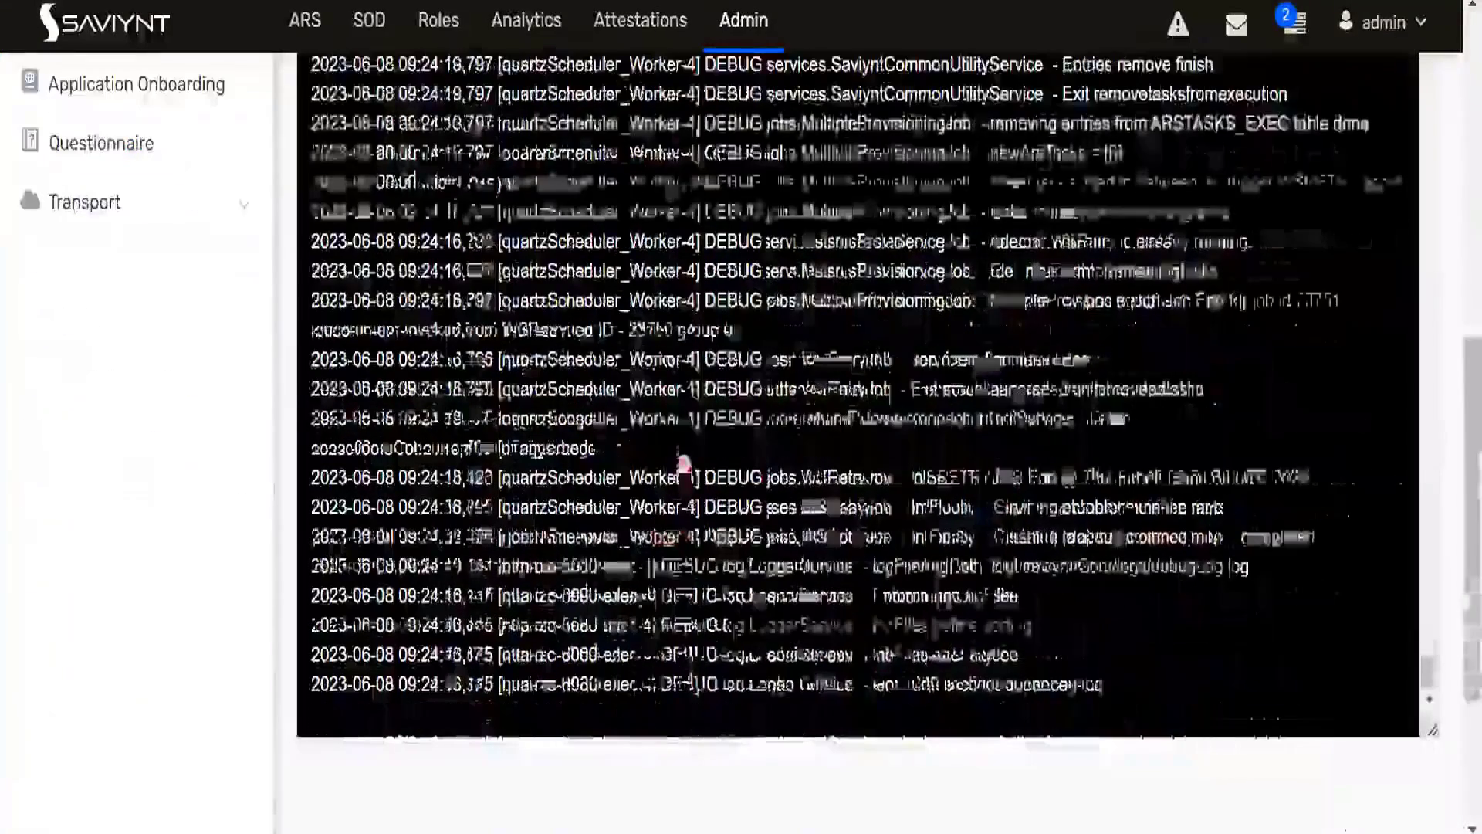
scroll(675, 436, "up", 10)
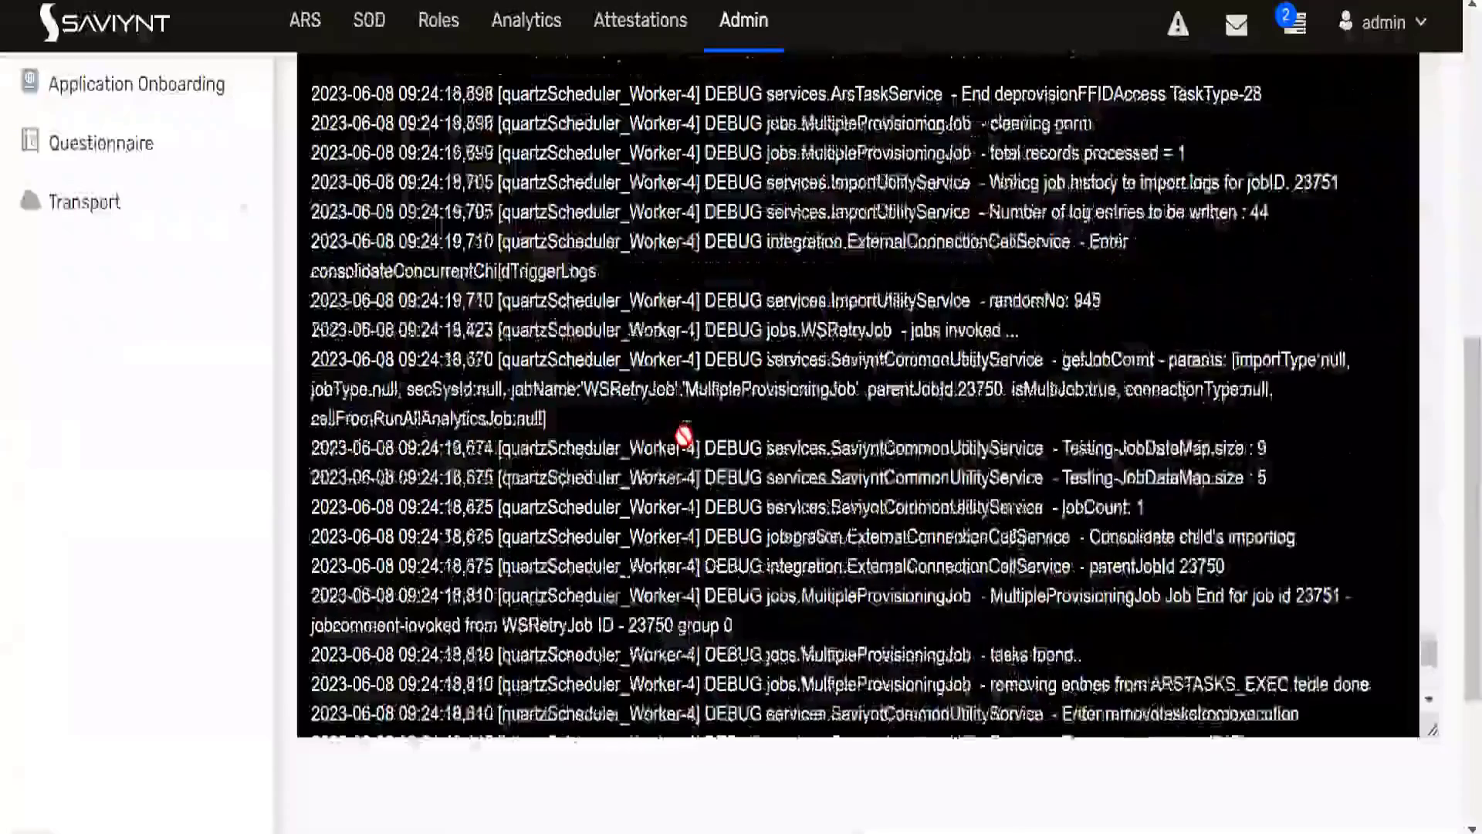
scroll(686, 437, "up", 10)
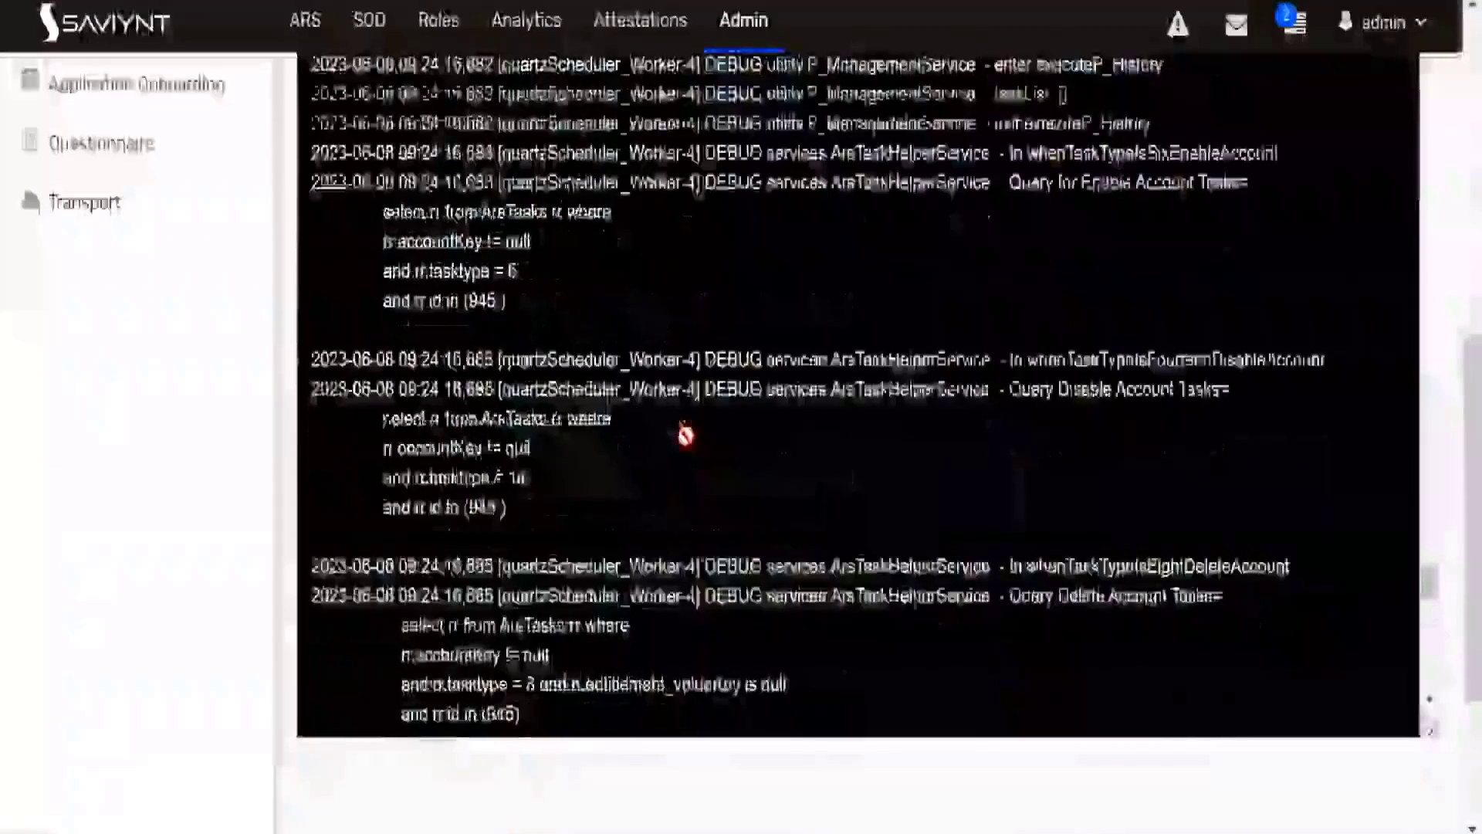
scroll(685, 437, "up", 10)
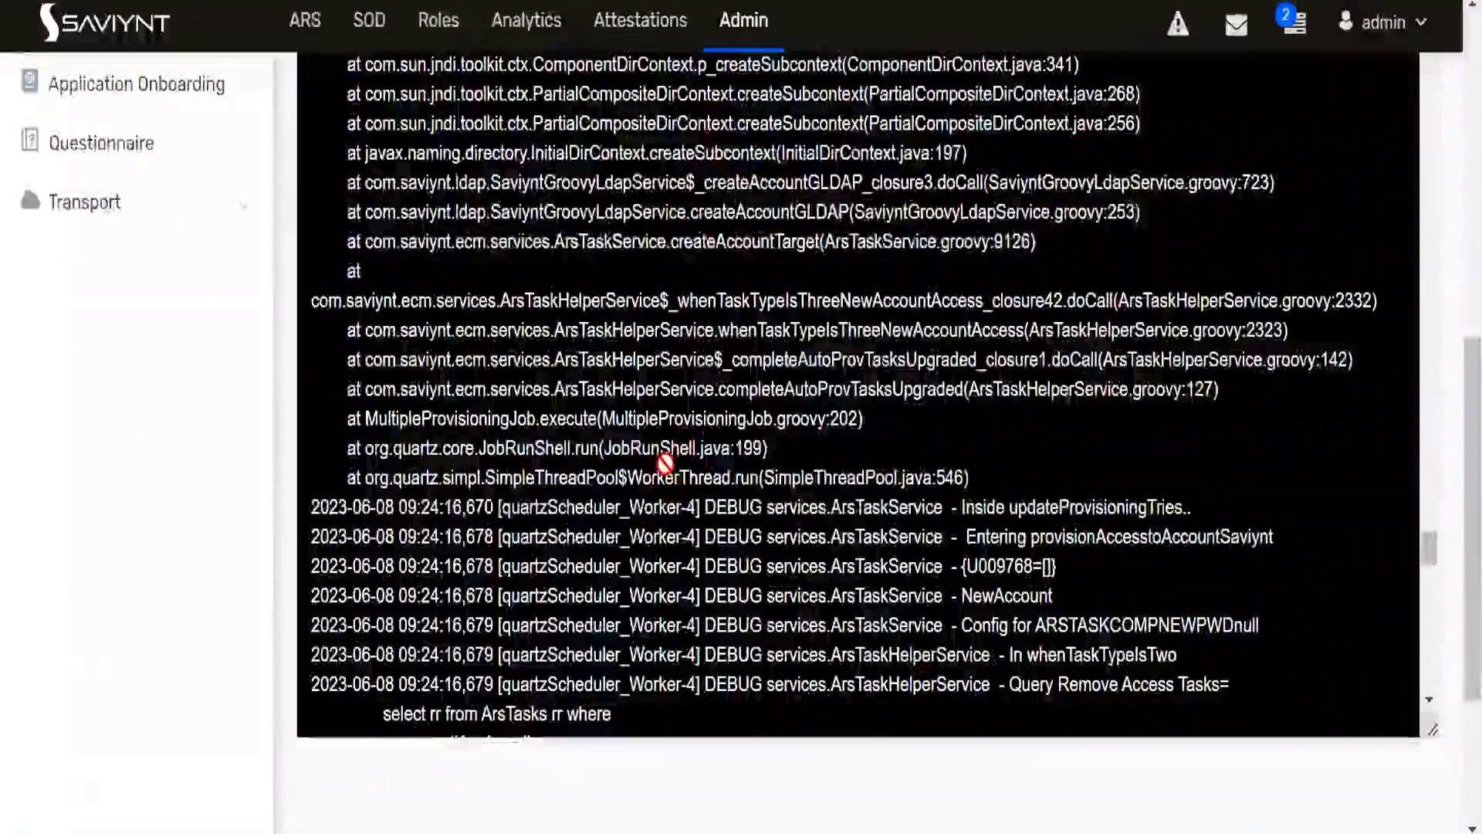
scroll(665, 463, "up", 5)
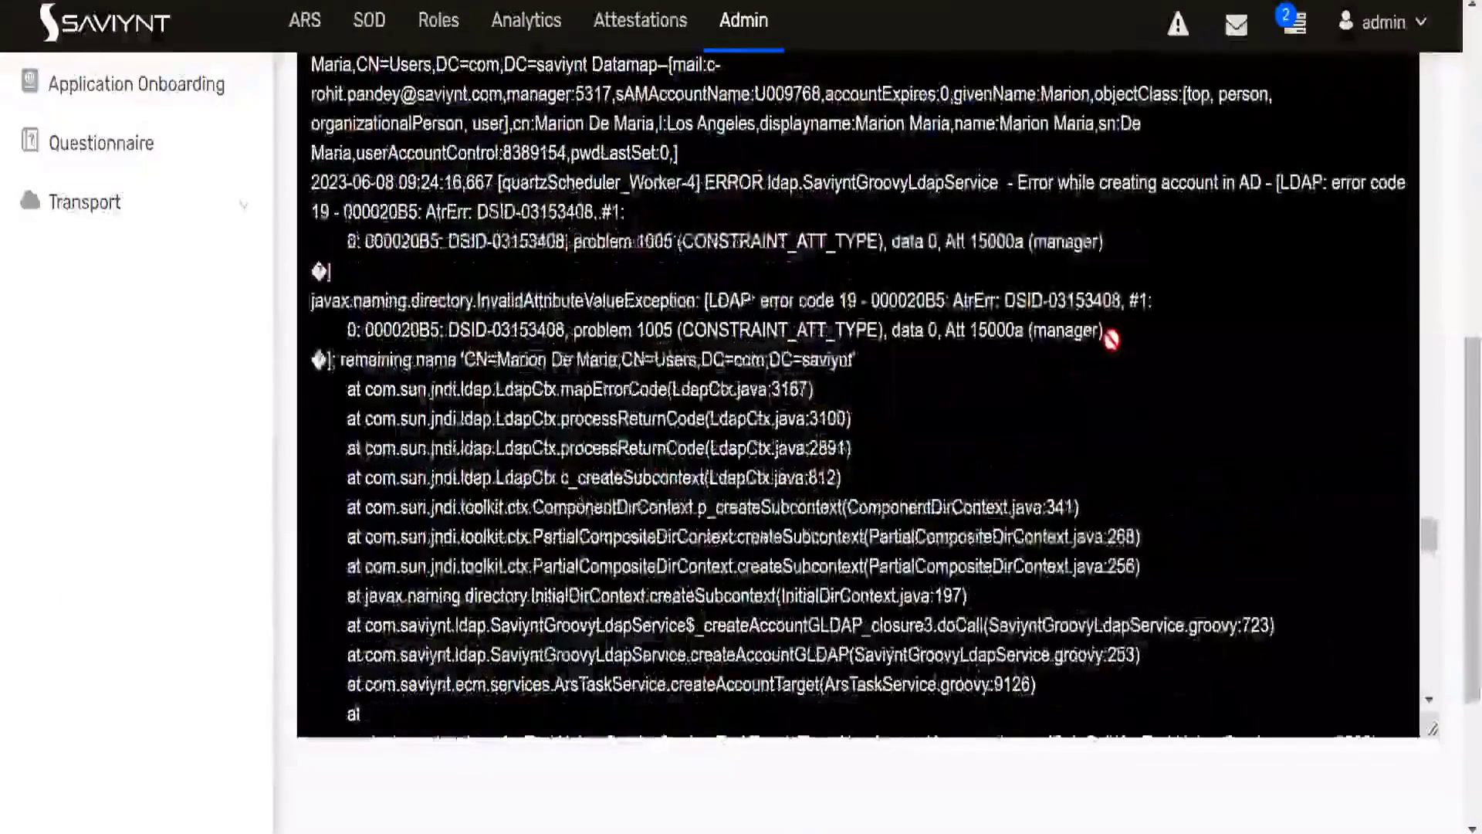
left_click_drag(1107, 335, 323, 301)
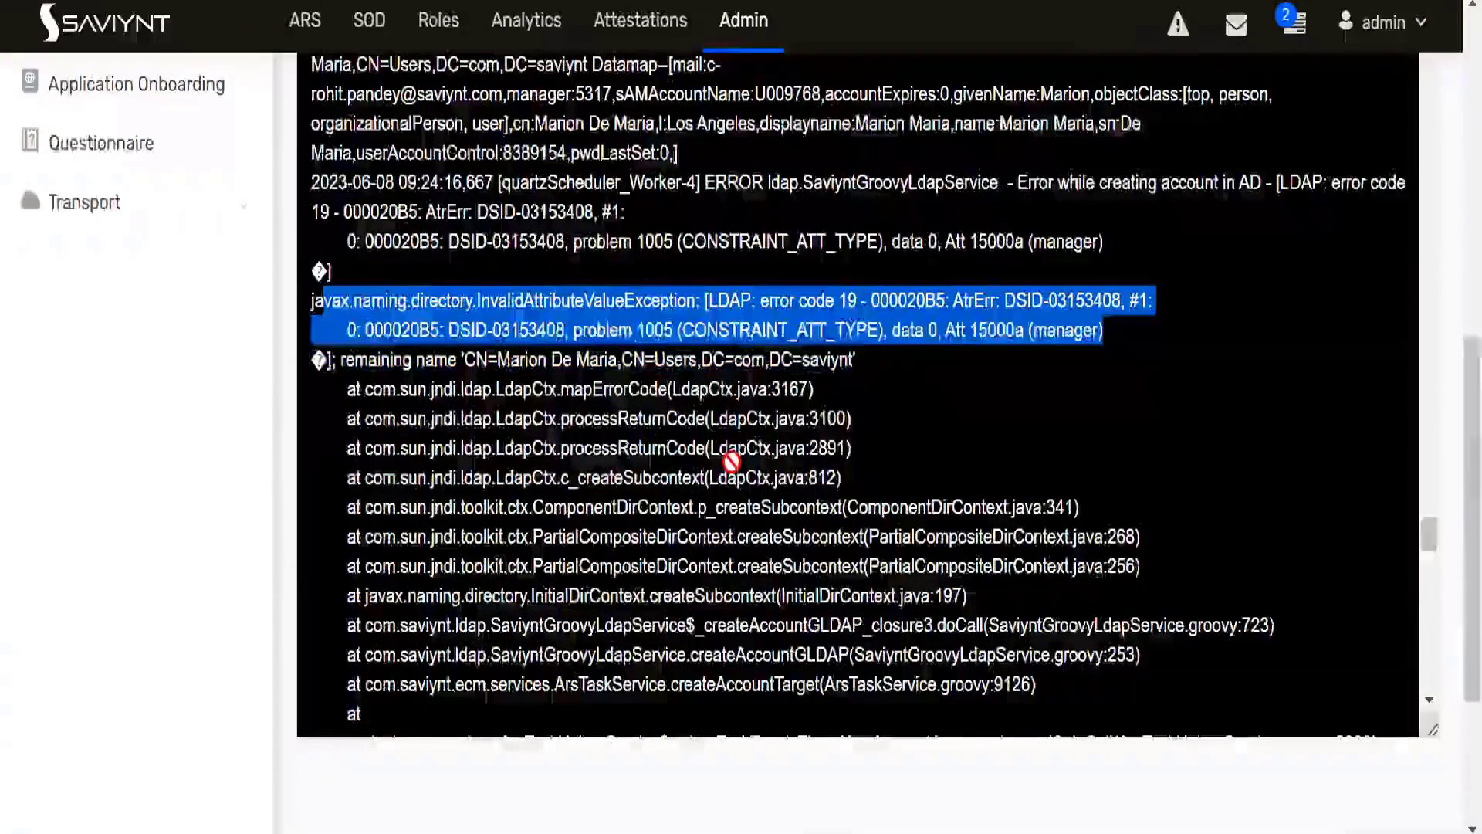
- Examine the log entries above the LDAP exception and select the managerAccount value in the CreateAccount binding map
scroll(732, 461, "up", 2)
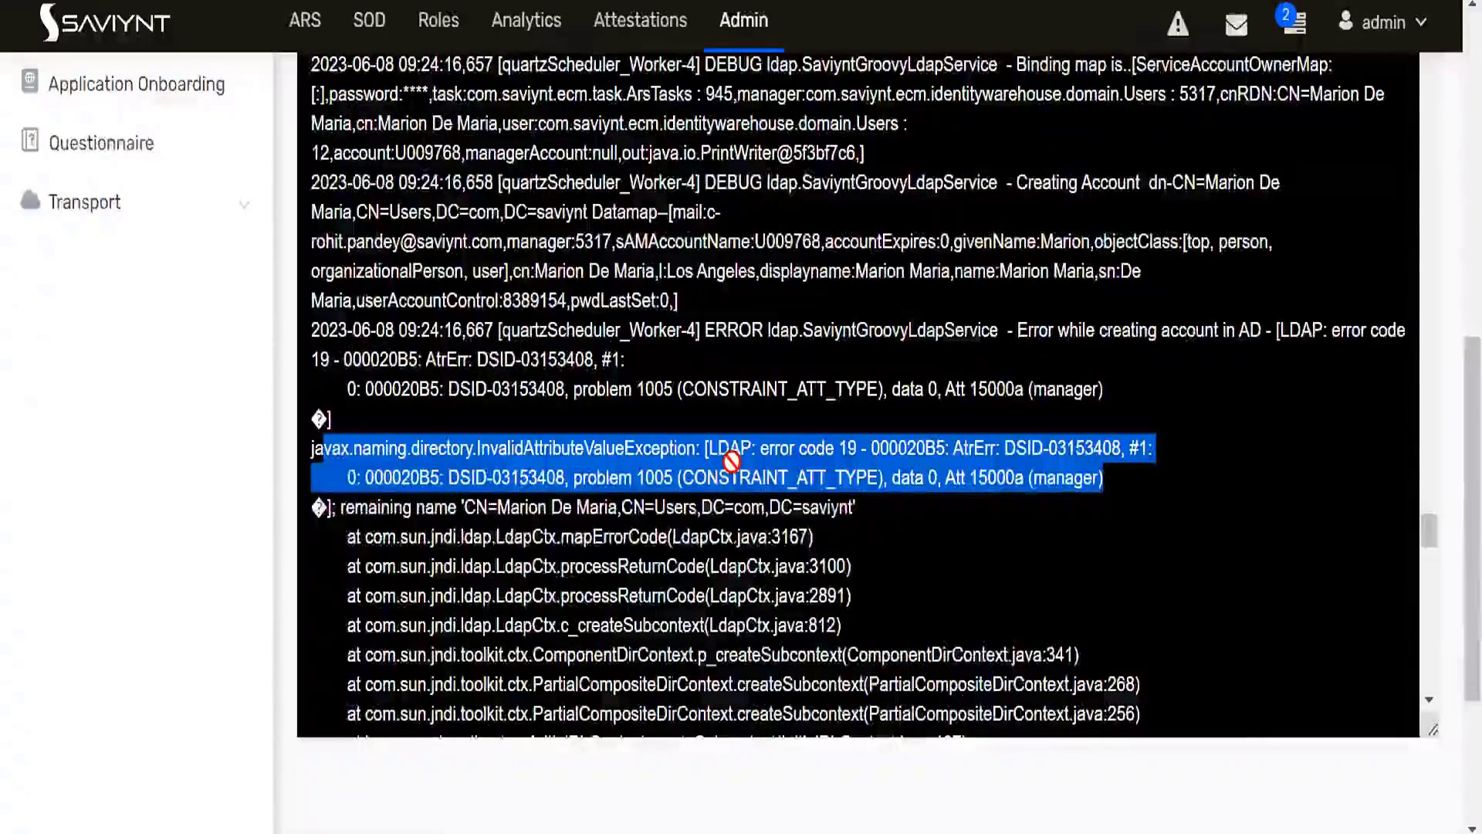
scroll(732, 461, "up", 2)
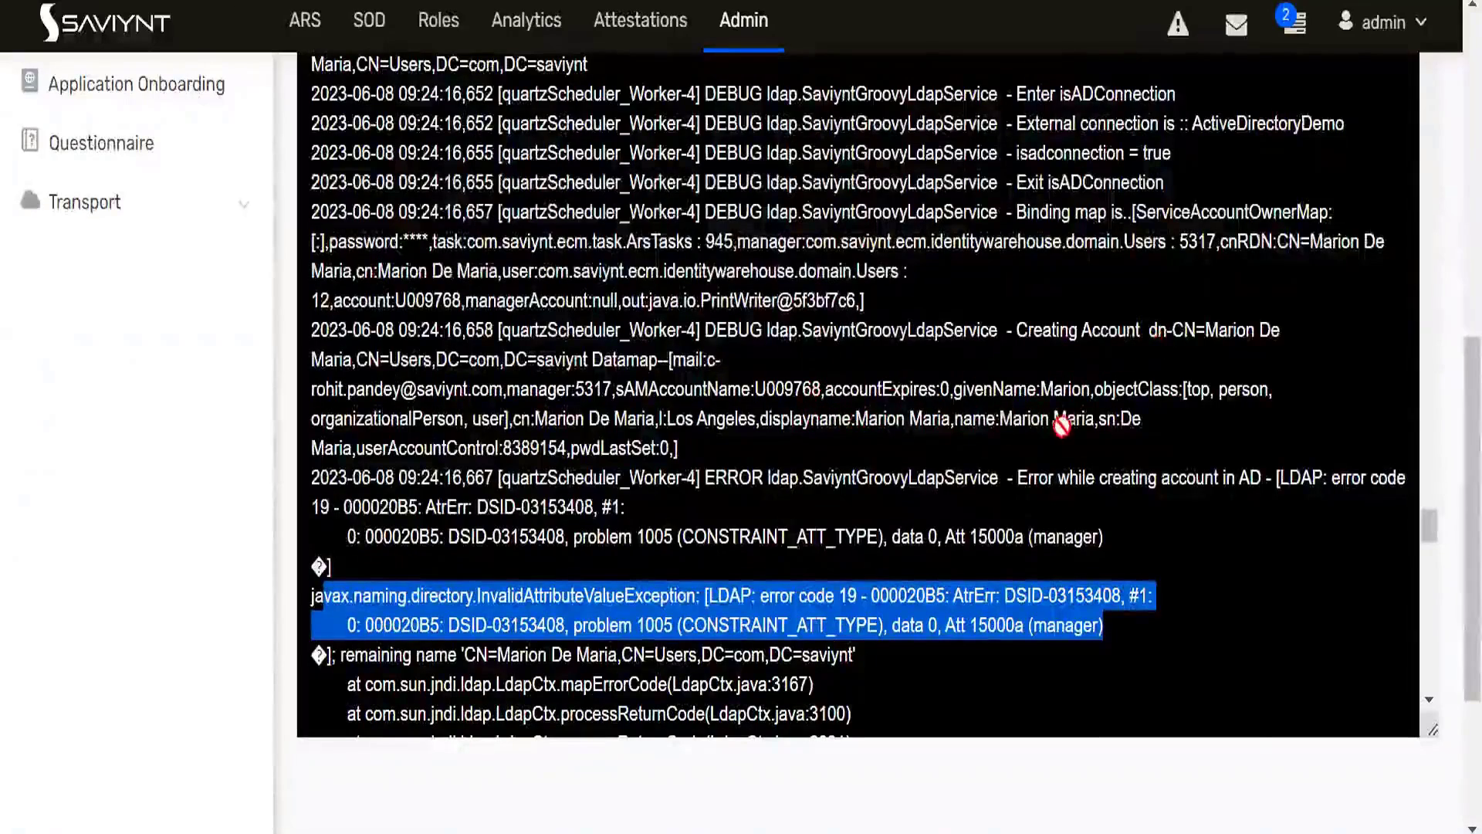
scroll(794, 431, "up", 4)
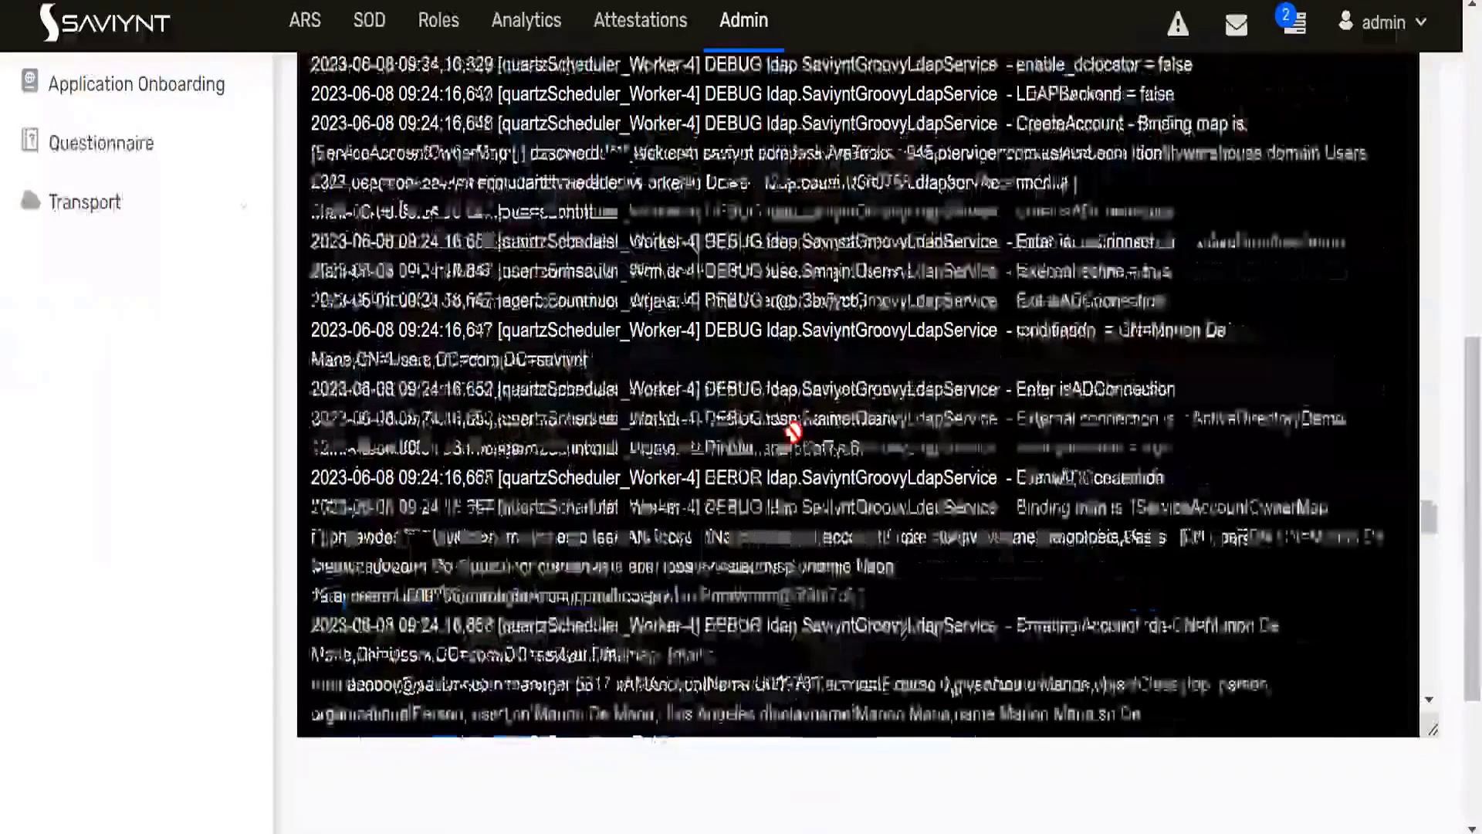
scroll(794, 430, "up", 2)
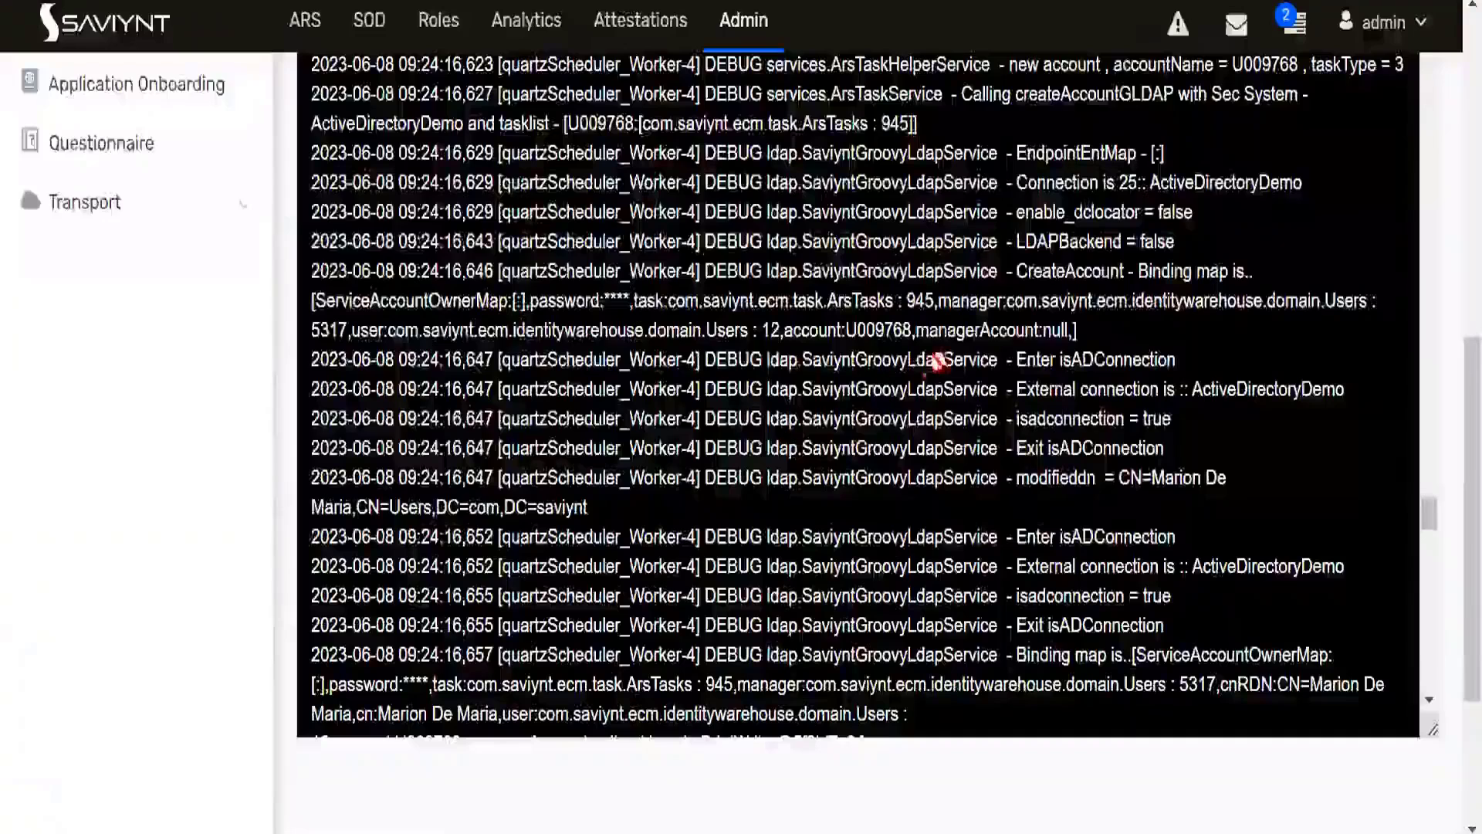
left_click_drag(919, 334, 1070, 332)
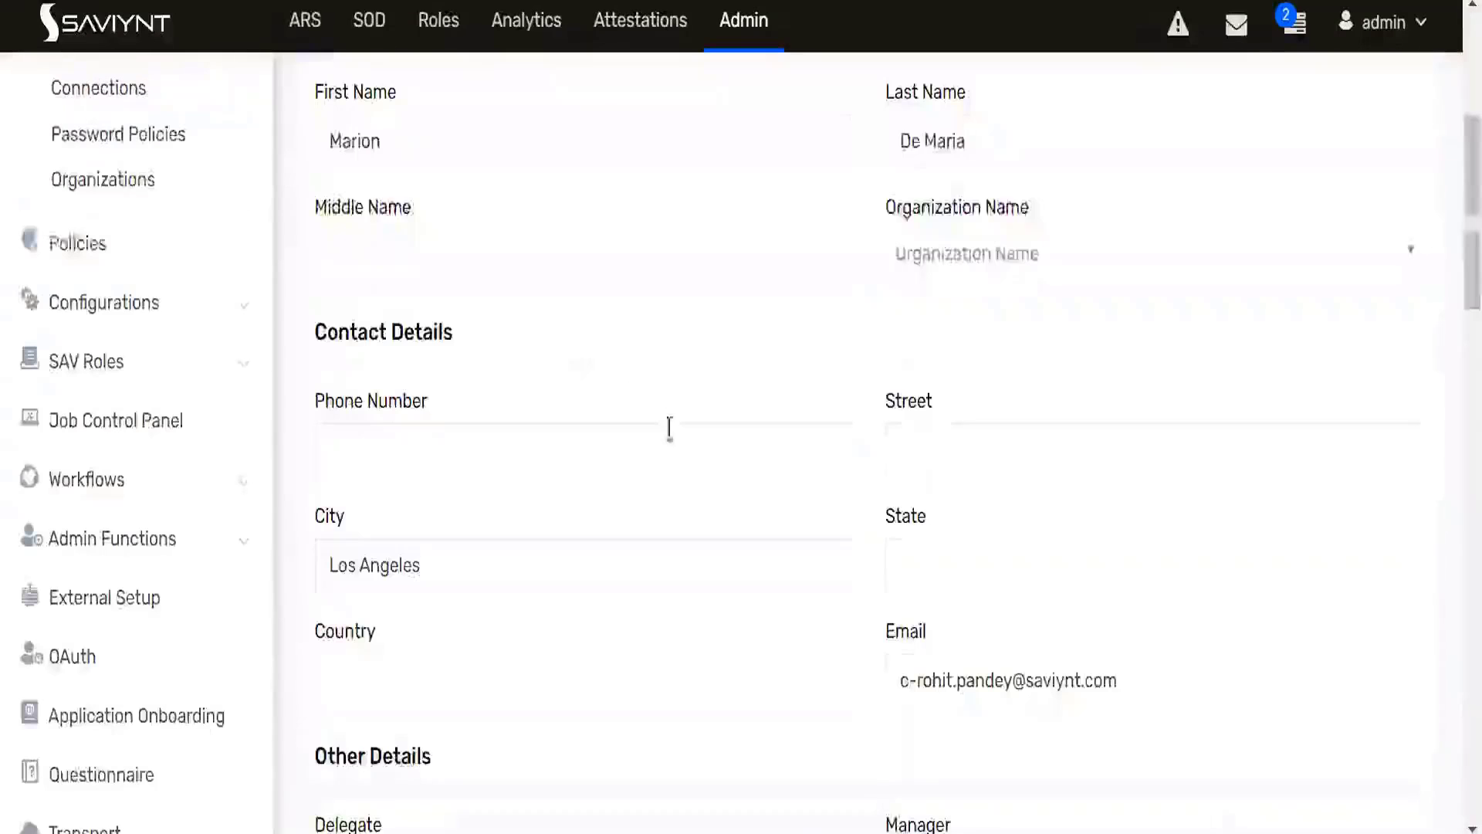
scroll(664, 430, "down", 5)
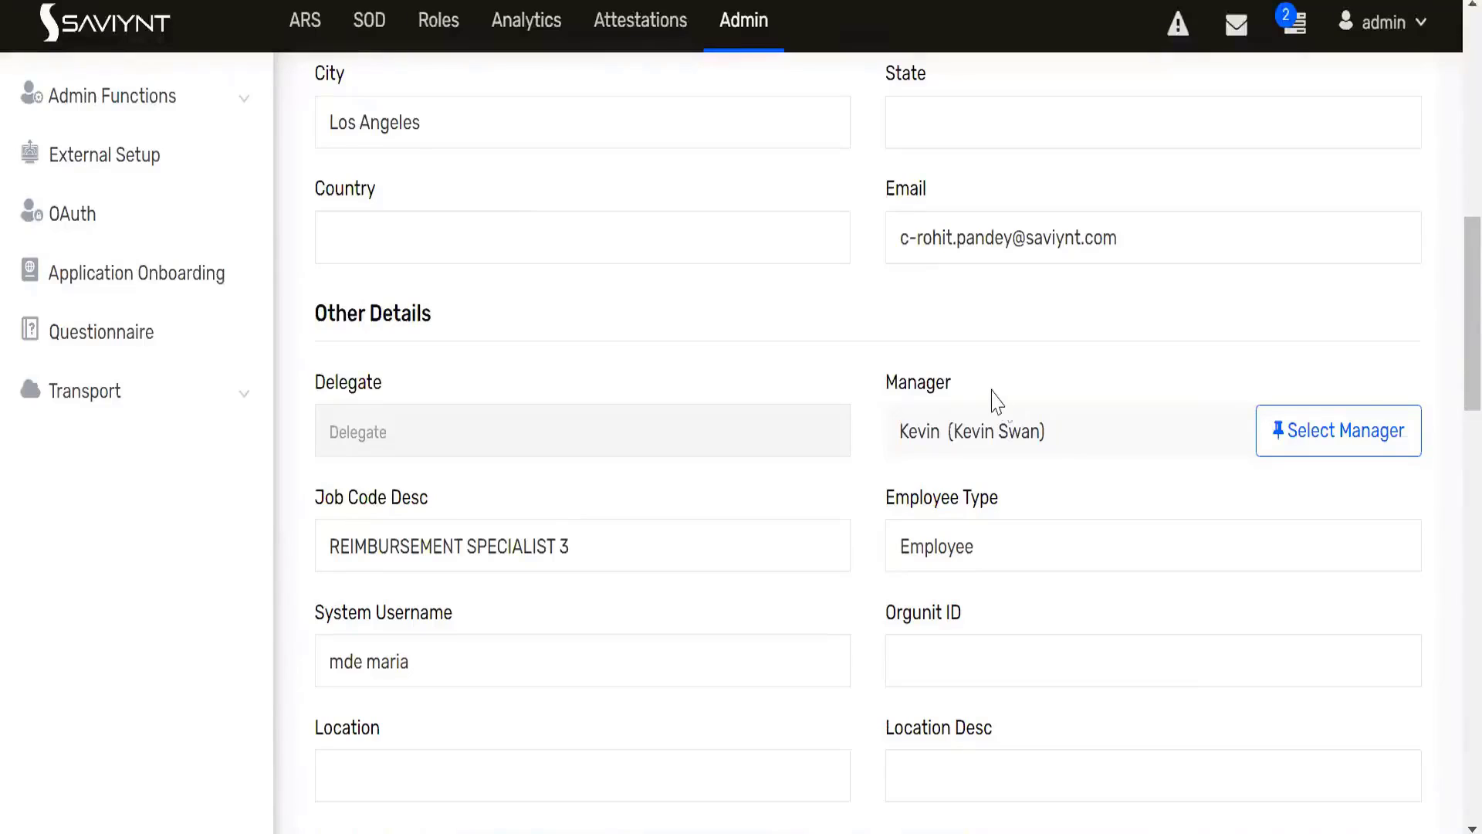
double_click(889, 387)
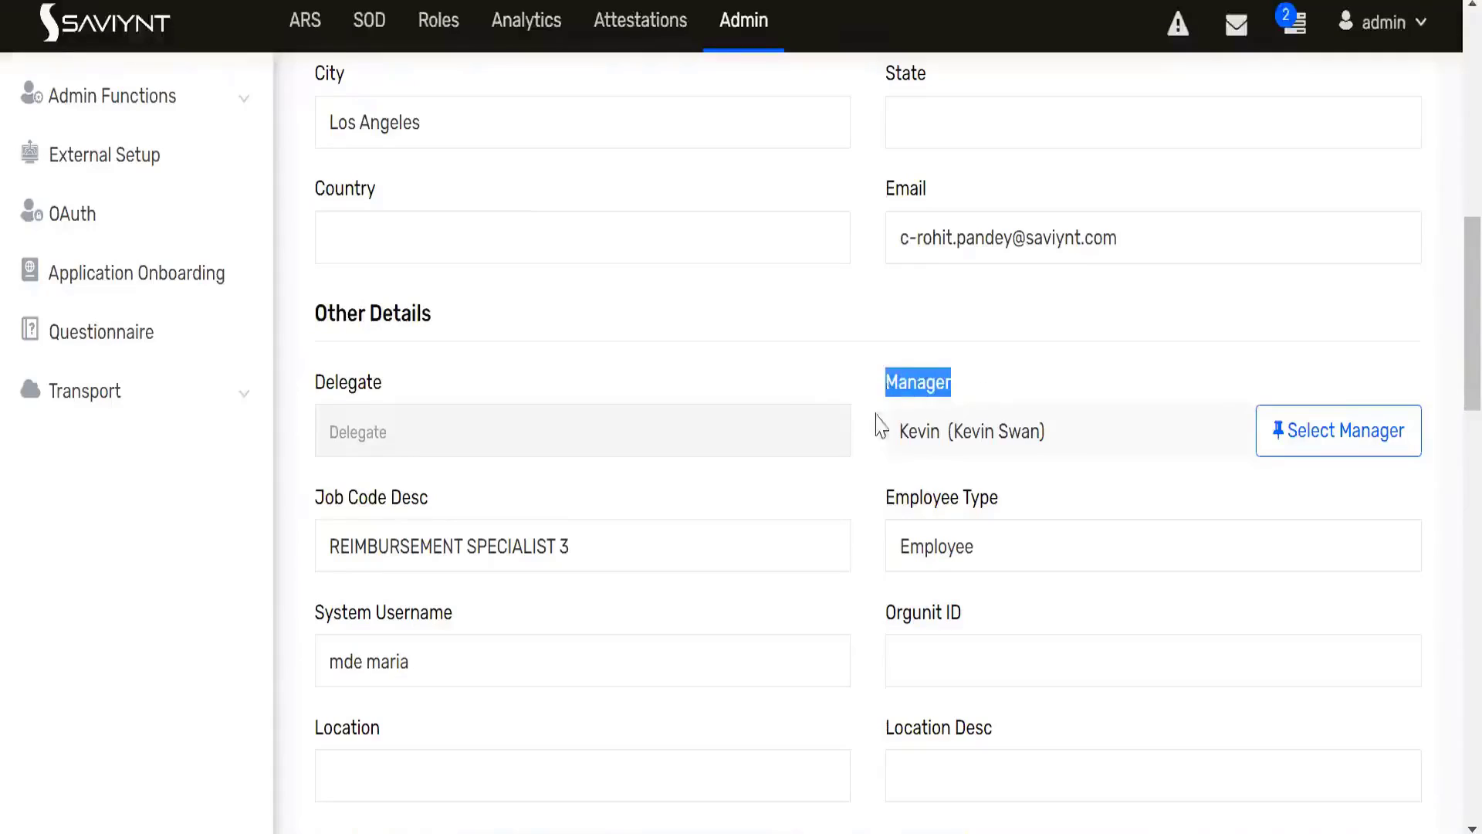
scroll(797, 397, "up", 10)
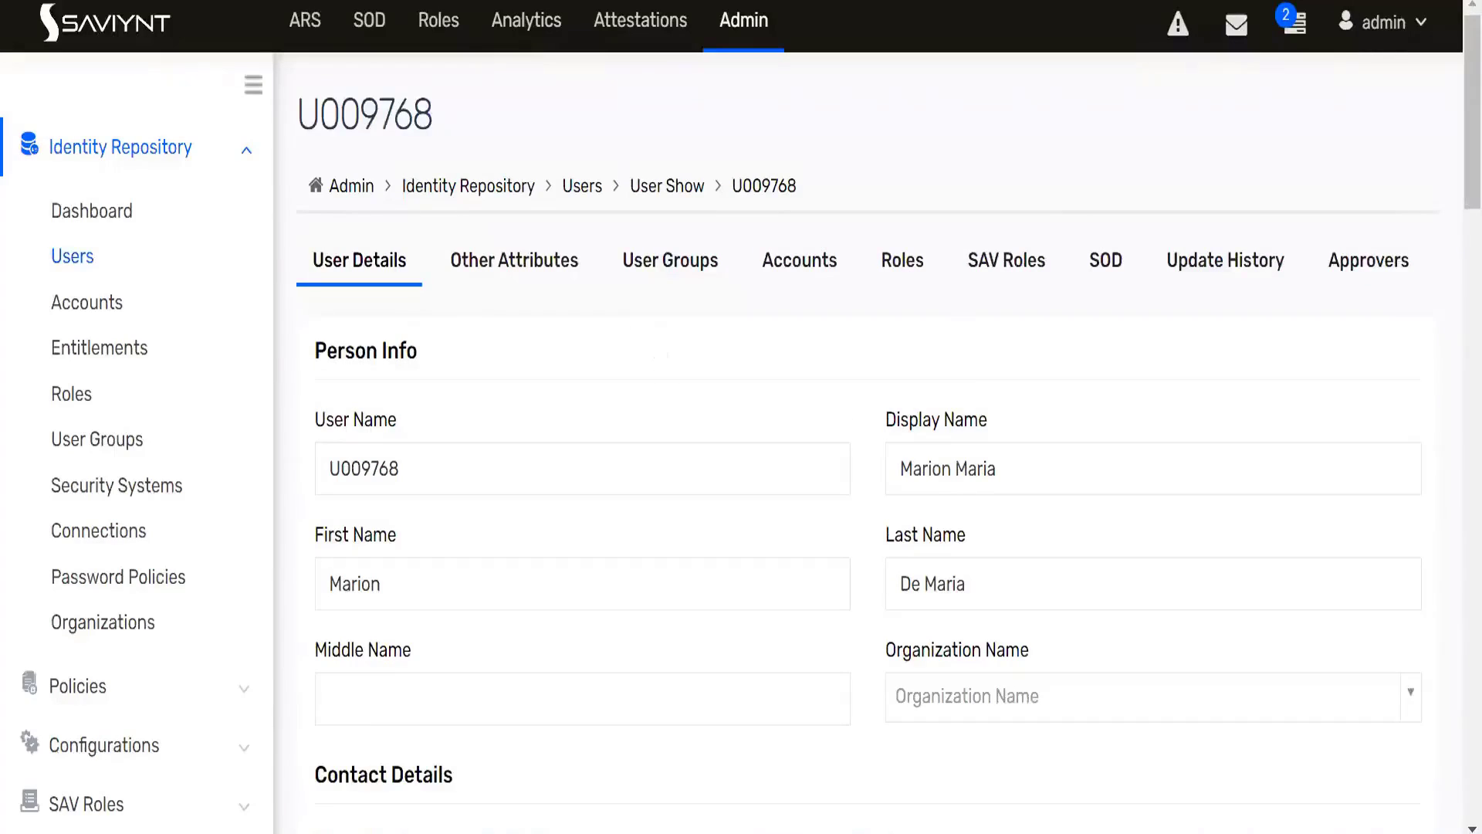
- Enlarge the AD connection's USER_ATTRIBUTE box and review its attribute mappings and the neighbouring connection parameters
scroll(868, 464, "down", 2)
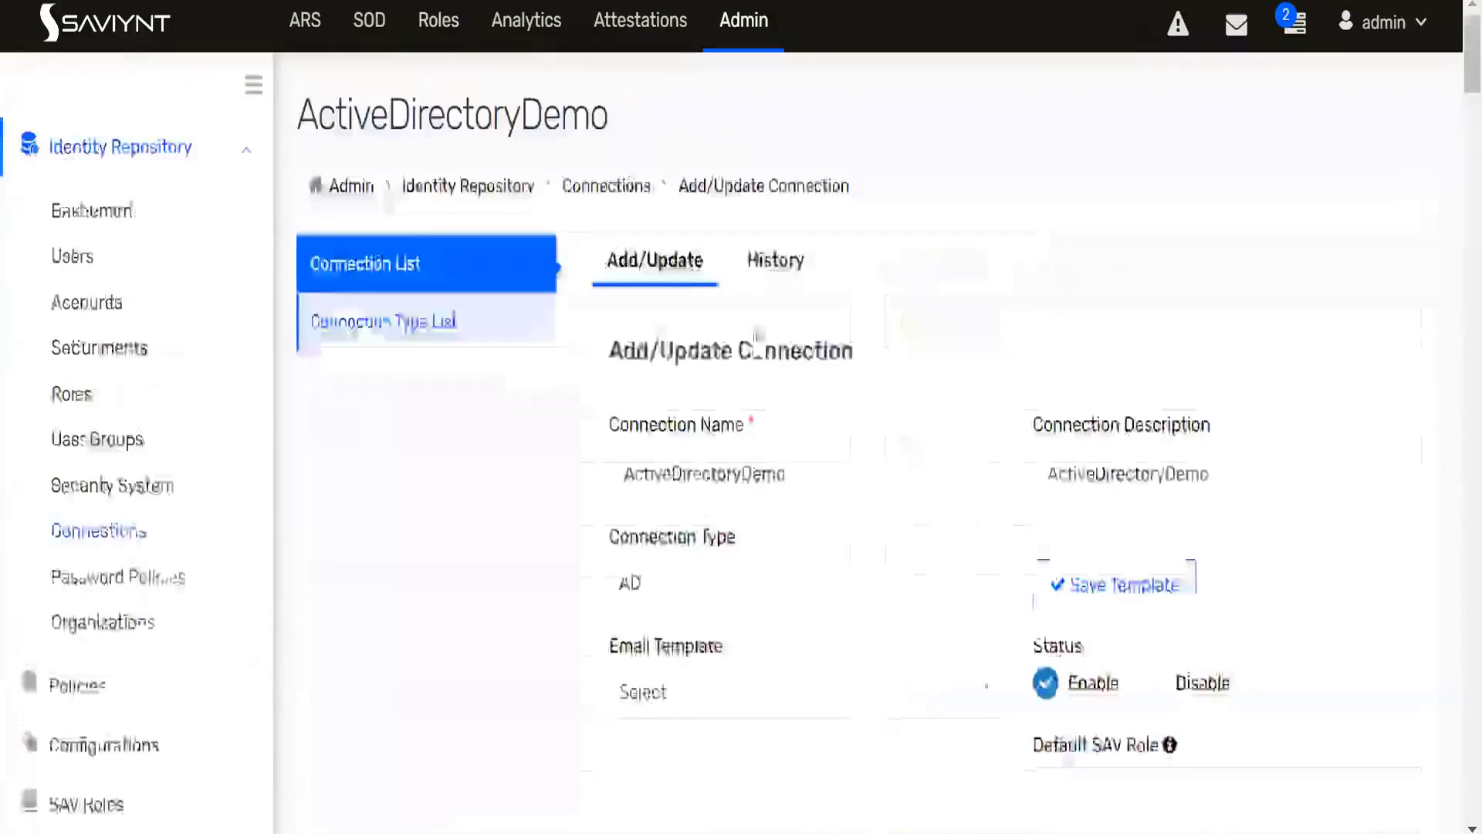
scroll(1175, 512, "down", 15)
scroll(1175, 513, "down", 10)
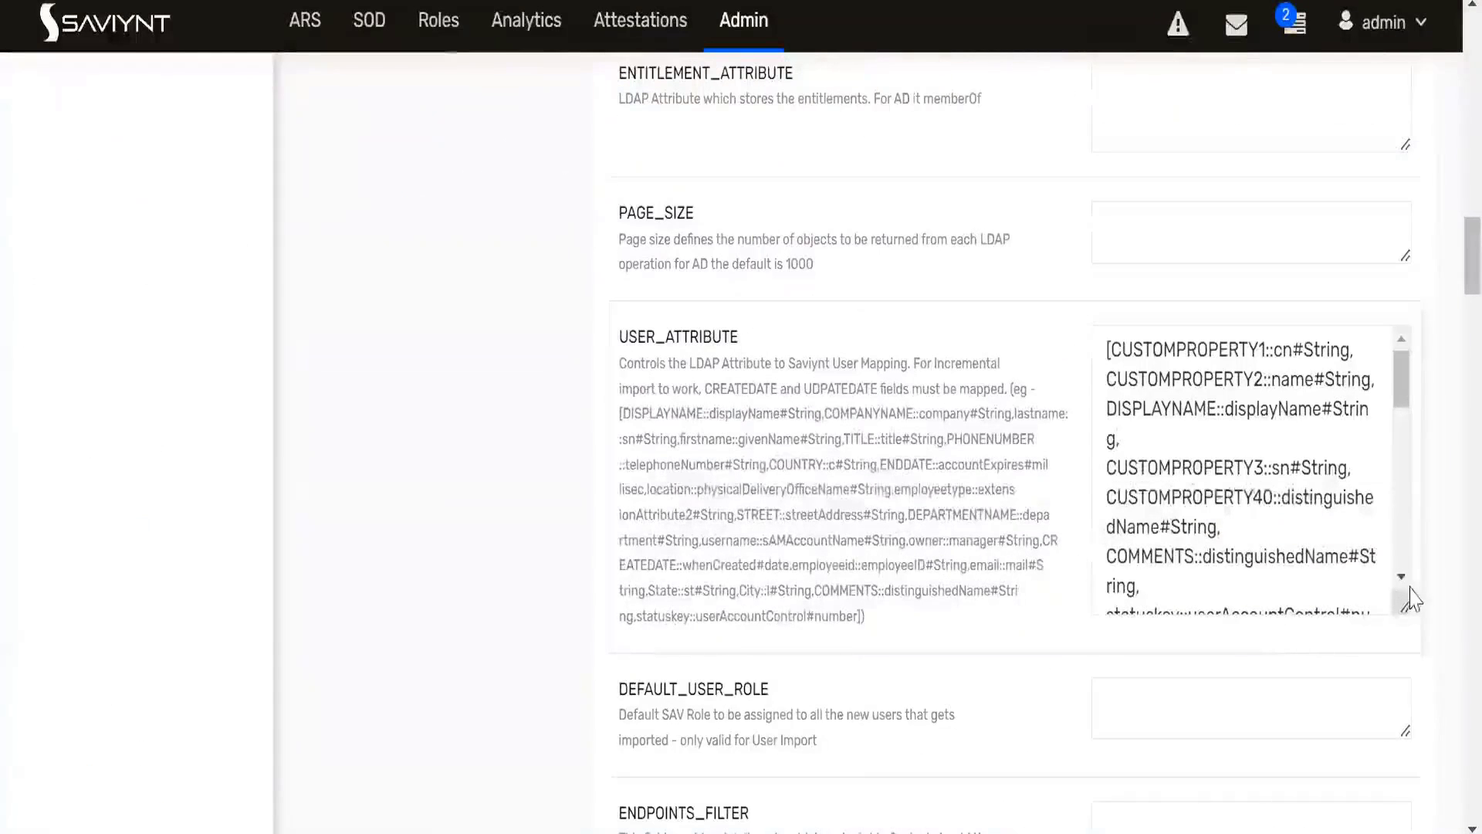
left_click_drag(1403, 605, 1427, 724)
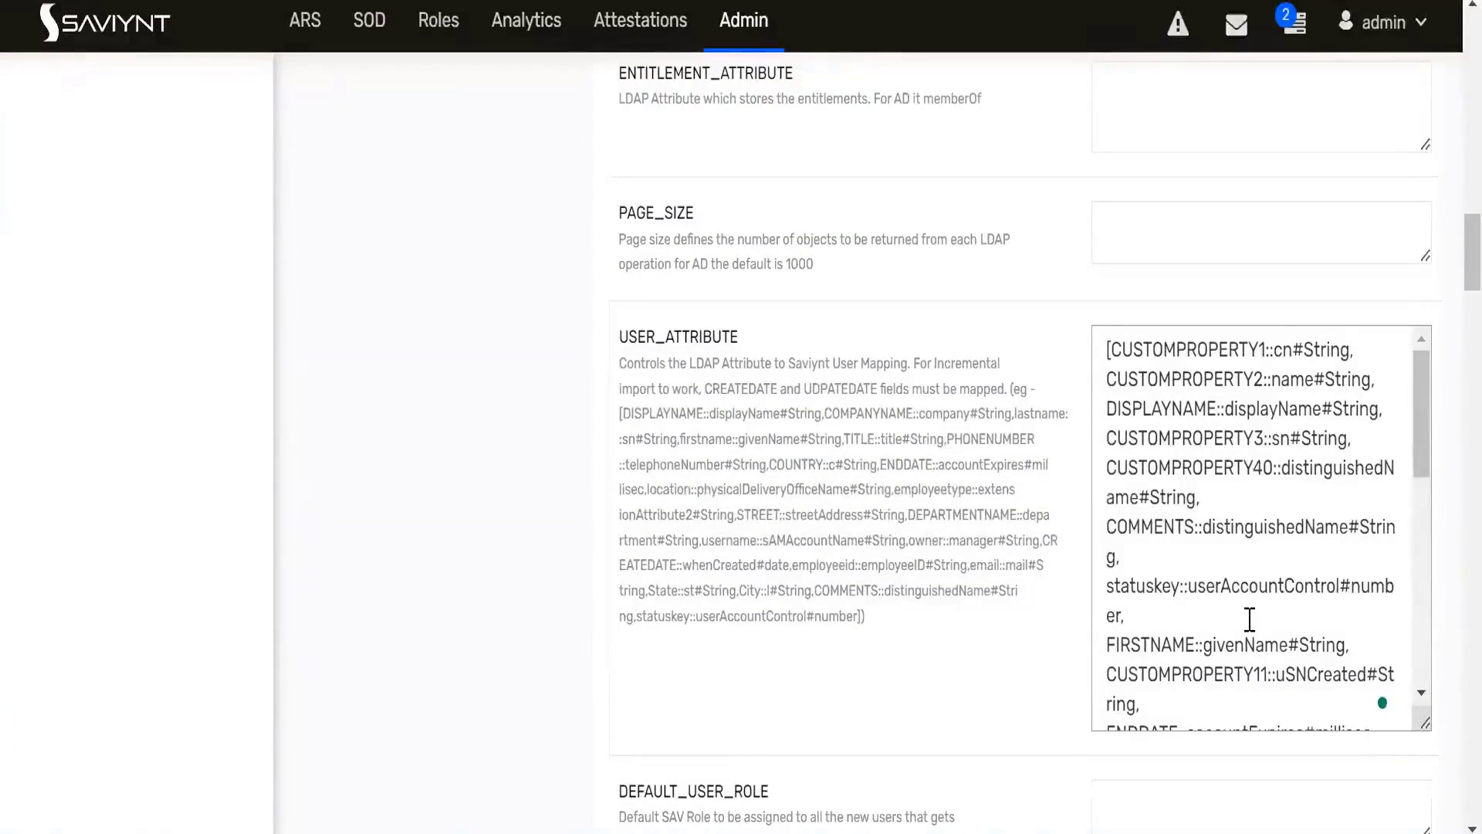
scroll(1250, 618, "down", 2)
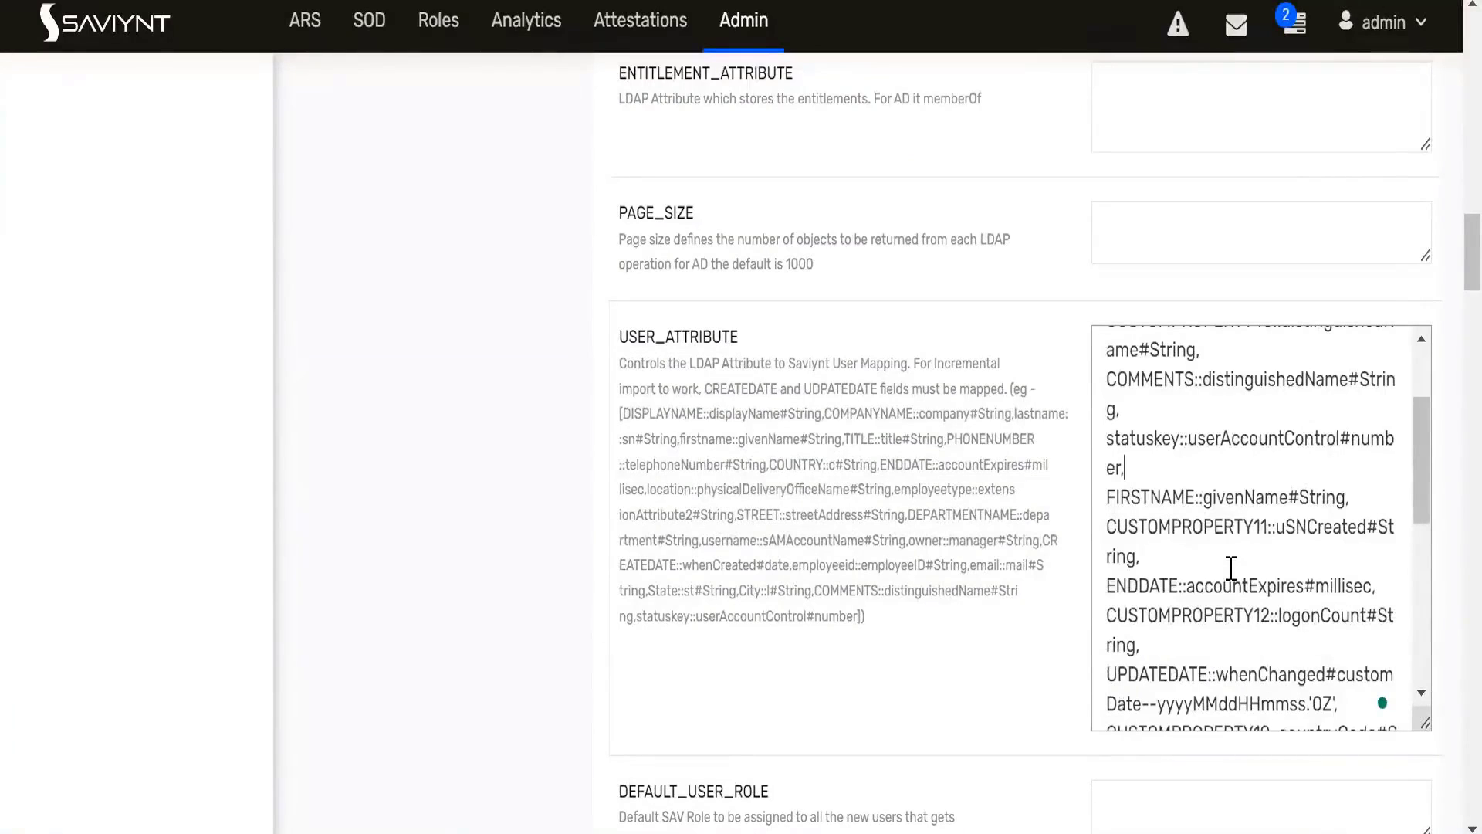
scroll(961, 515, "up", 12)
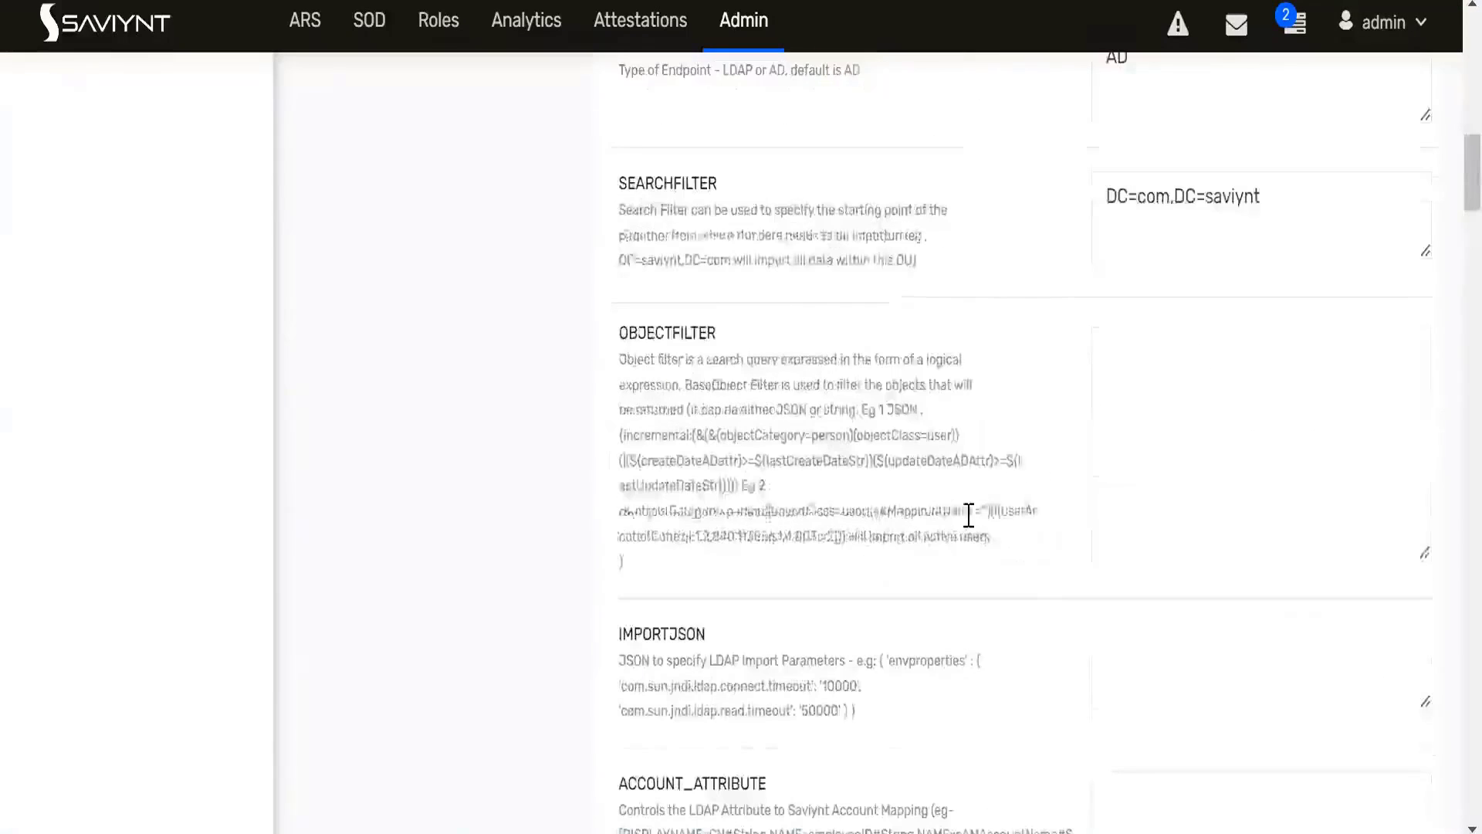
scroll(966, 519, "up", 3)
scroll(966, 519, "down", 18)
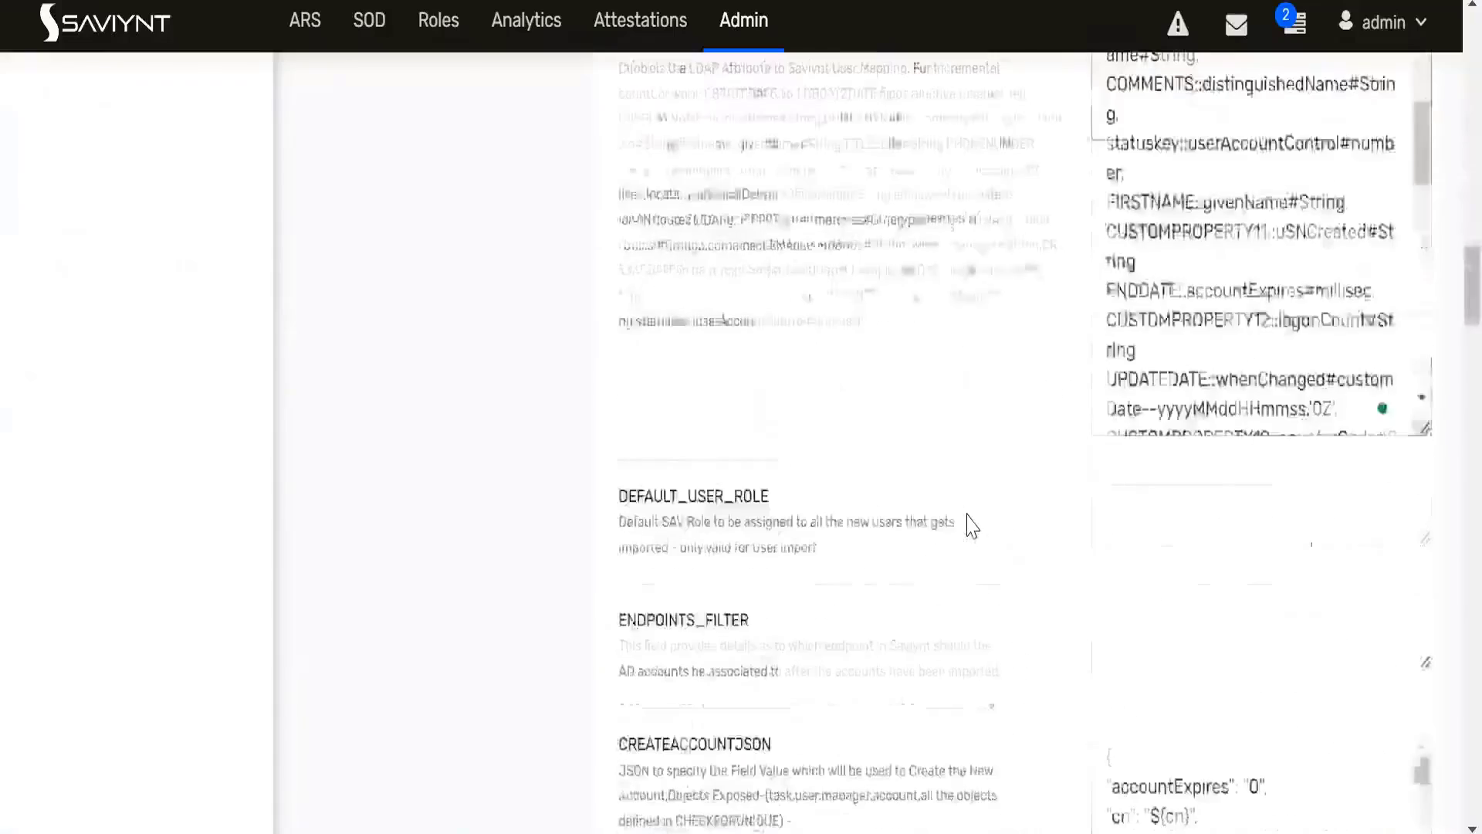
- Clear the entire CREATEACCOUNTJSON content in the AD connection
left_click(1342, 550)
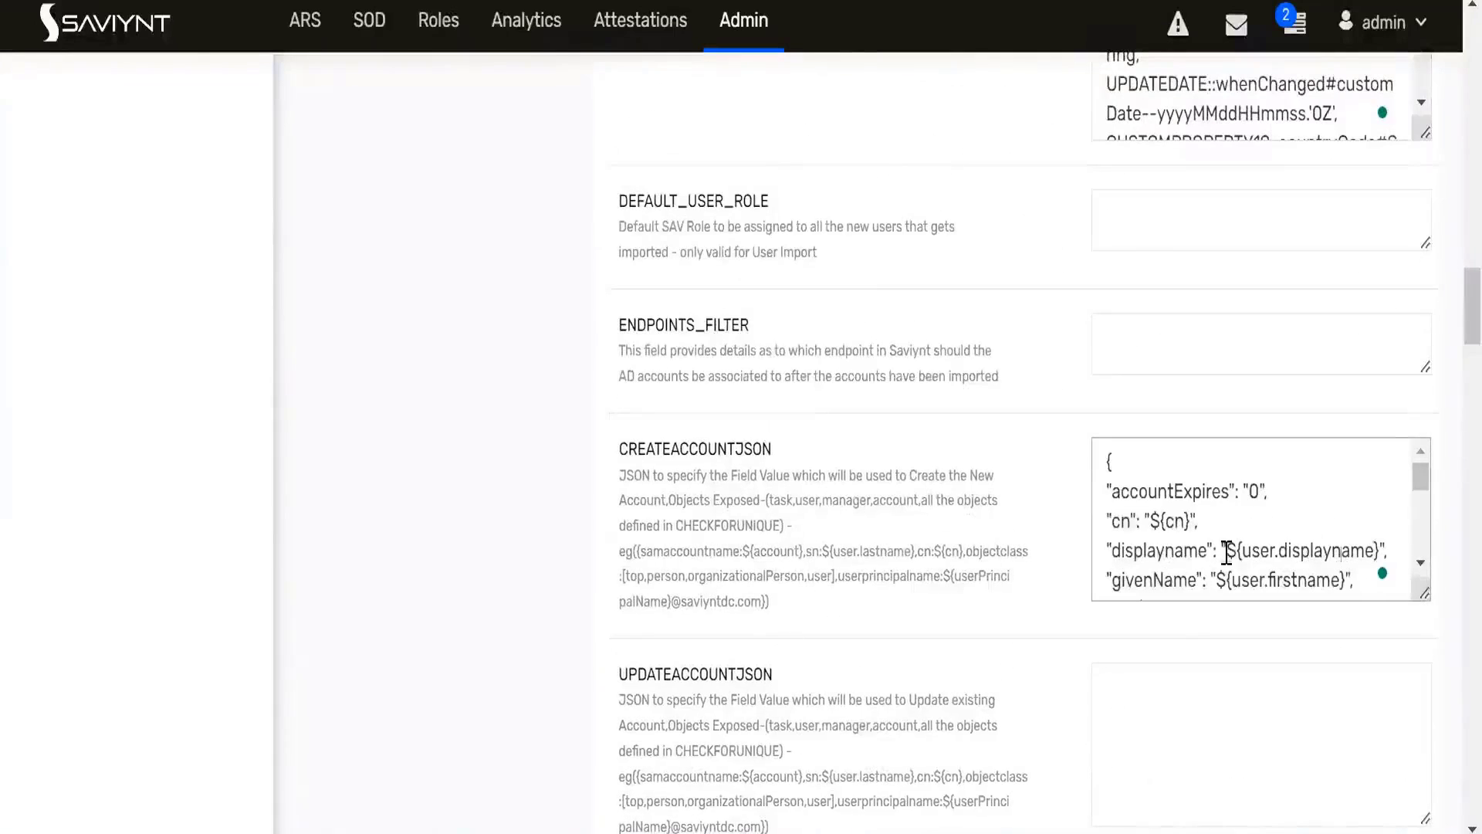
key("ctrl+a")
key("Delete")
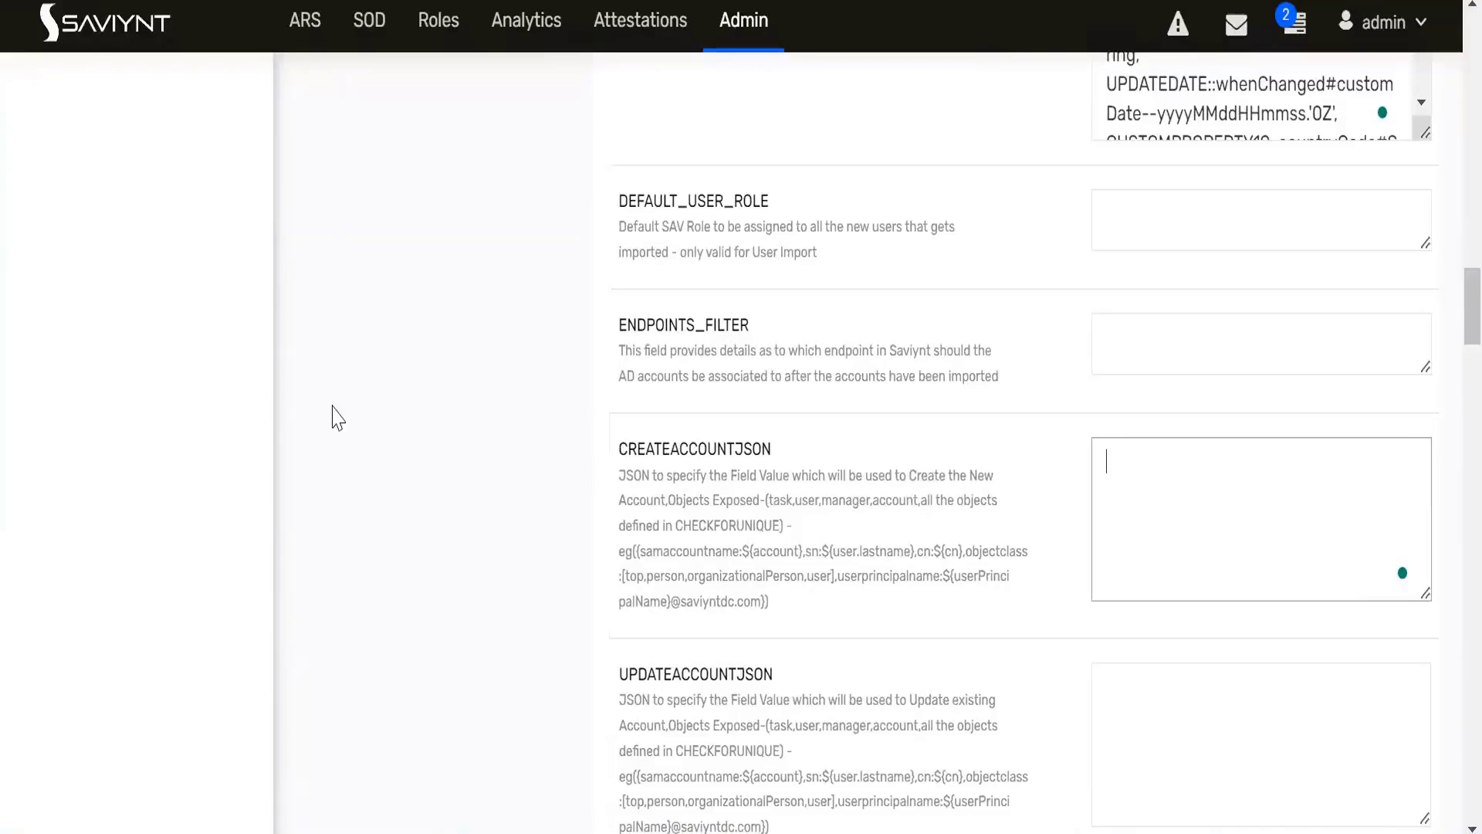
- Switch to AD JSON.txt in Notepad++ and remove the "manager": "${user.manager}" line from the createAccountJSON block
key("alt+Tab")
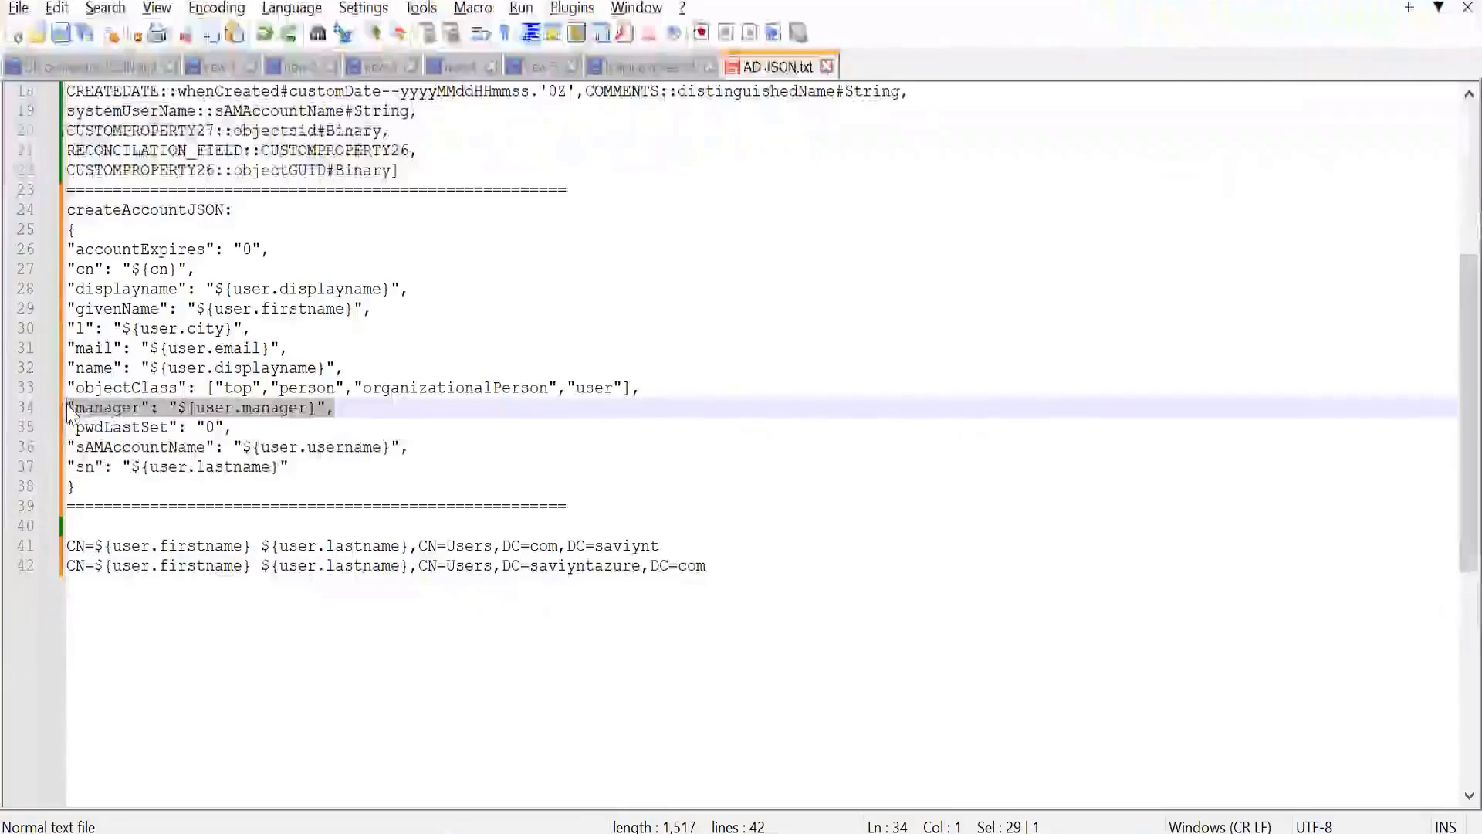
key("BackSpace")
key("BackSpace")
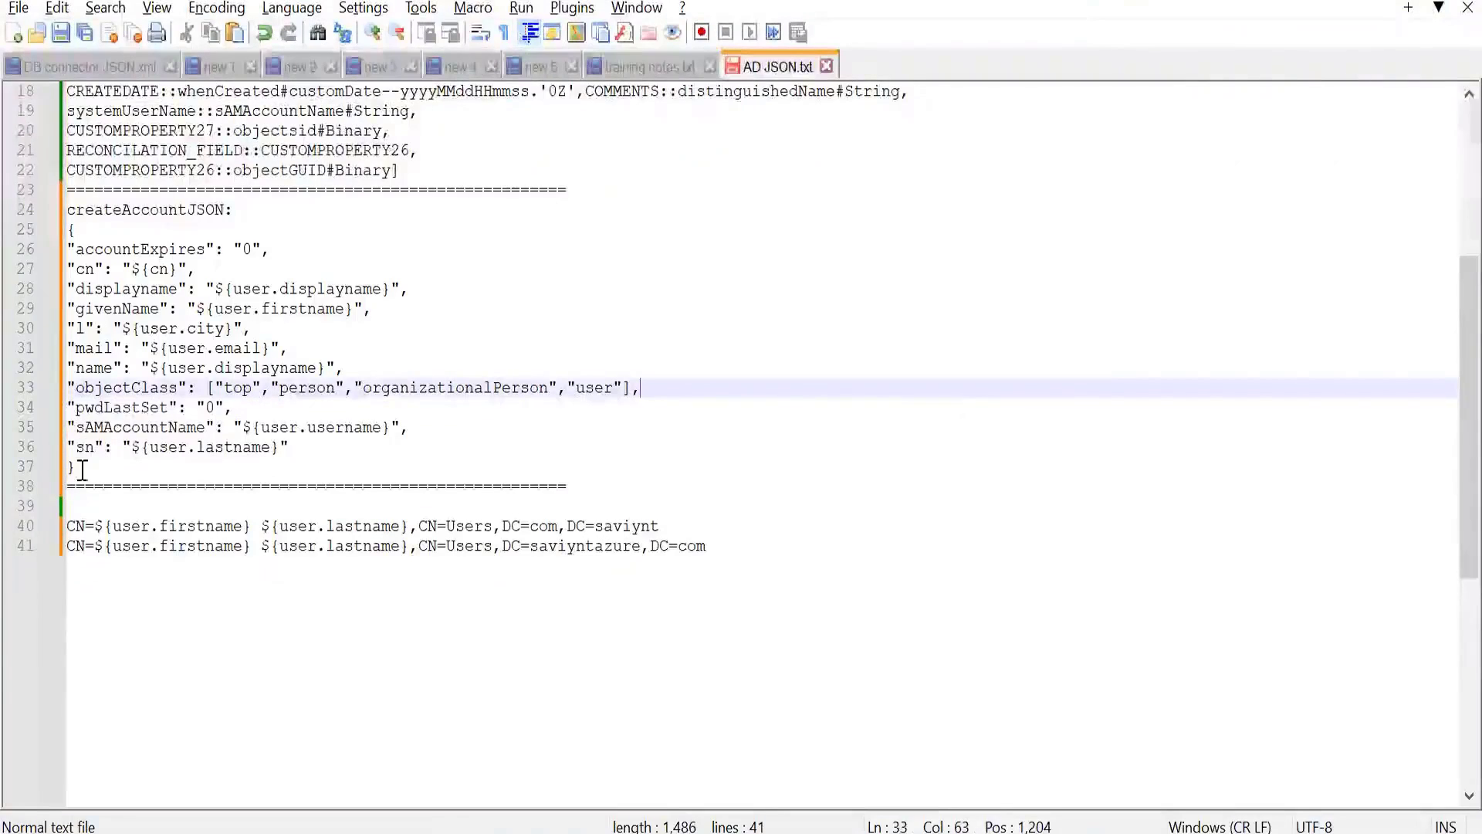
- Copy the createAccountJSON block from its opening to closing brace into the connection's CREATEACCOUNTJSON in Saviynt, and save and test the connection
left_click_drag(75, 467, 67, 229)
key("ctrl+c")
key("alt+Tab")
key("ctrl+v")
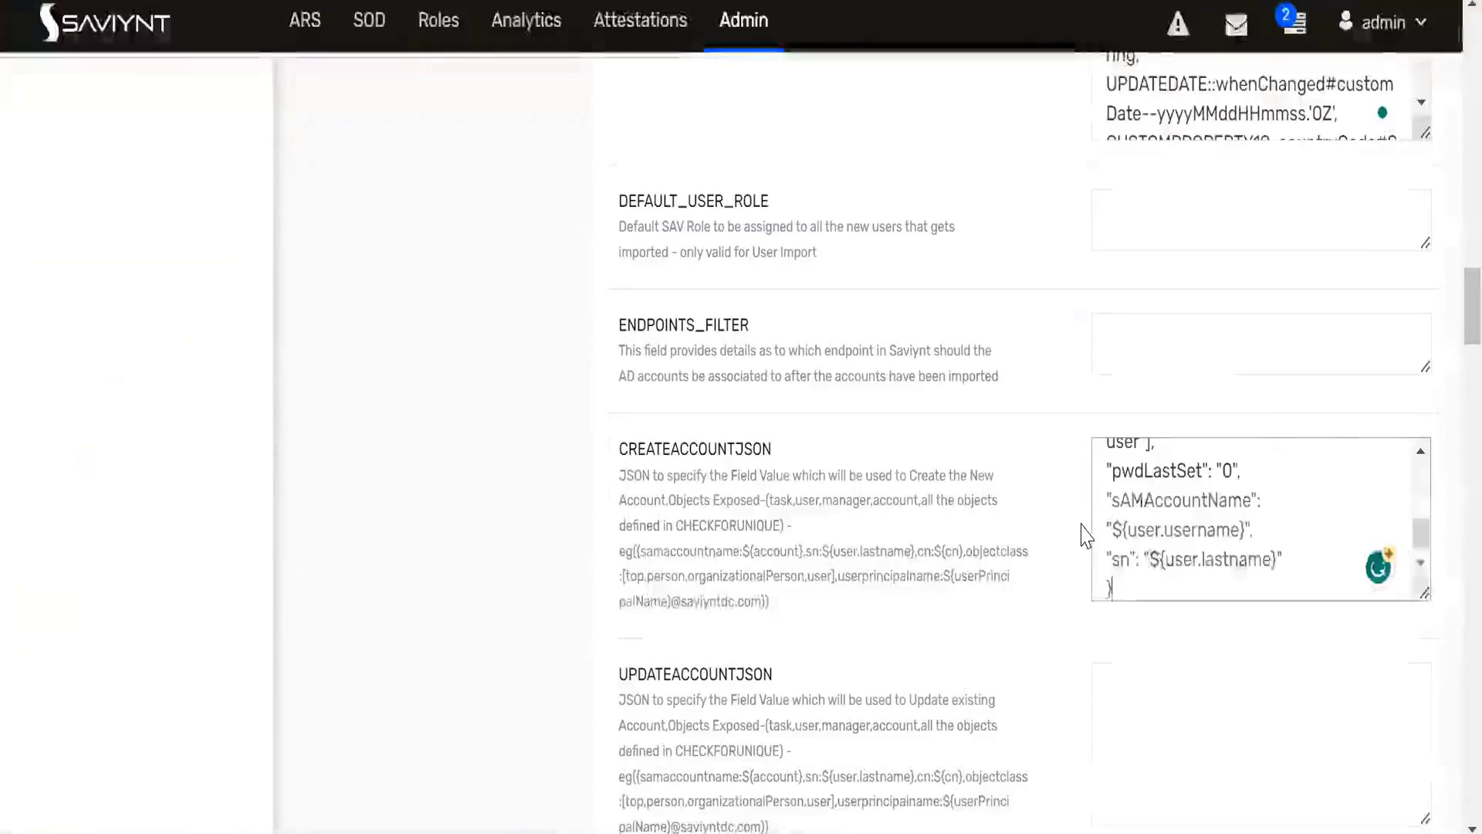
scroll(760, 517, "down", 15)
scroll(770, 521, "down", 20)
left_click(732, 614)
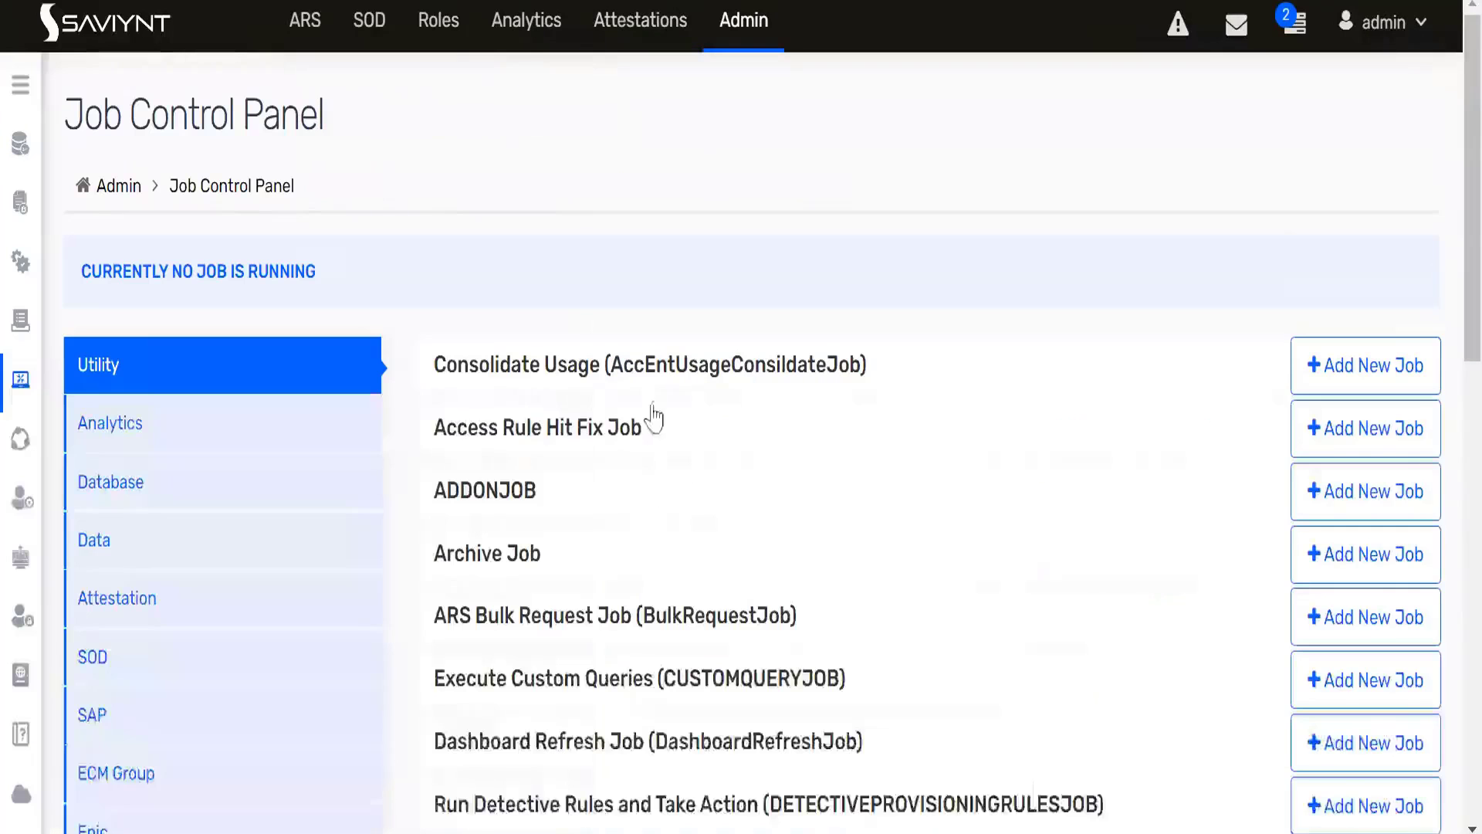
- Start DB_JOB under Provisioning Job (WSRETRYJOB) in the utility jobs of the Job Control Panel
scroll(656, 420, "down", 15)
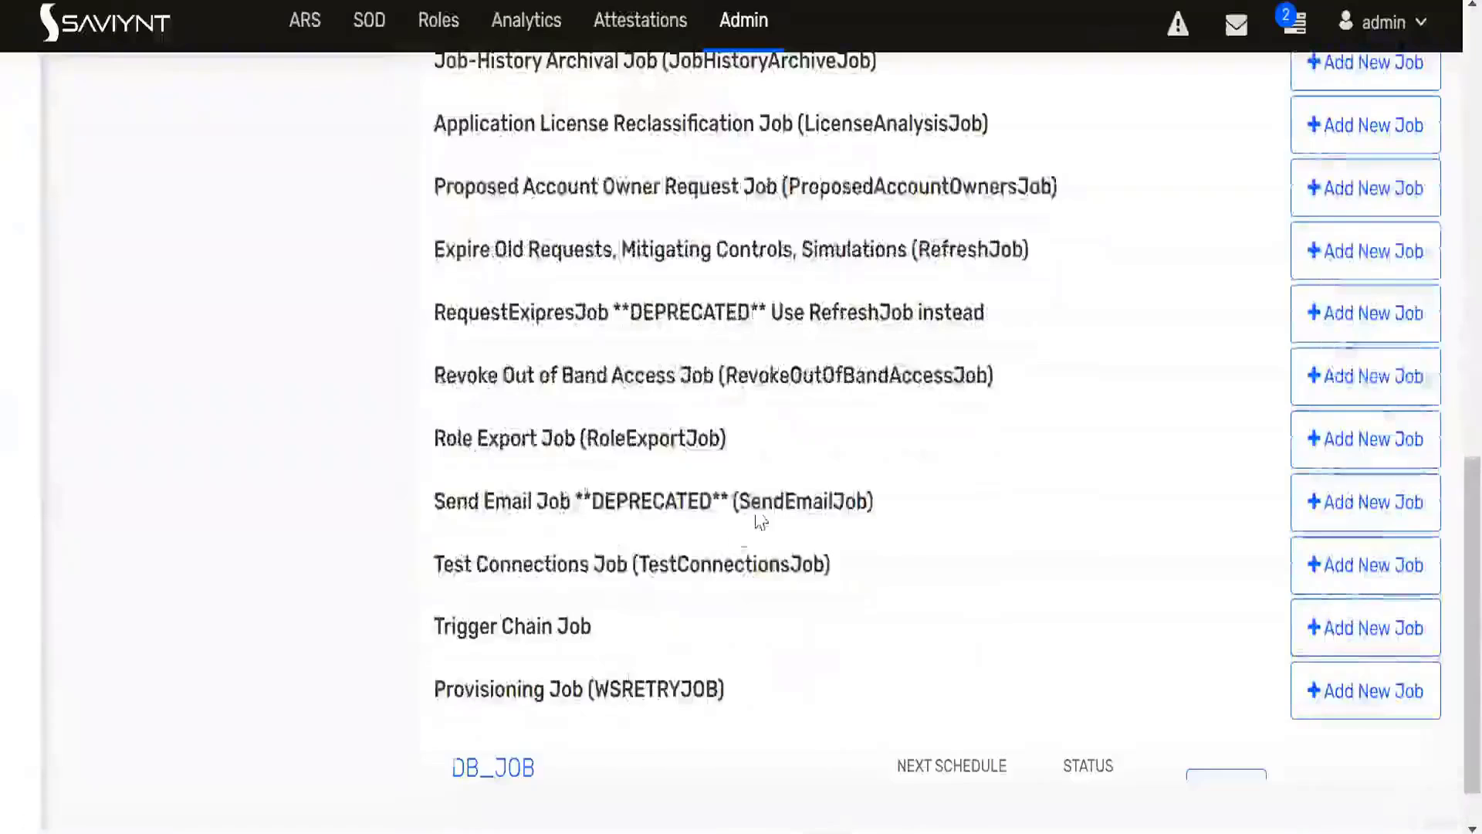
scroll(735, 536, "down", 2)
left_click(1359, 668)
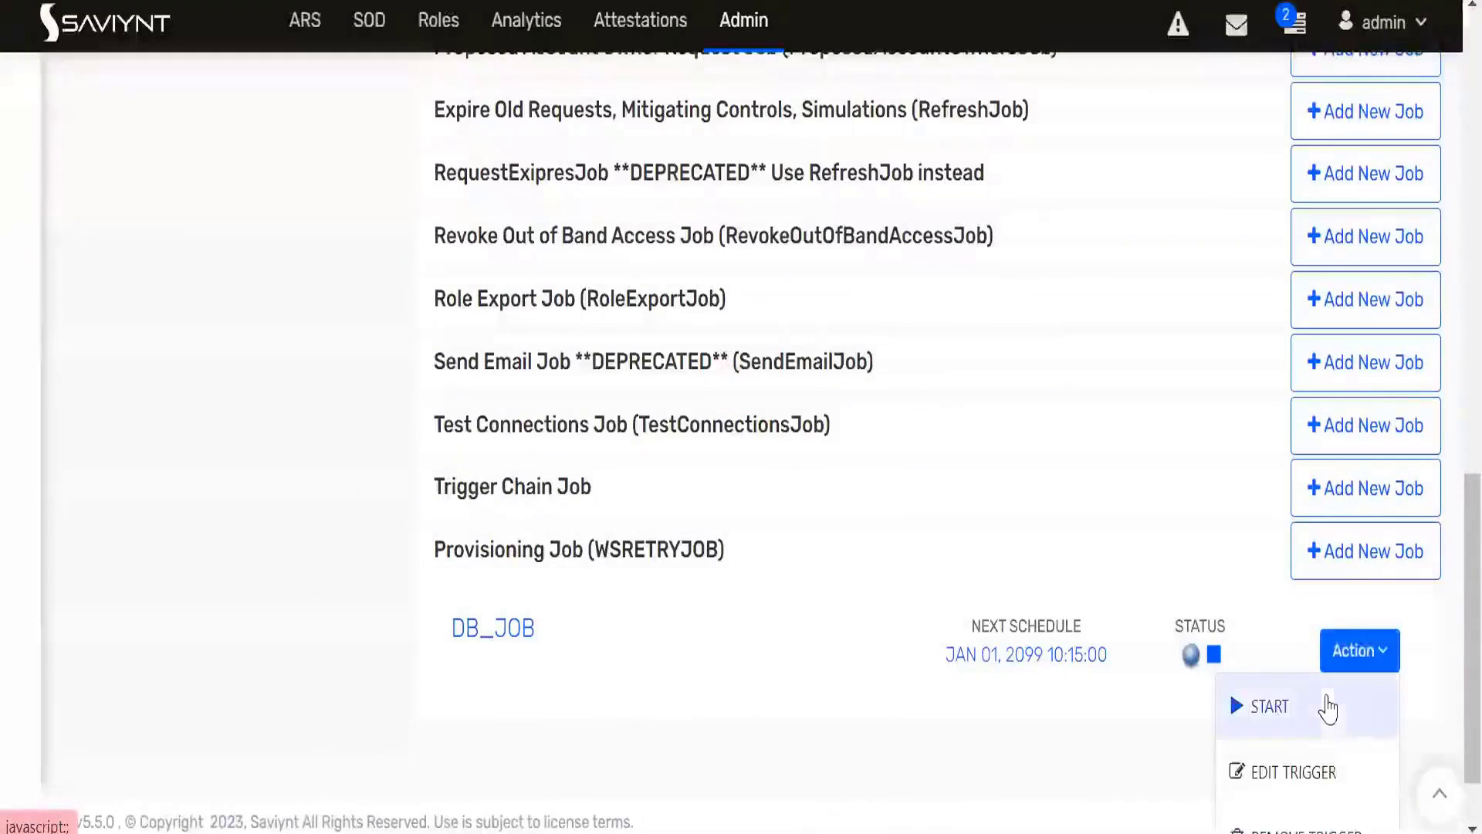
left_click(1323, 705)
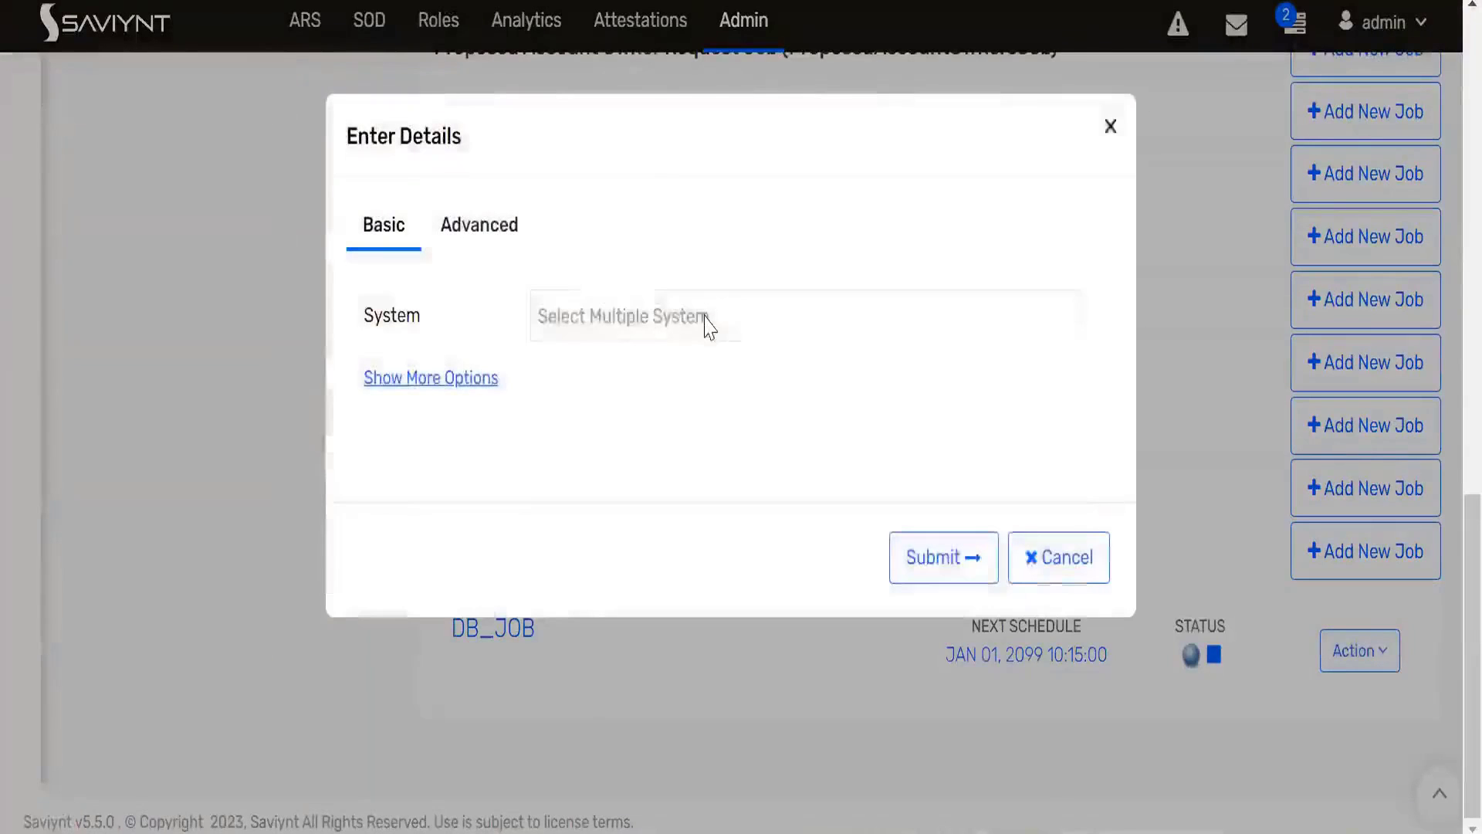
- Submit the job run with ActiveDirectoryDemo as the system and New Account as the task type
left_click(706, 325)
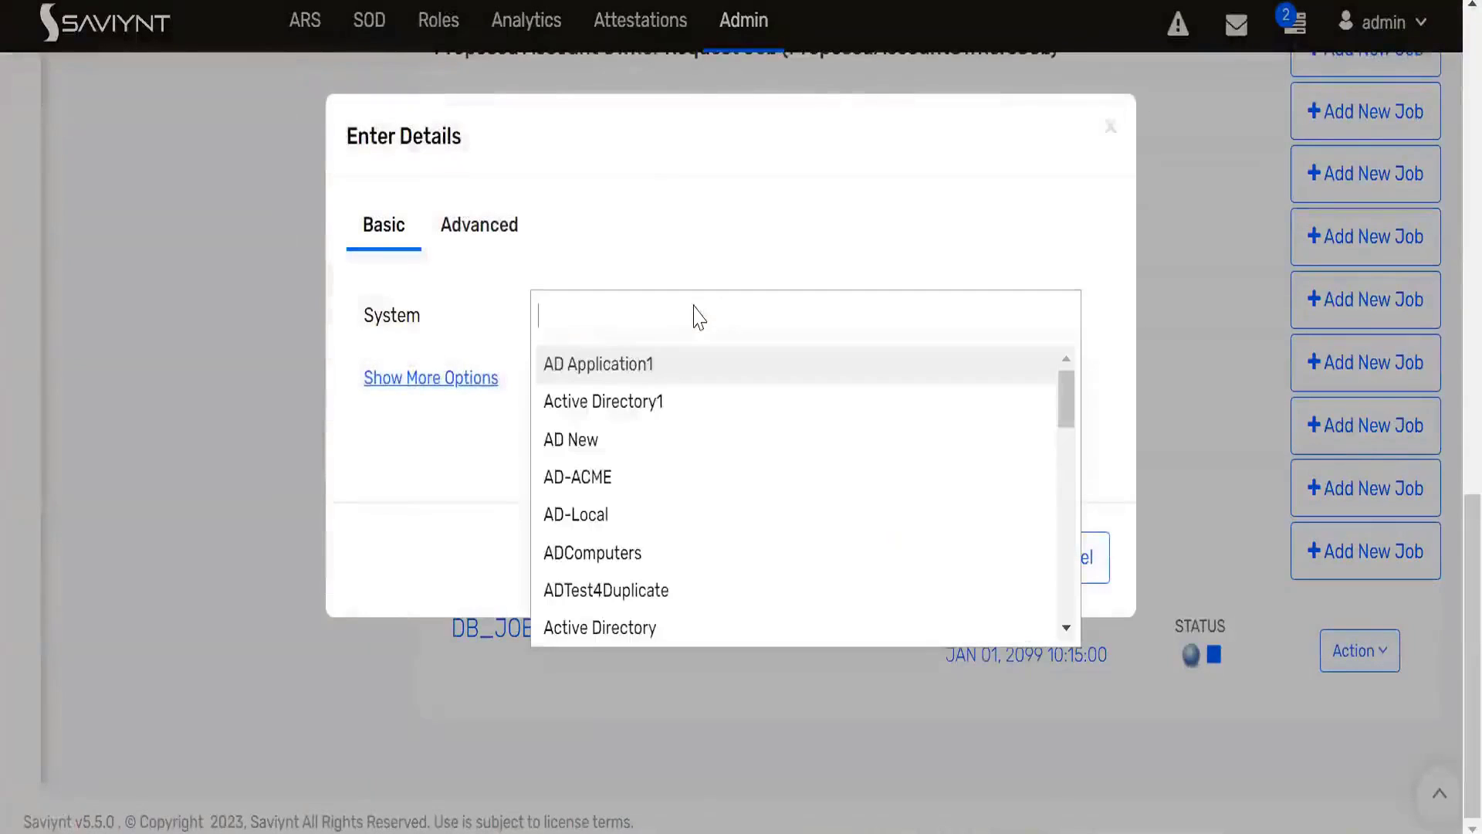
type("act")
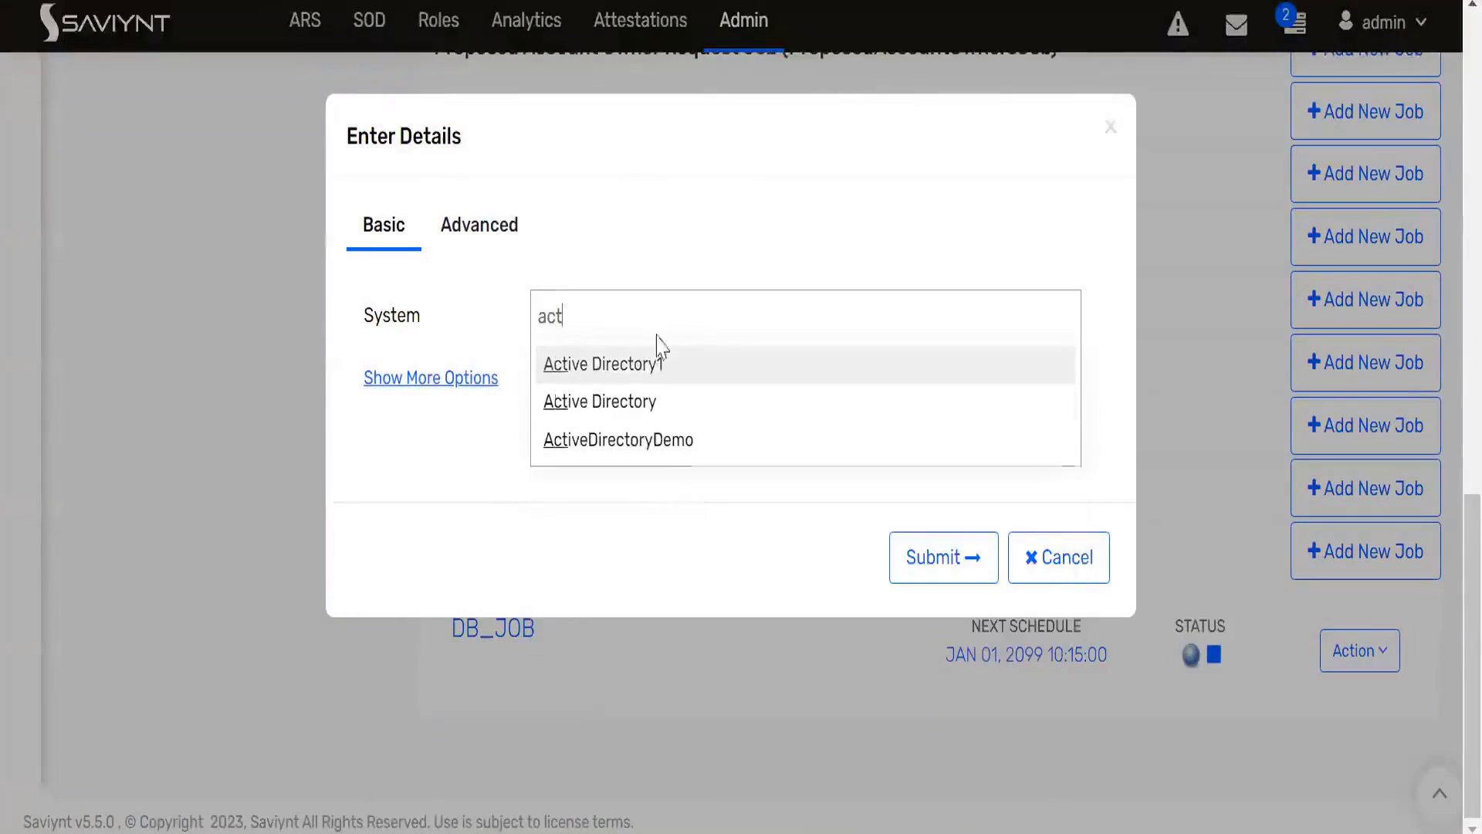
left_click(638, 439)
left_click(484, 423)
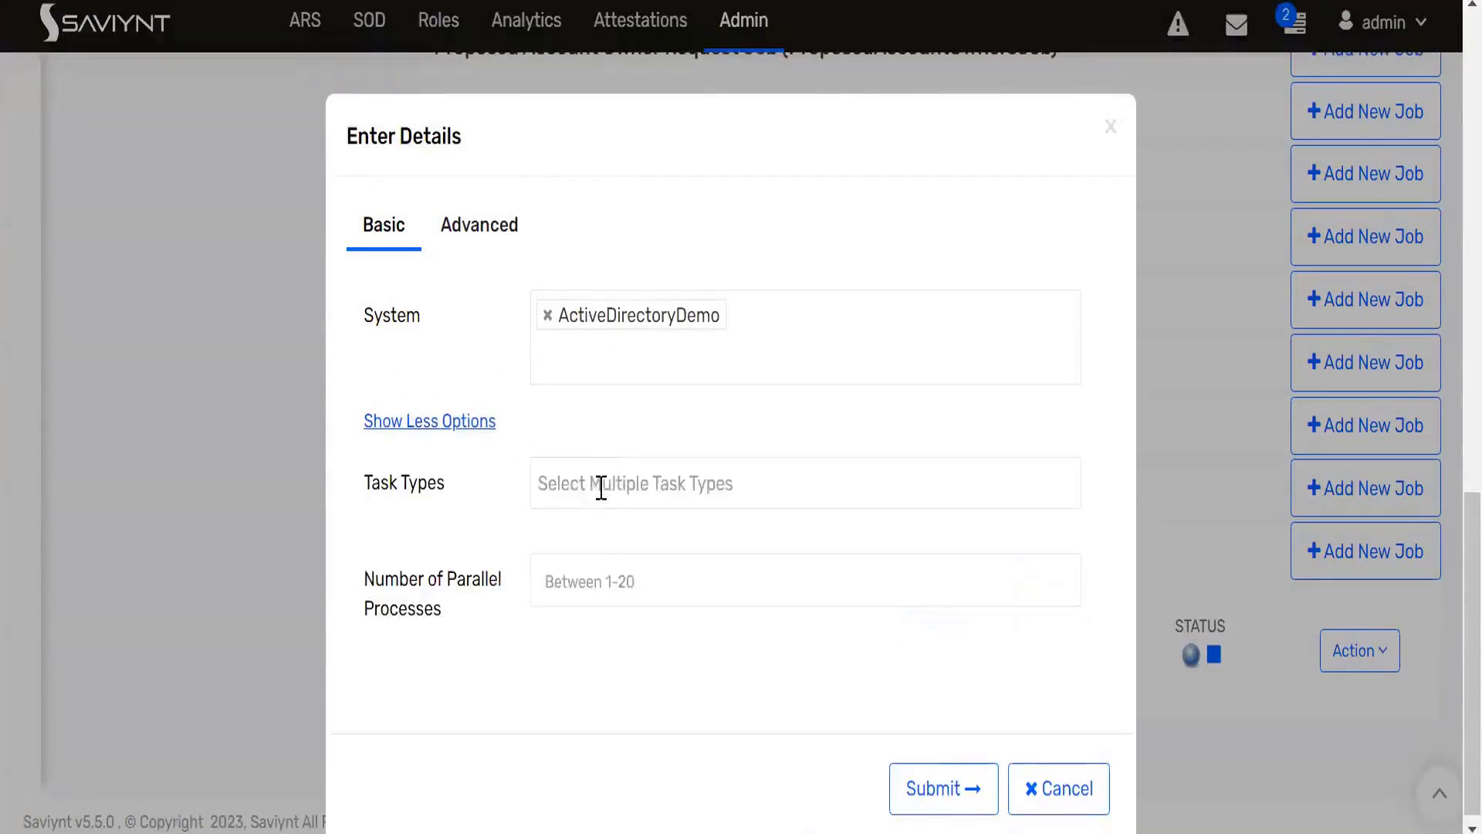
left_click(599, 488)
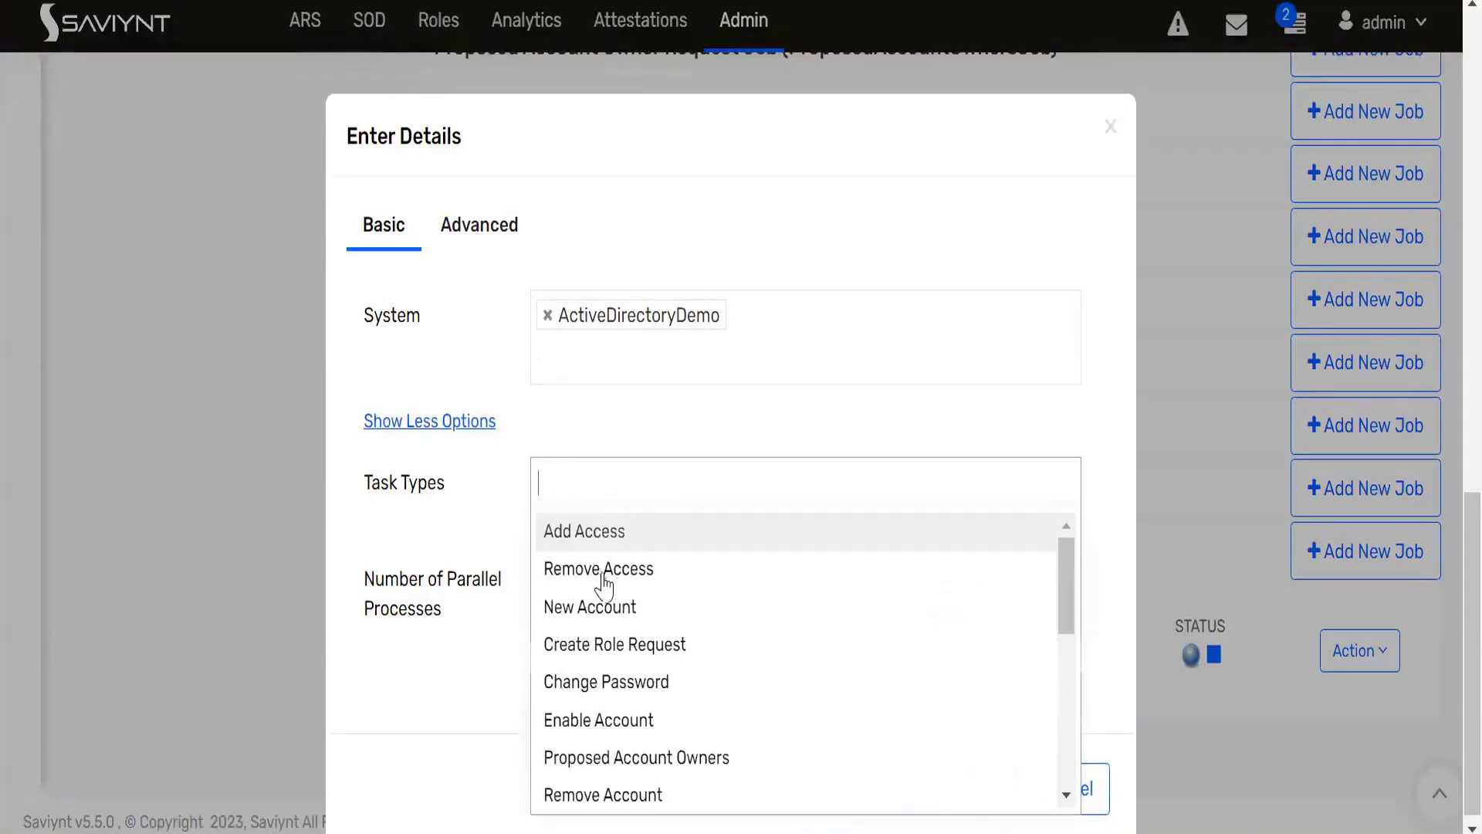
type("ne")
left_click(600, 533)
scroll(957, 718, "down", 1)
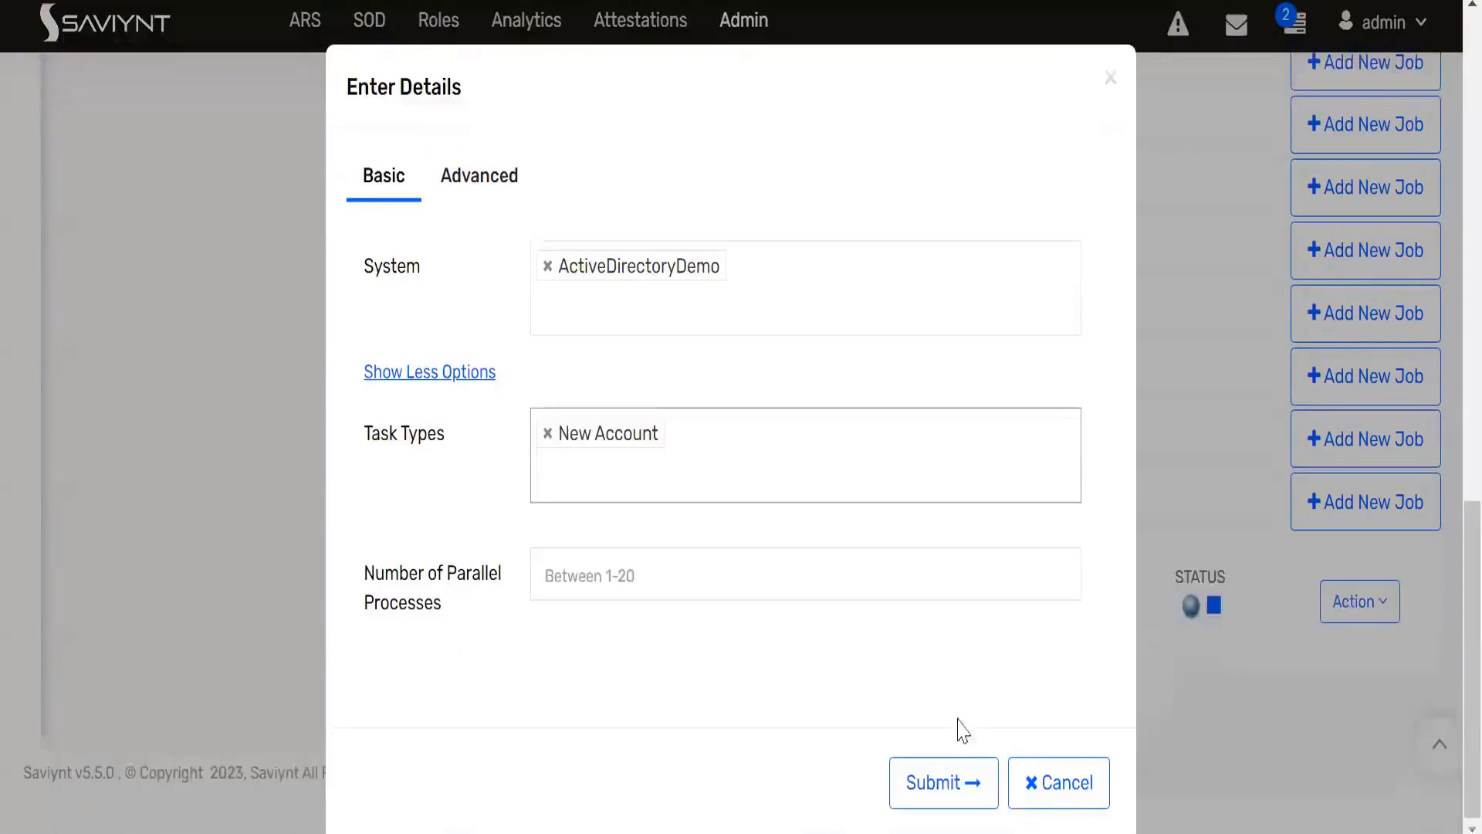
left_click(957, 783)
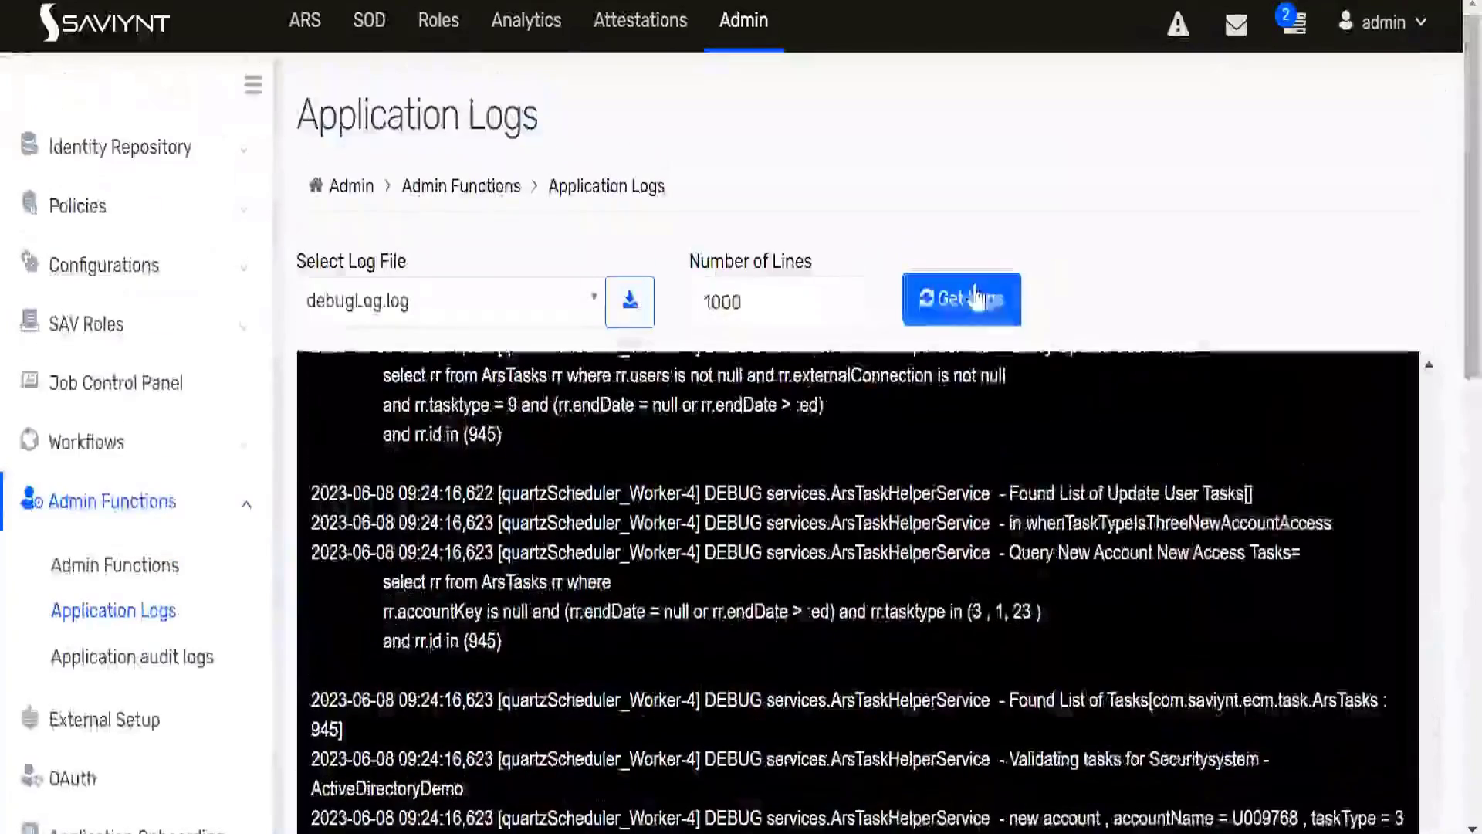
- Fetch the latest 1000 lines of debugLog.log and find the entries from the newest New Account provisioning run
left_click(975, 297)
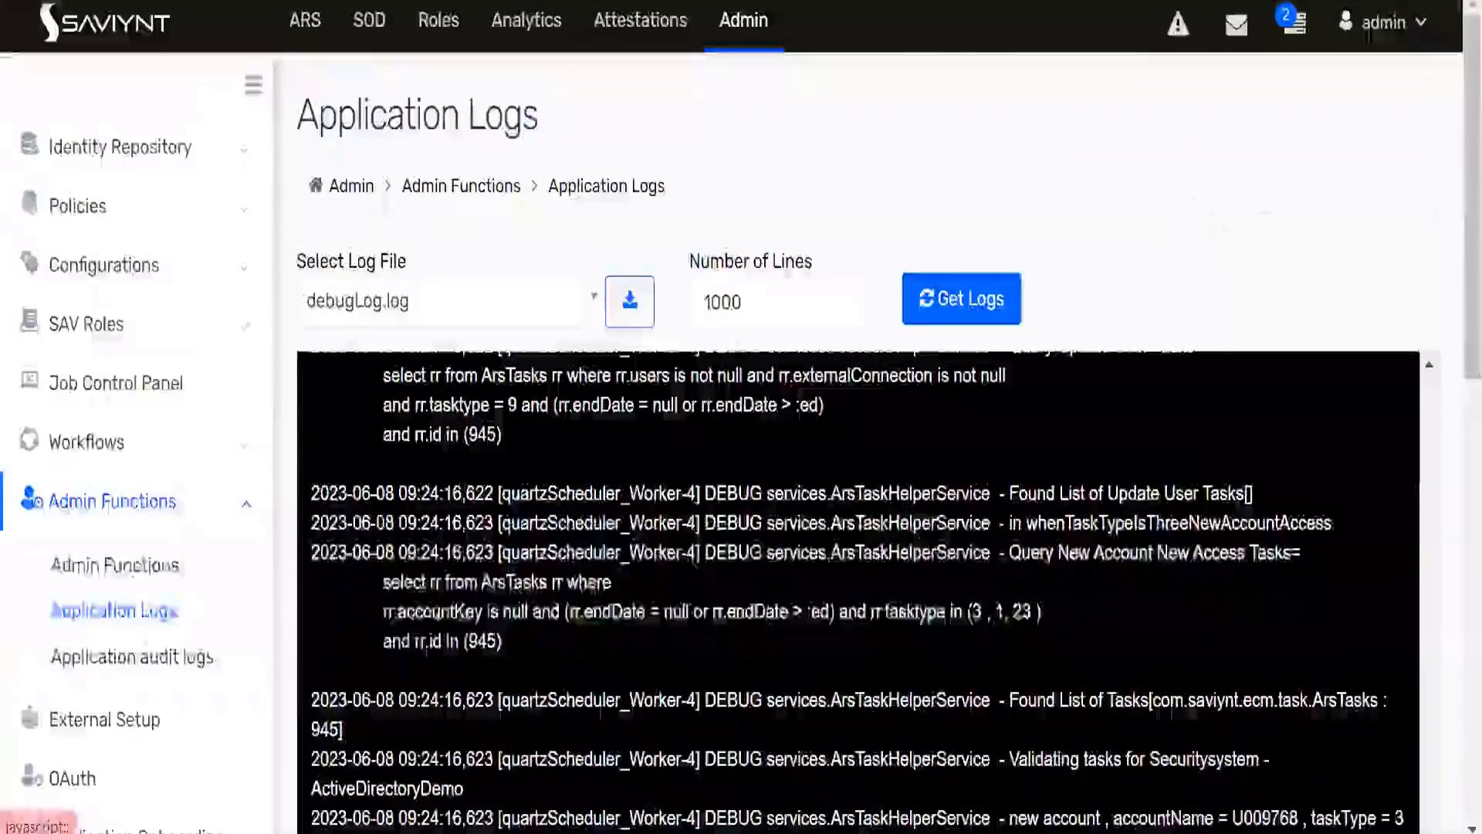
scroll(1450, 210, "down", 6)
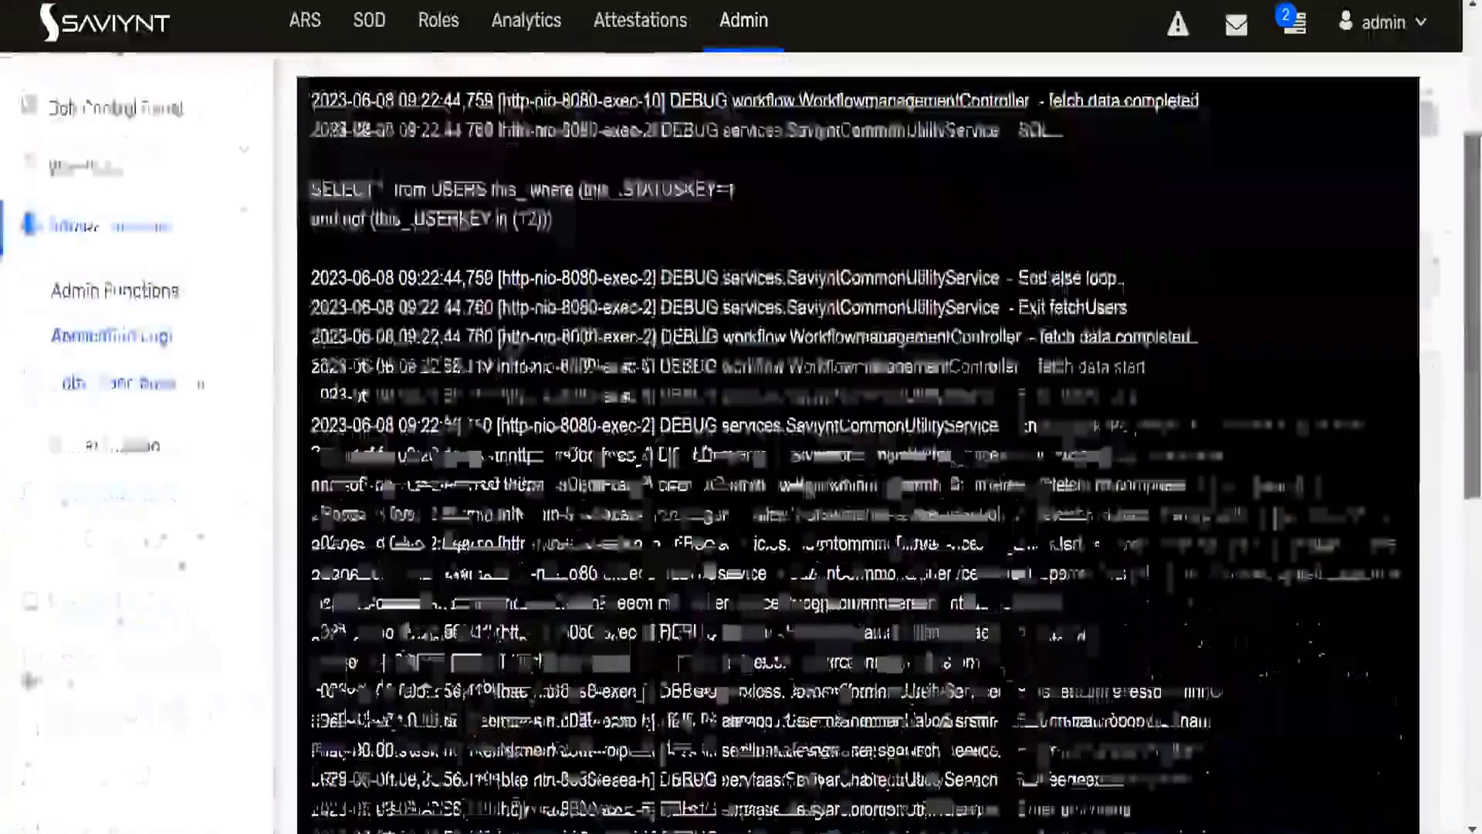
scroll(1201, 437, "down", 15)
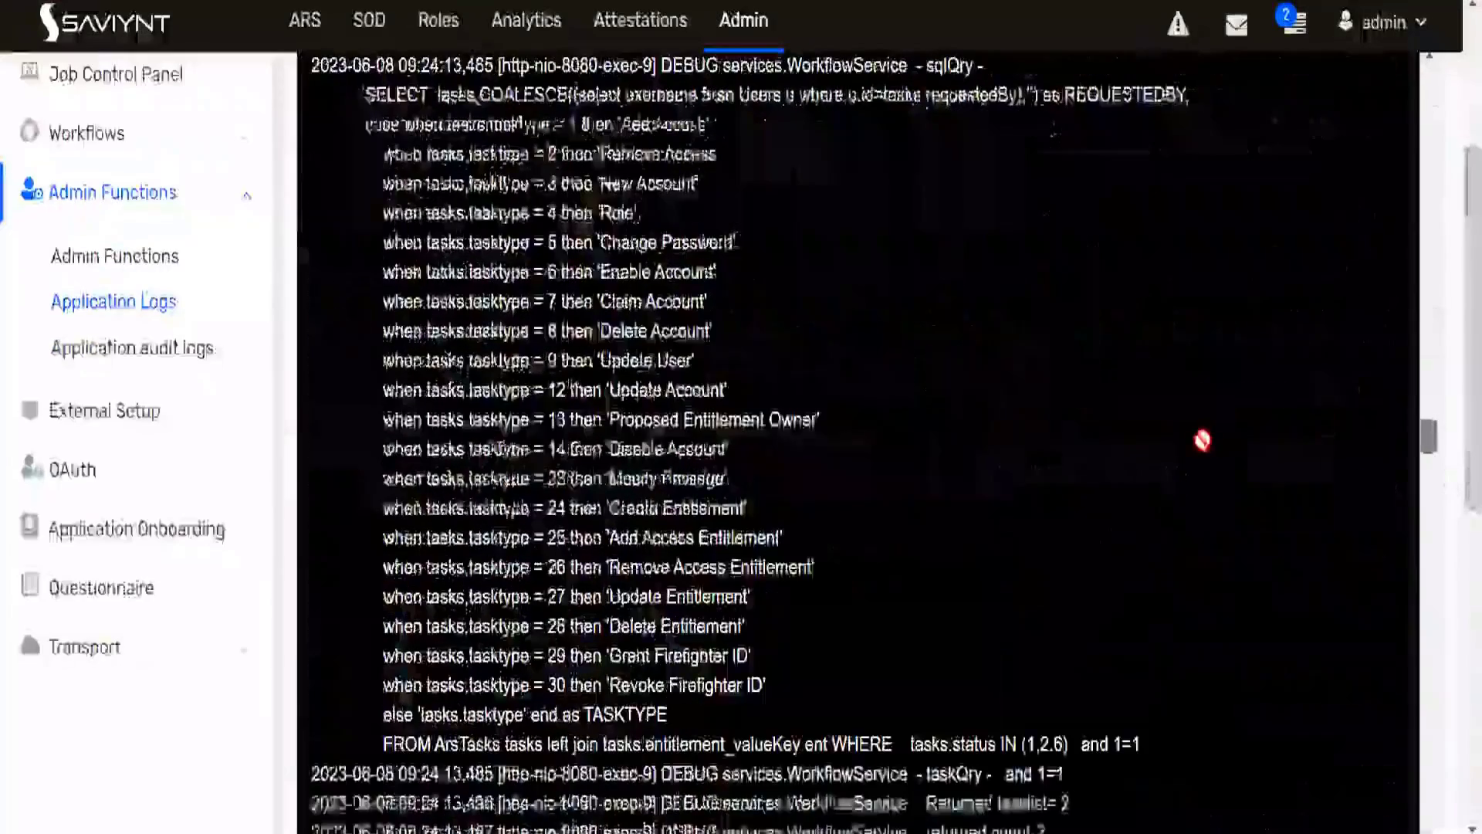
scroll(1202, 440, "down", 10)
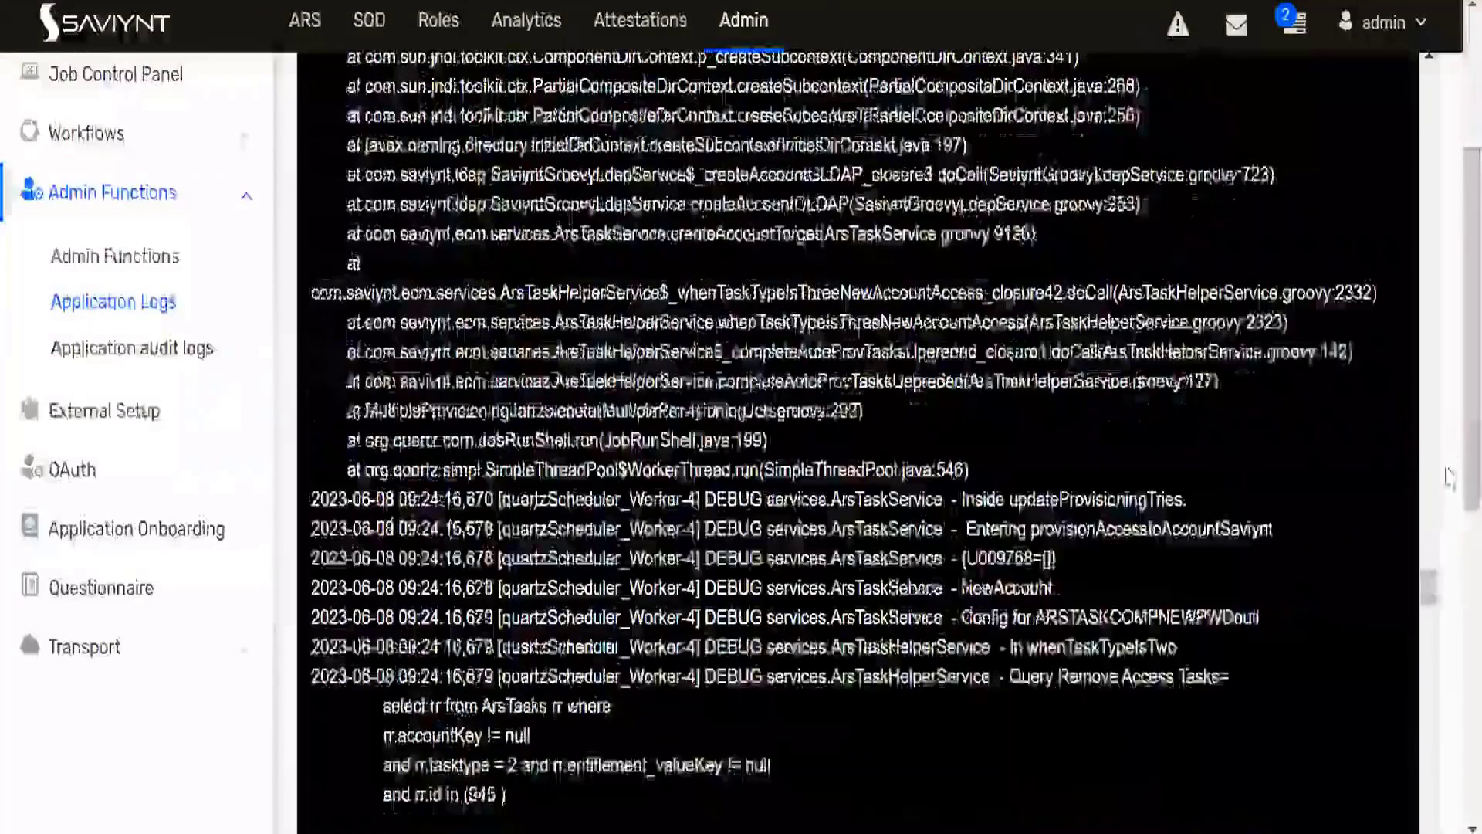
scroll(1202, 441, "down", 3)
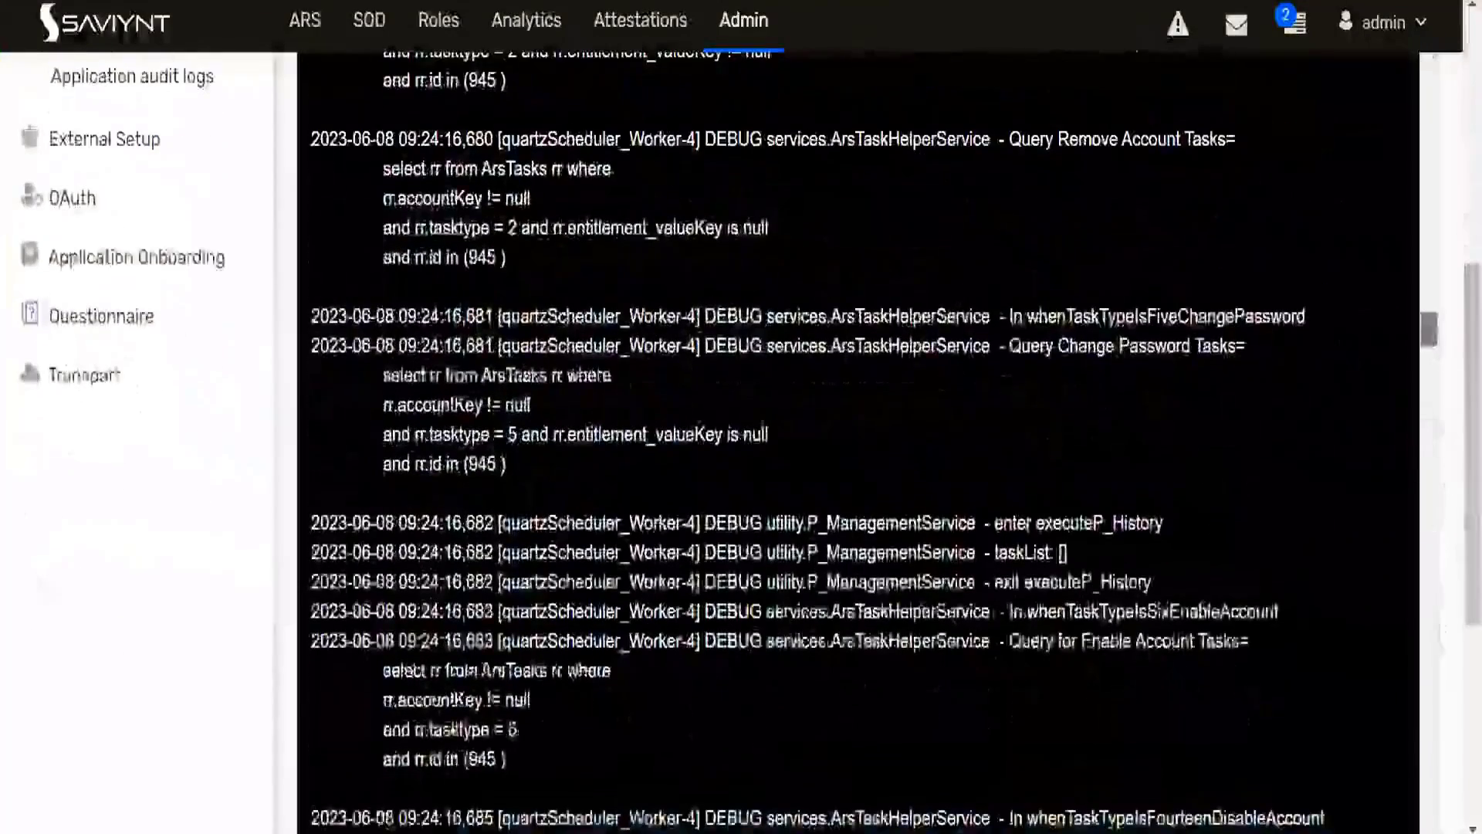
scroll(1450, 558, "down", 10)
scroll(1450, 557, "down", 10)
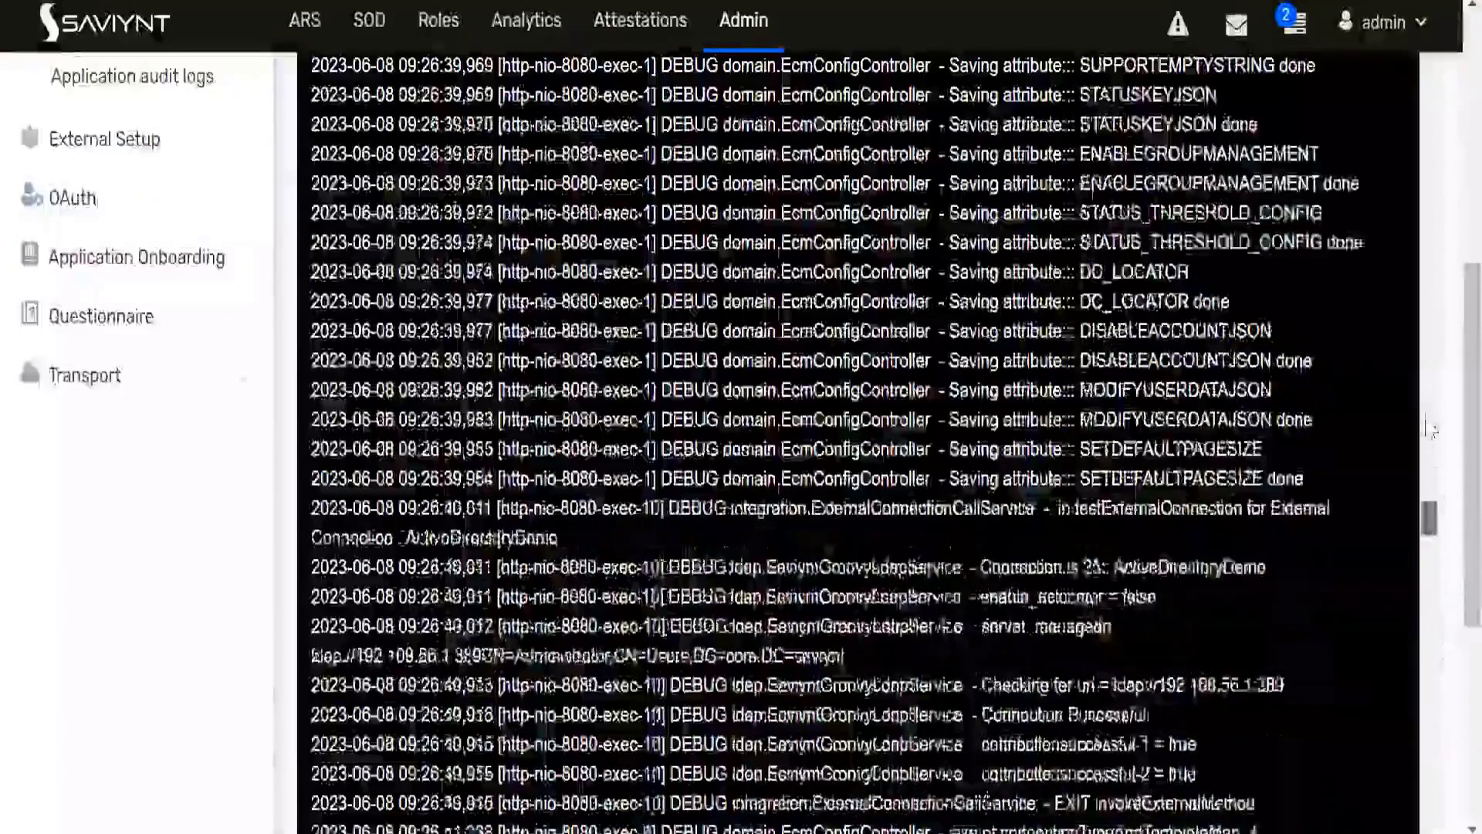
scroll(1450, 557, "down", 10)
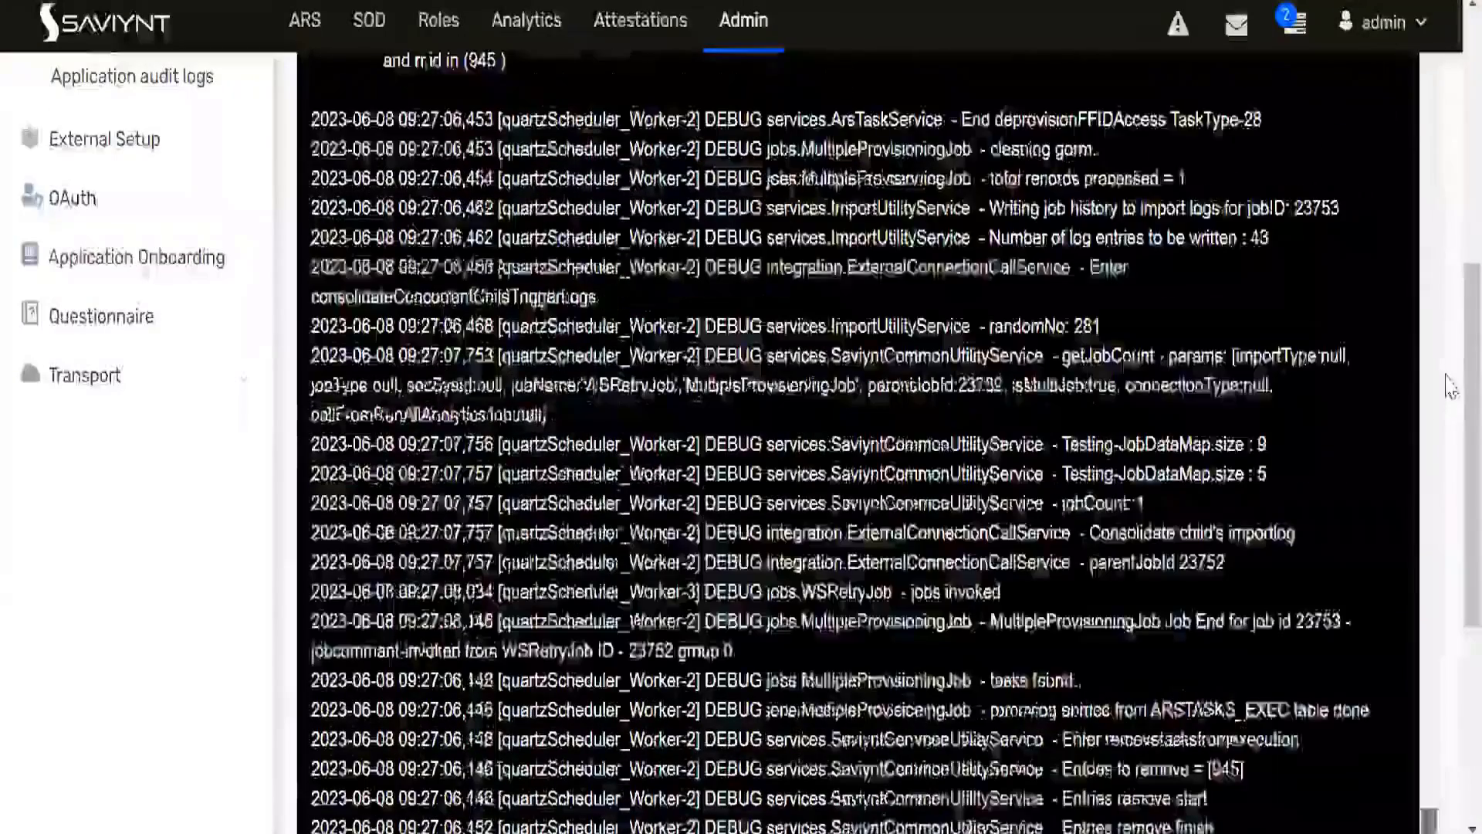
scroll(803, 554, "up", 1)
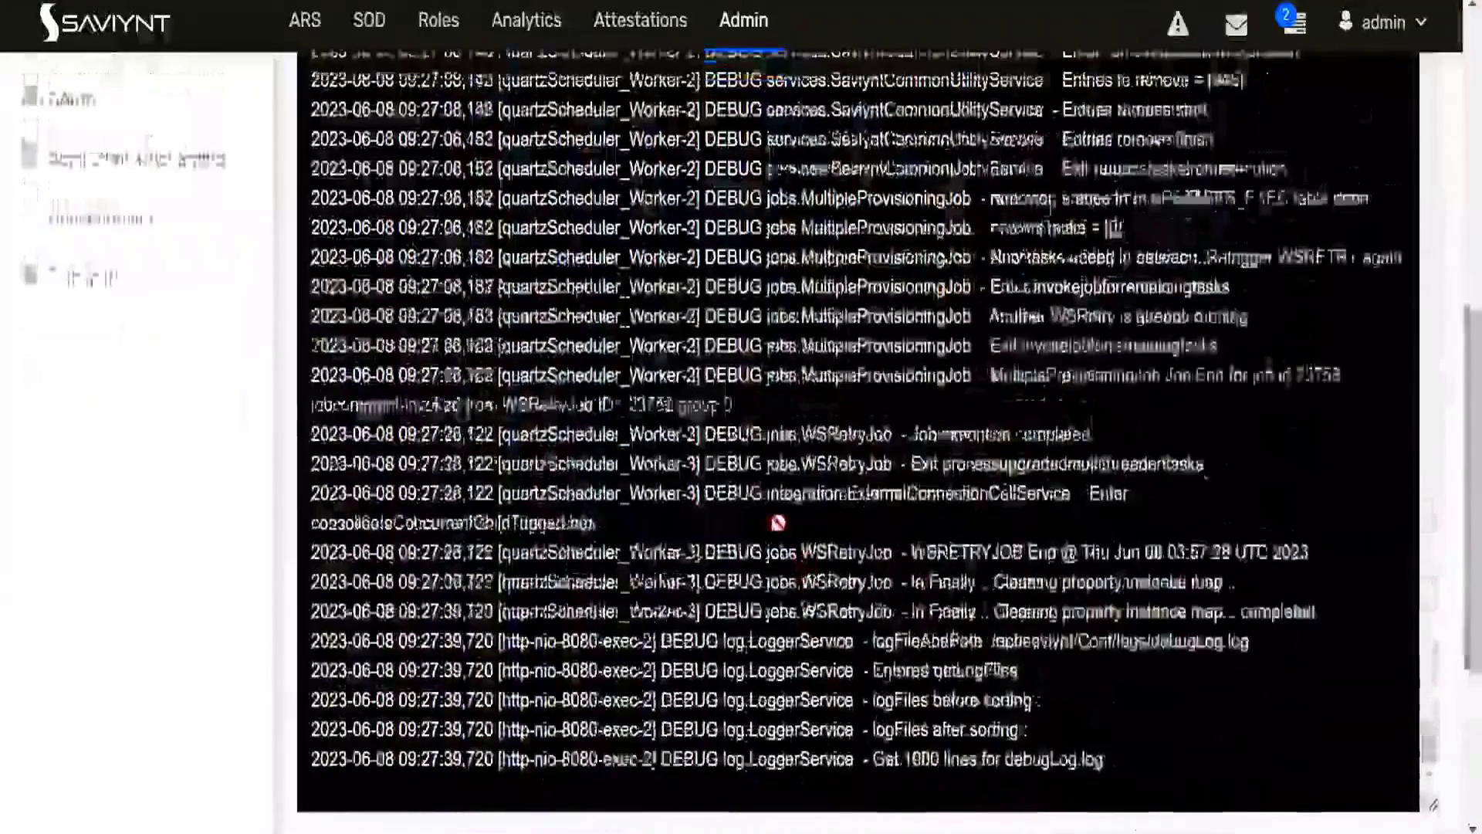
scroll(758, 489, "up", 10)
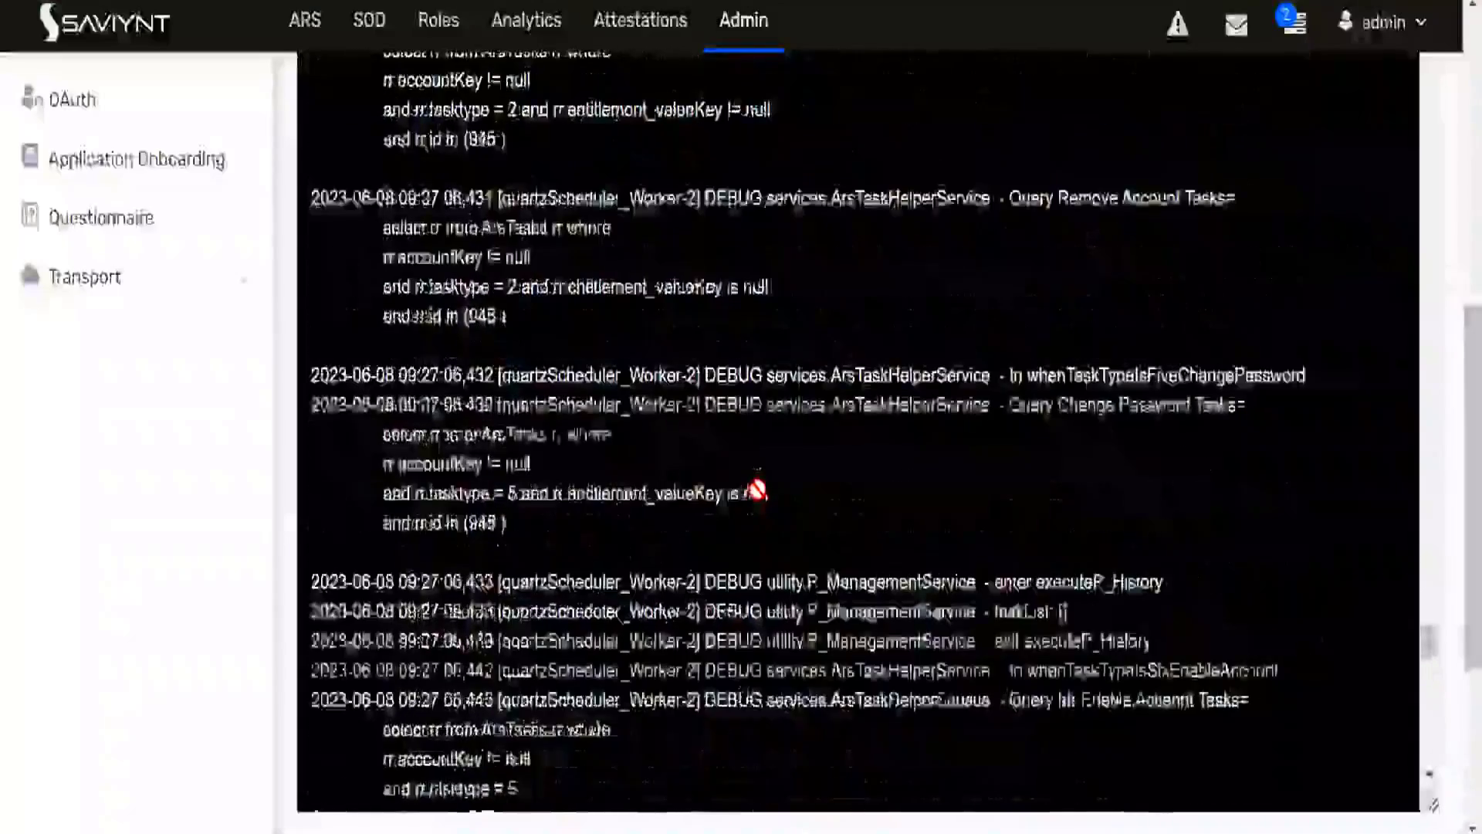
scroll(758, 490, "up", 3)
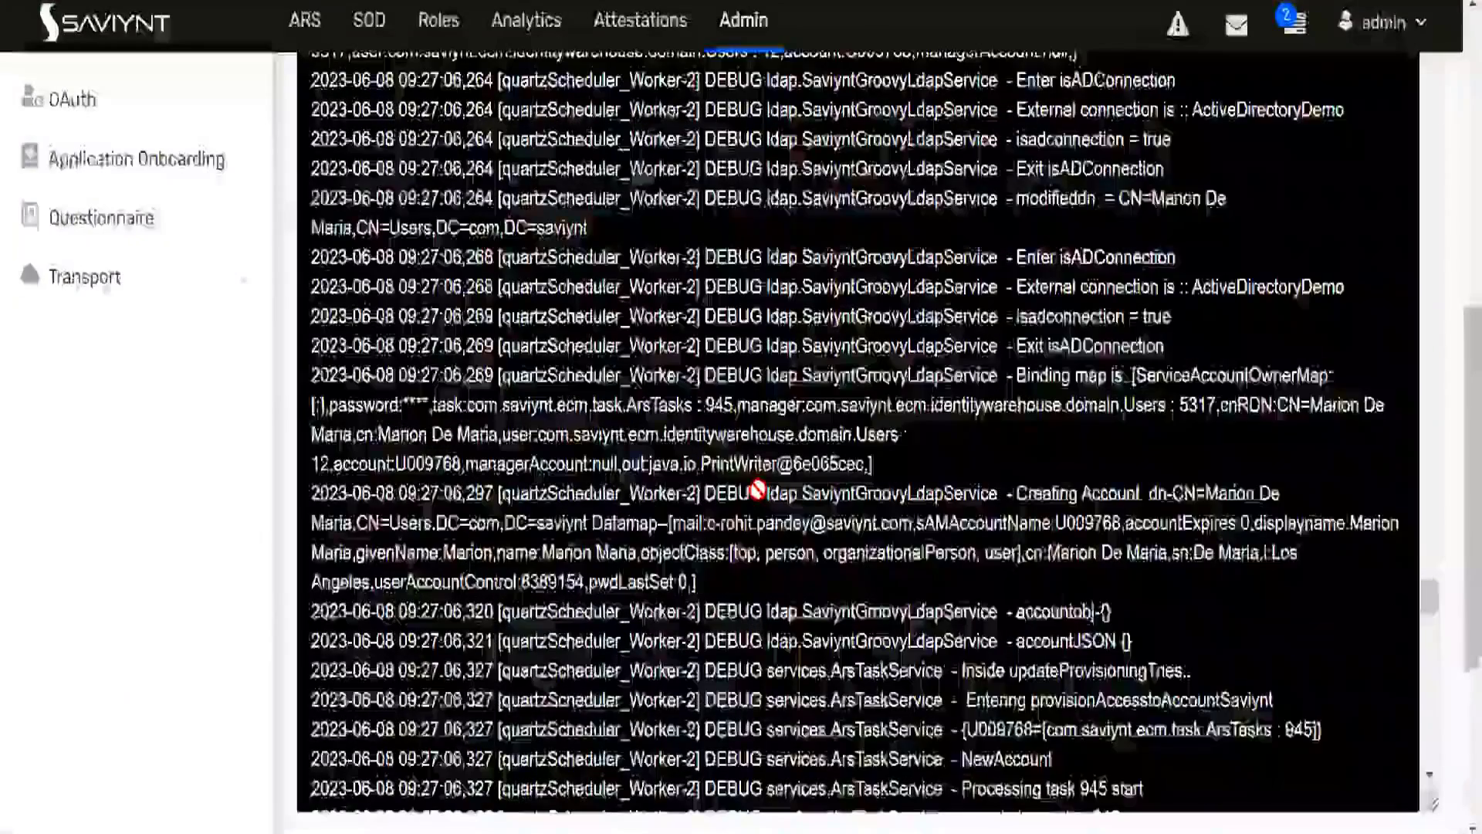
scroll(757, 489, "down", 3)
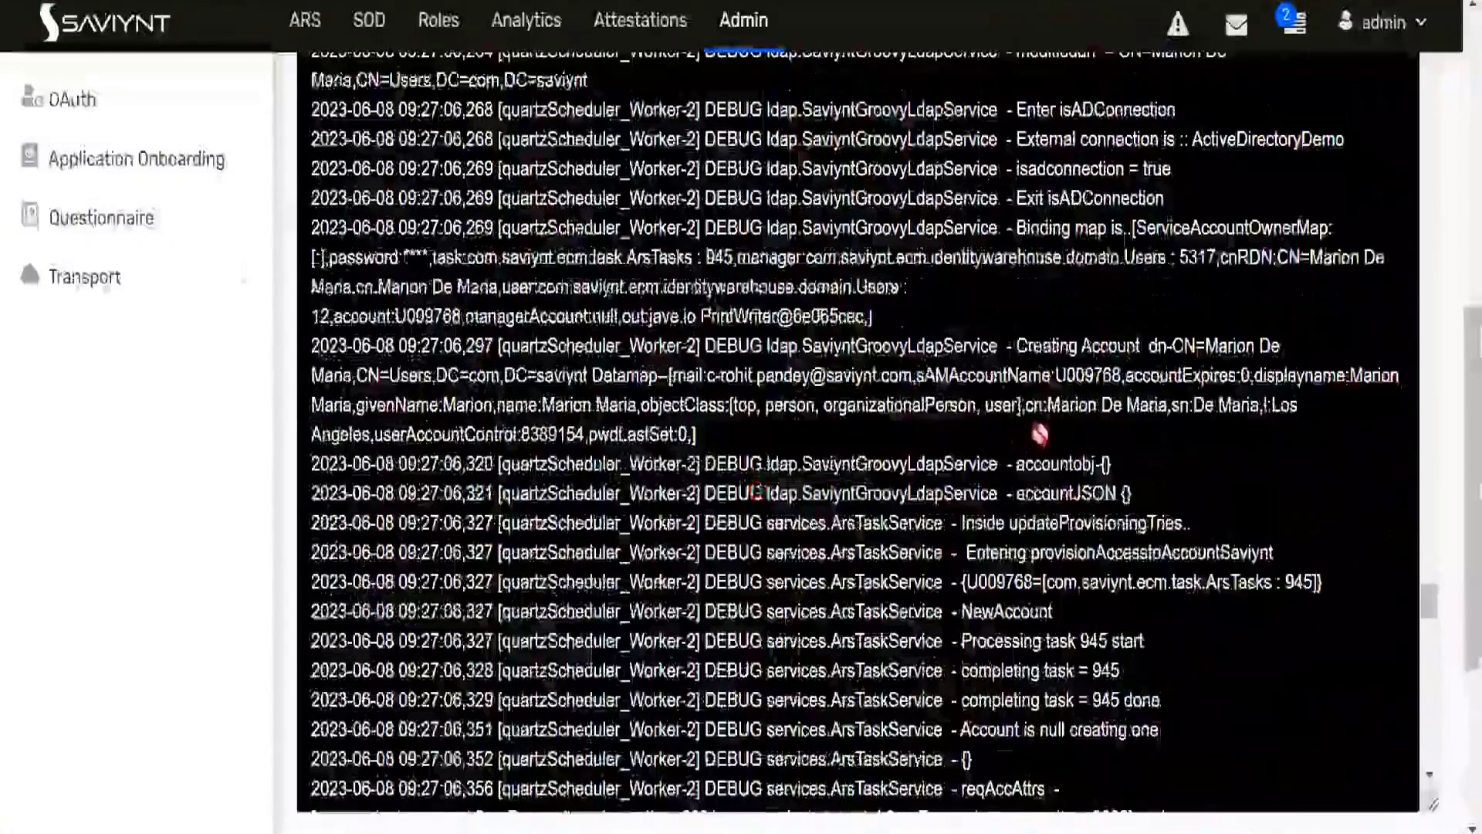
- Examine the log entries from the Creating Account line through the completion of task 945 and the saving of the account
left_click_drag(1017, 347, 1128, 452)
left_click_drag(1097, 599, 1084, 664)
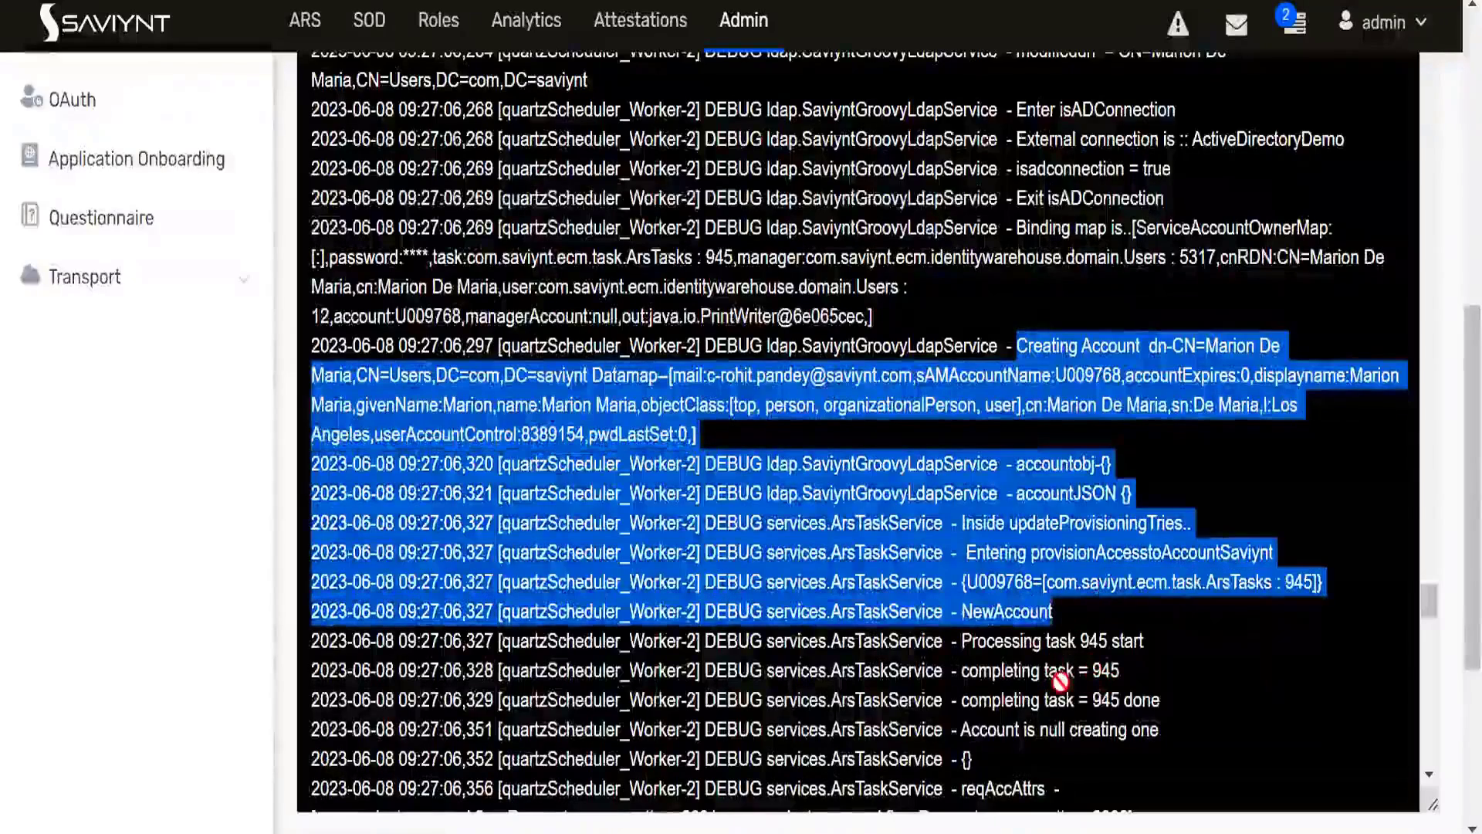
scroll(1058, 648, "down", 2)
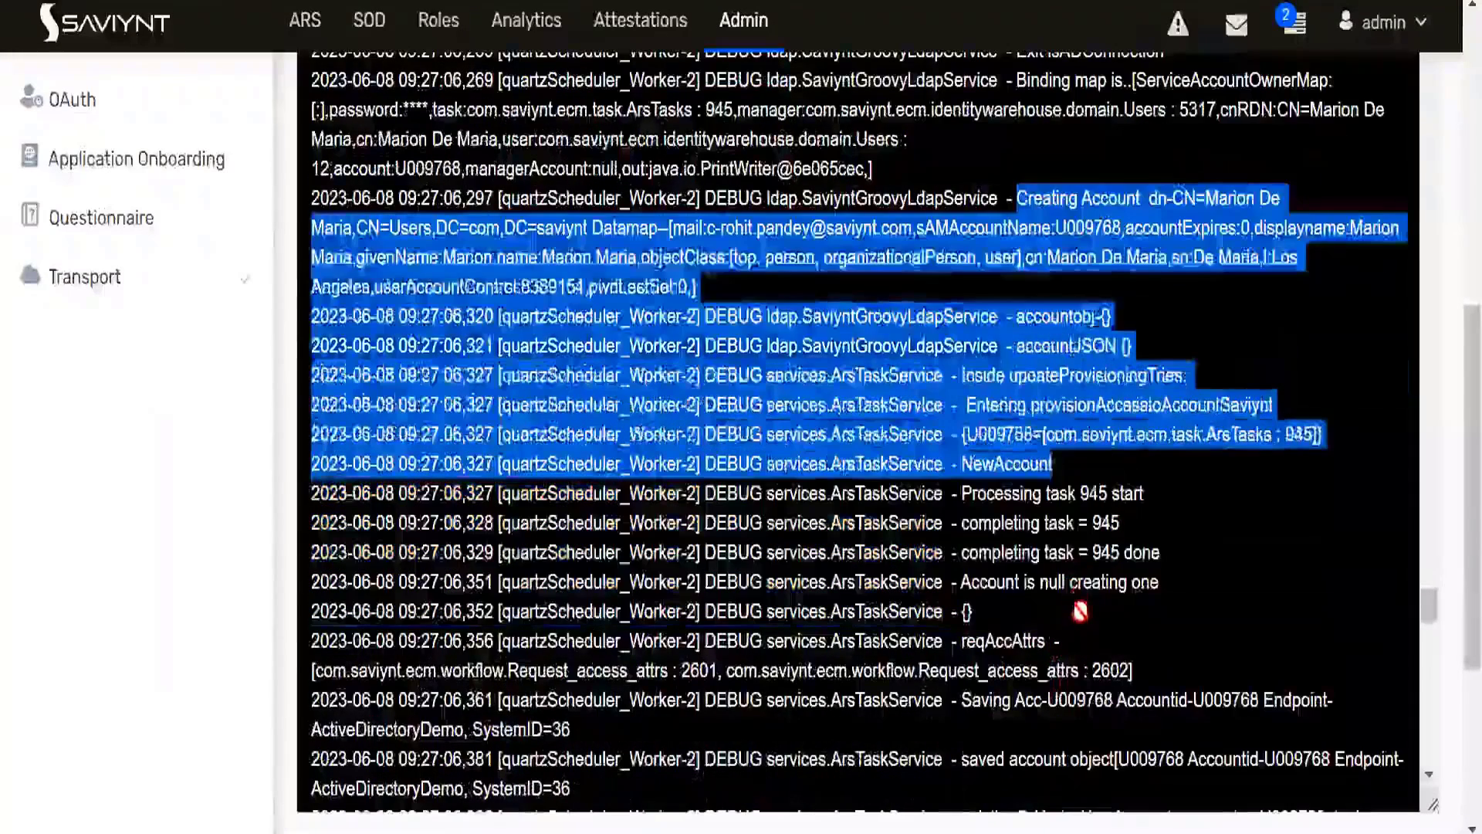
left_click(1081, 680)
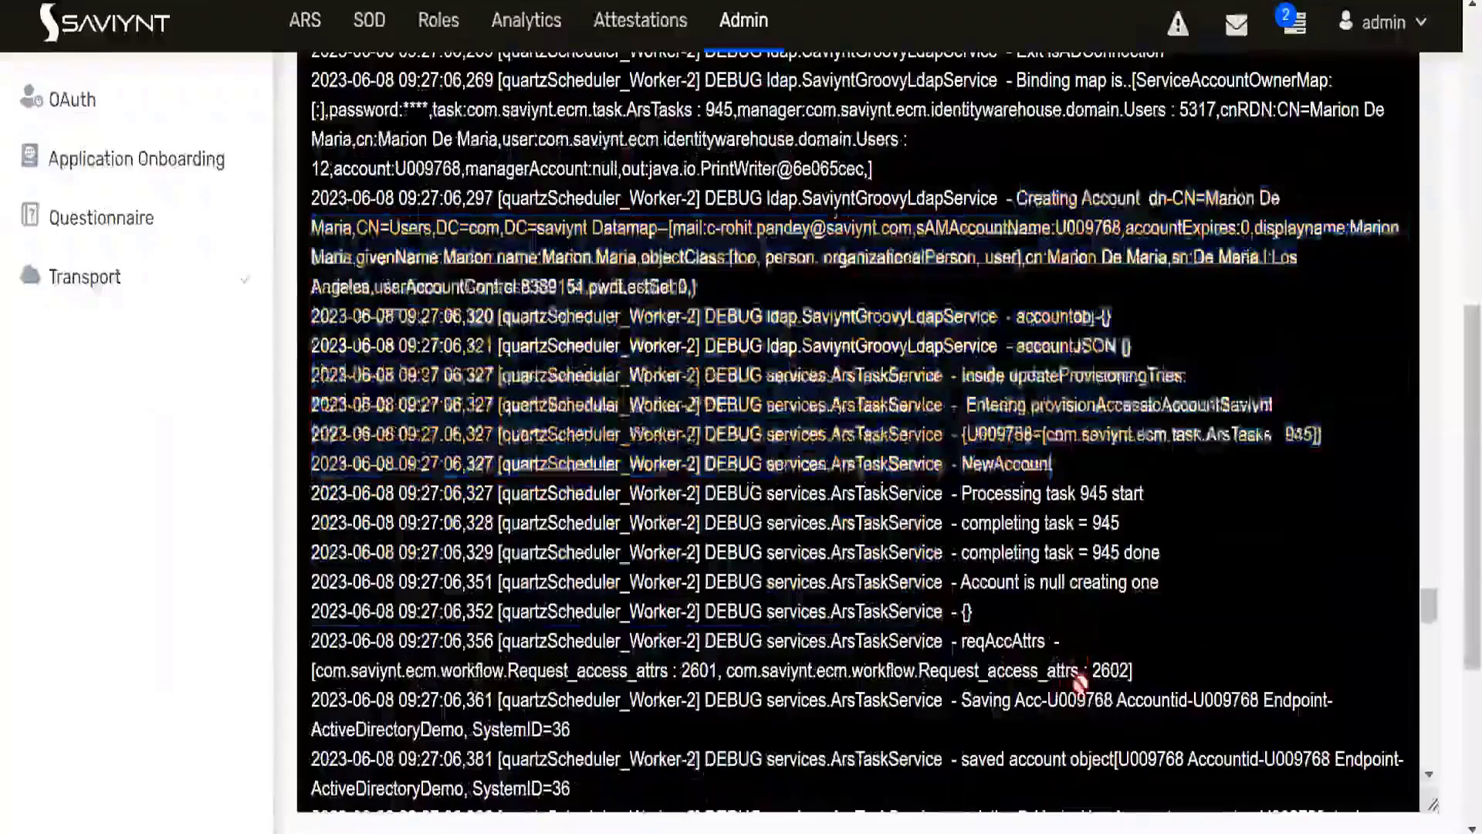
left_click_drag(1072, 581, 1112, 700)
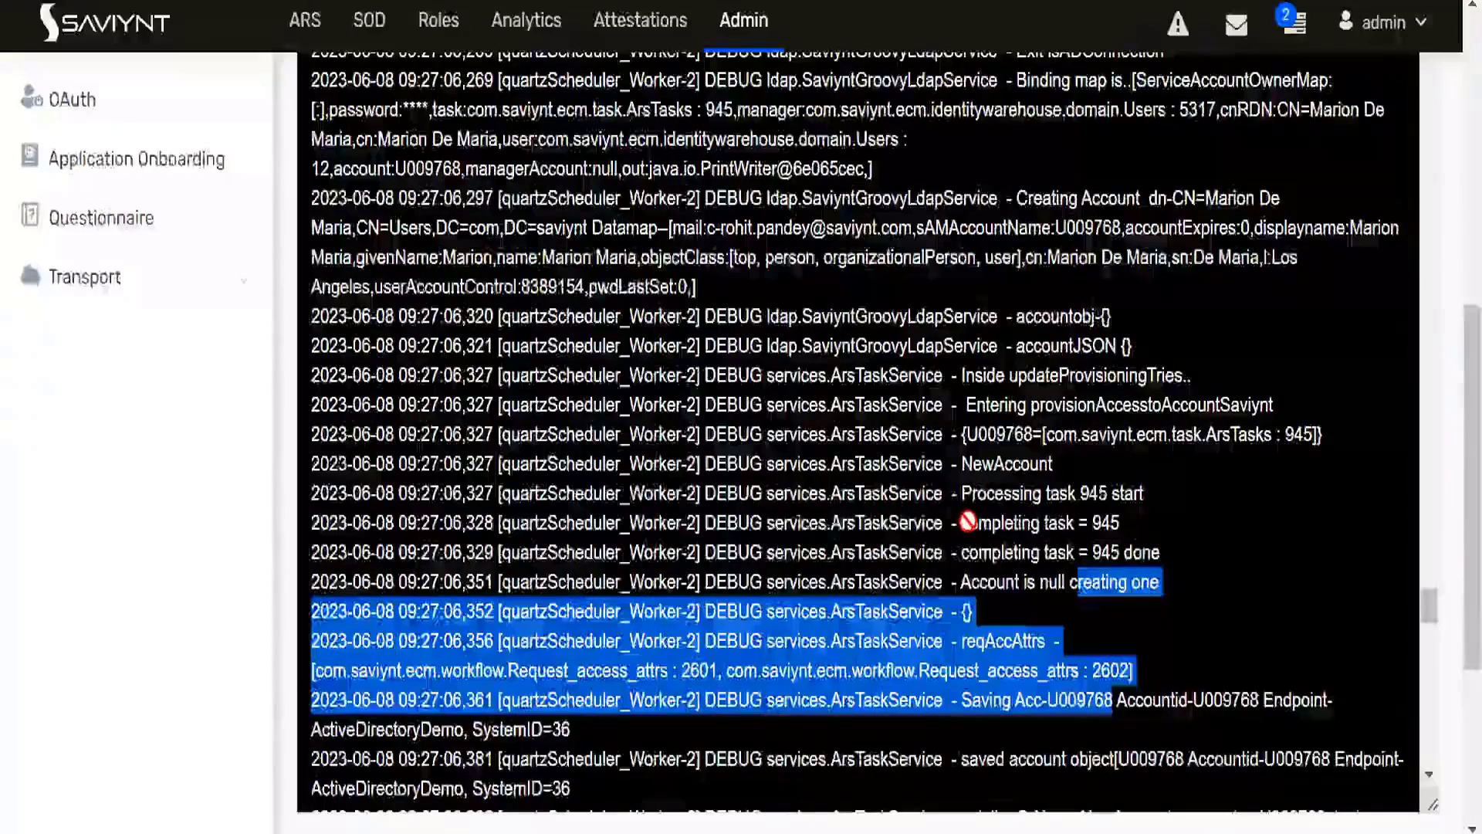
left_click_drag(963, 524, 1128, 525)
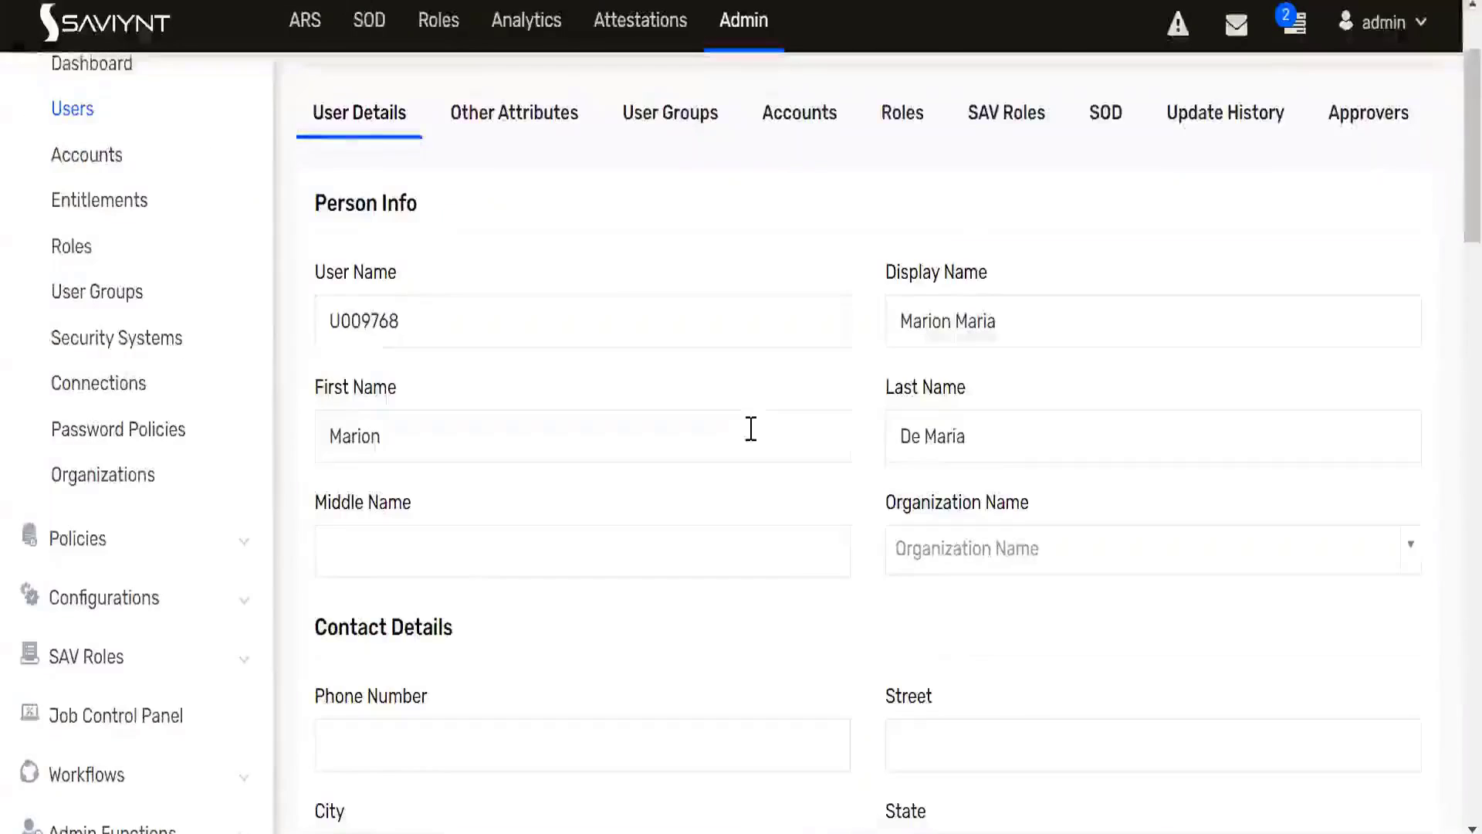
scroll(751, 427, "up", 2)
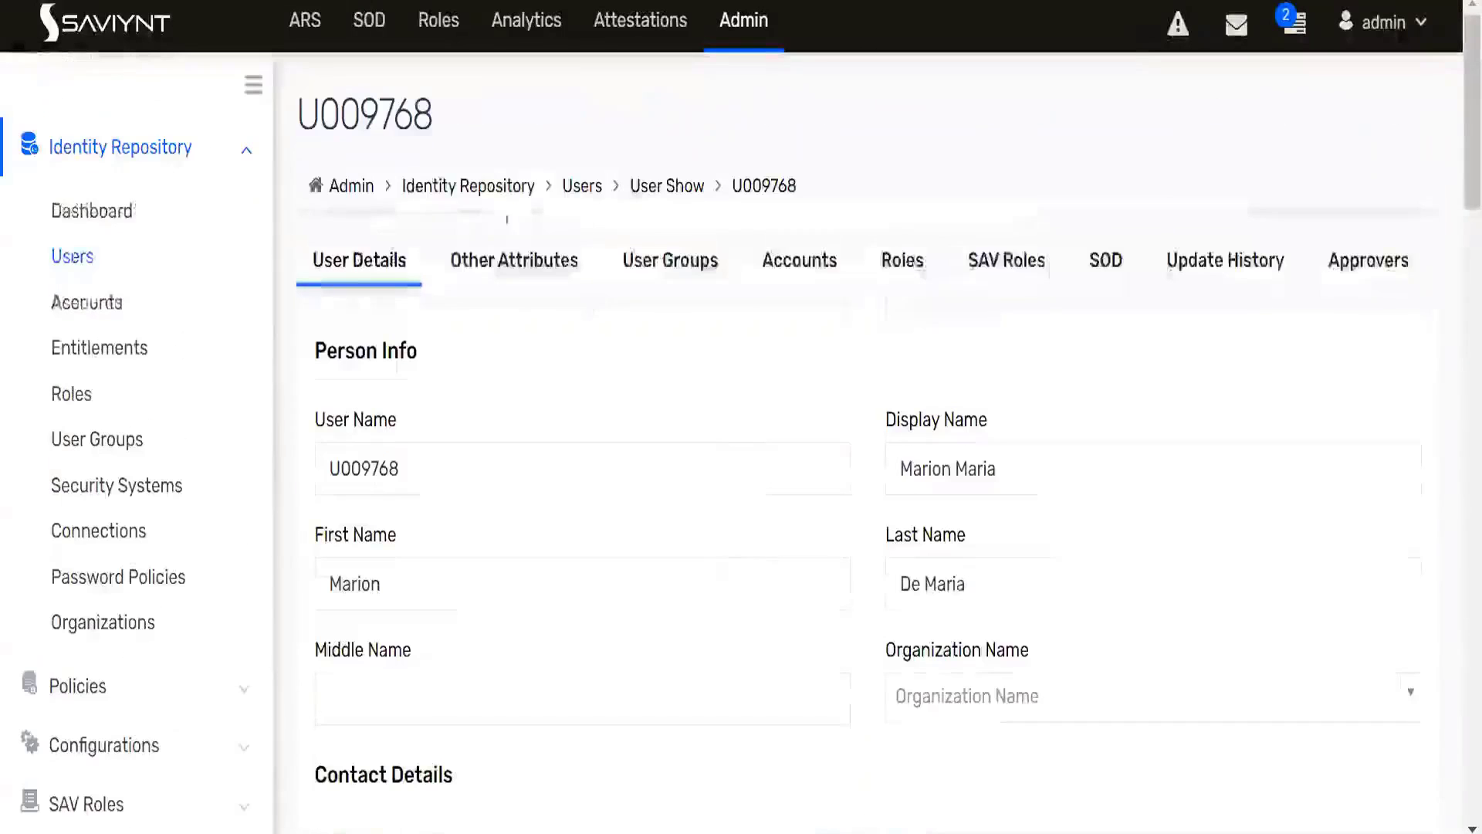
- Open the accounts of the provisioned user's record and check for the ActiveDirectoryDemo account
double_click(374, 116)
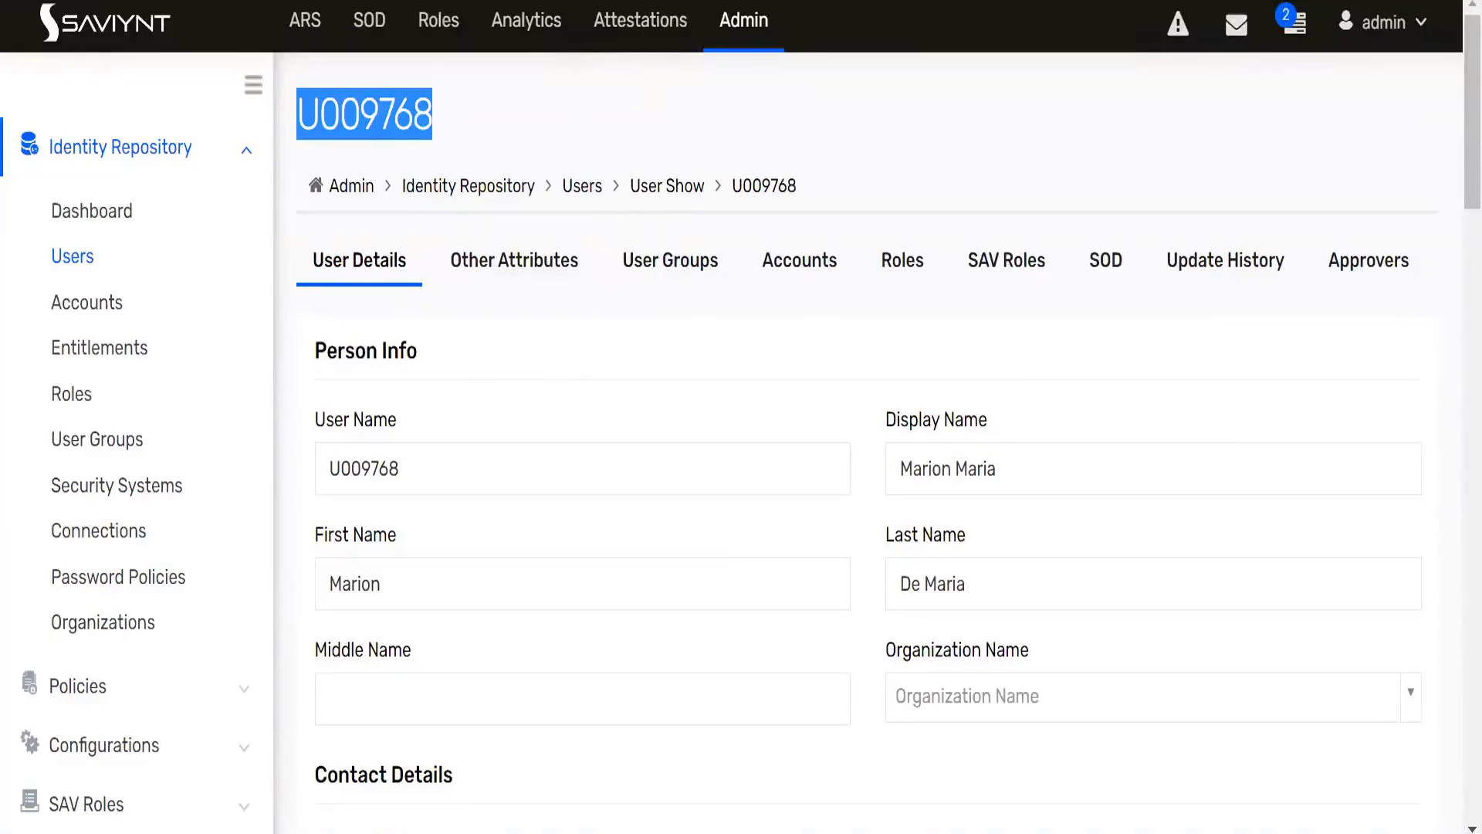
left_click(797, 274)
scroll(659, 417, "down", 2)
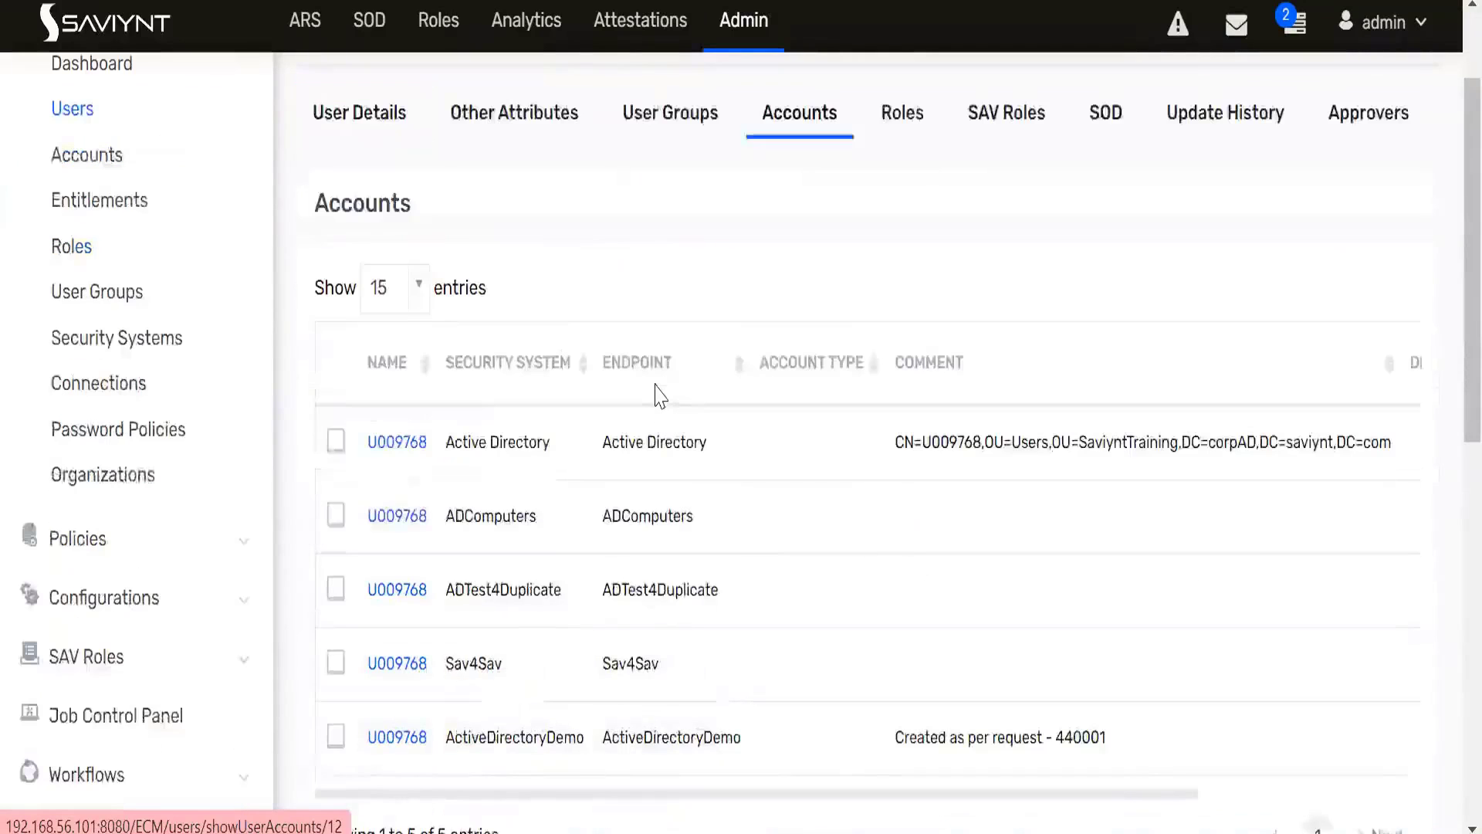
scroll(659, 394, "down", 4)
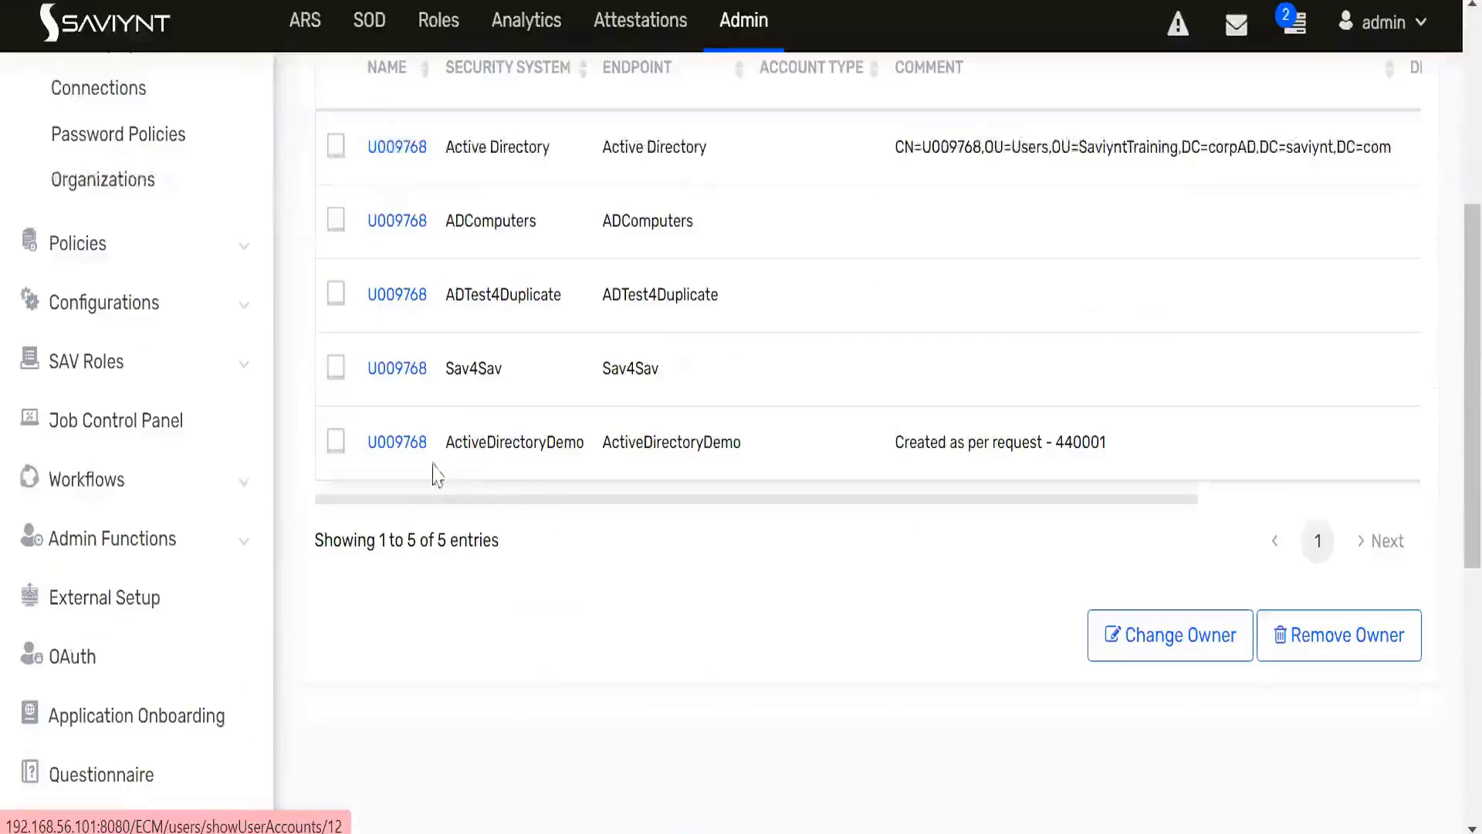
left_click_drag(421, 455, 364, 445)
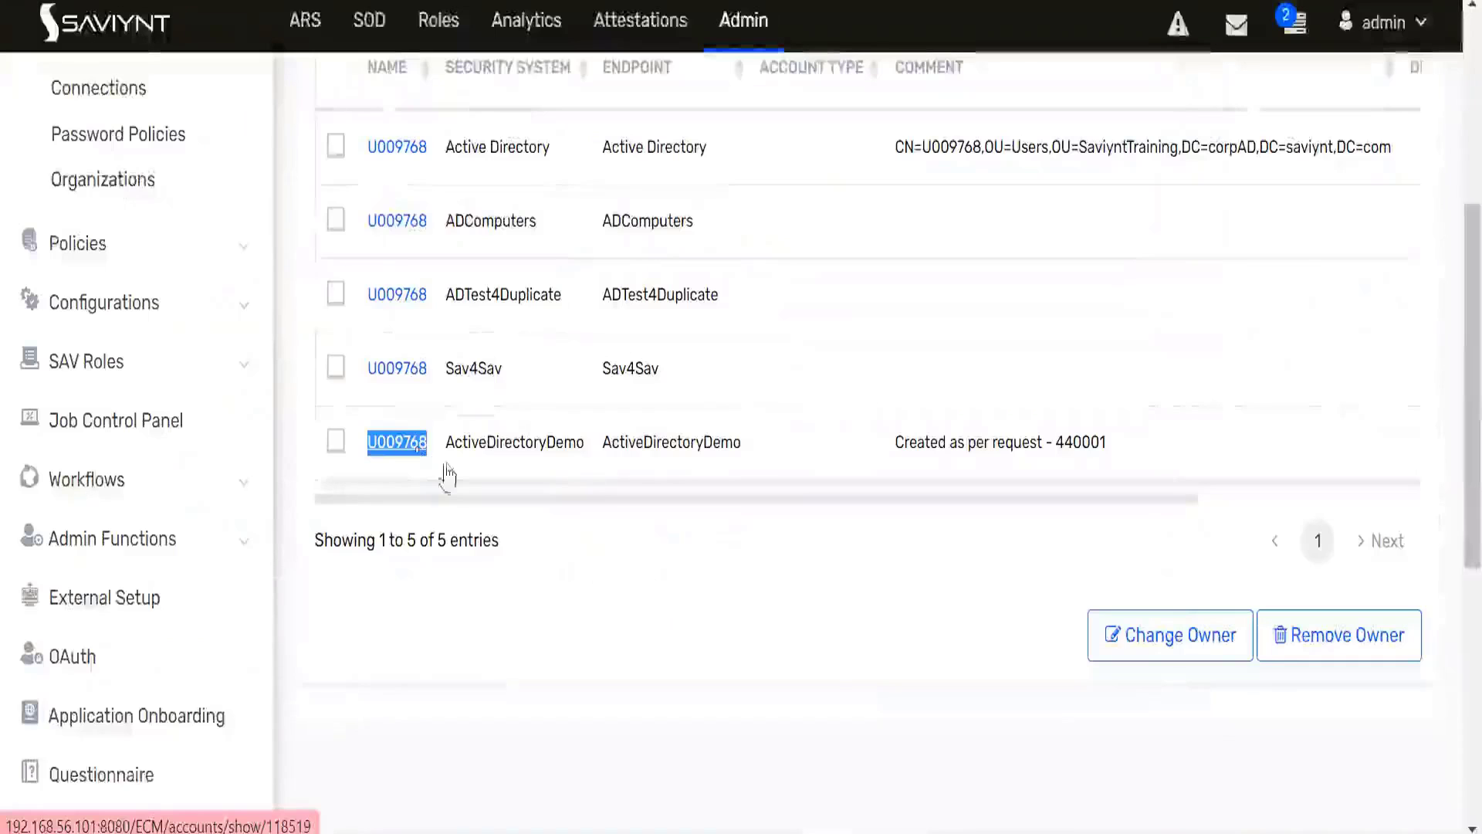
scroll(459, 482, "up", 2)
left_click(433, 605)
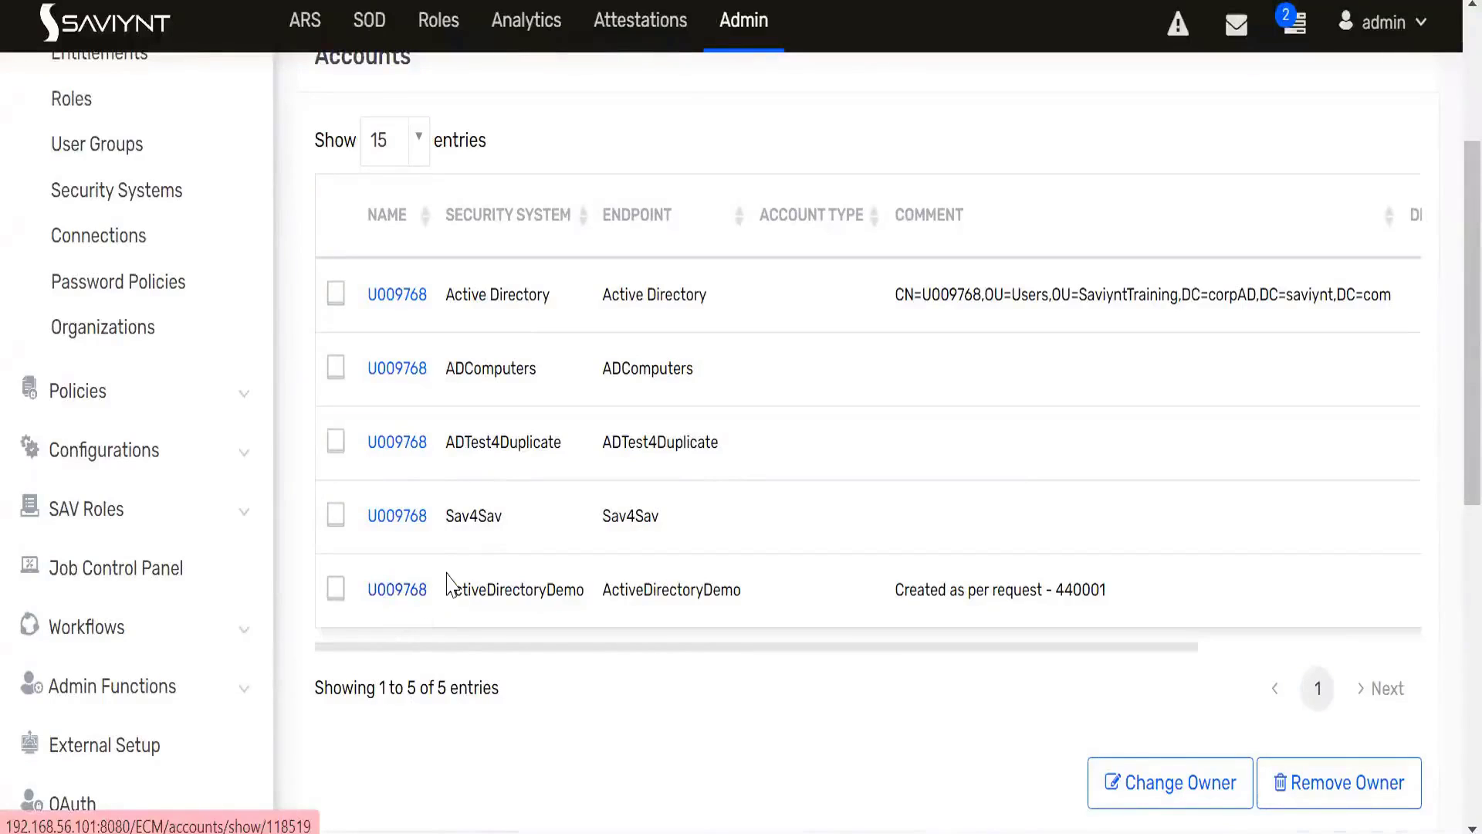
scroll(448, 583, "up", 2)
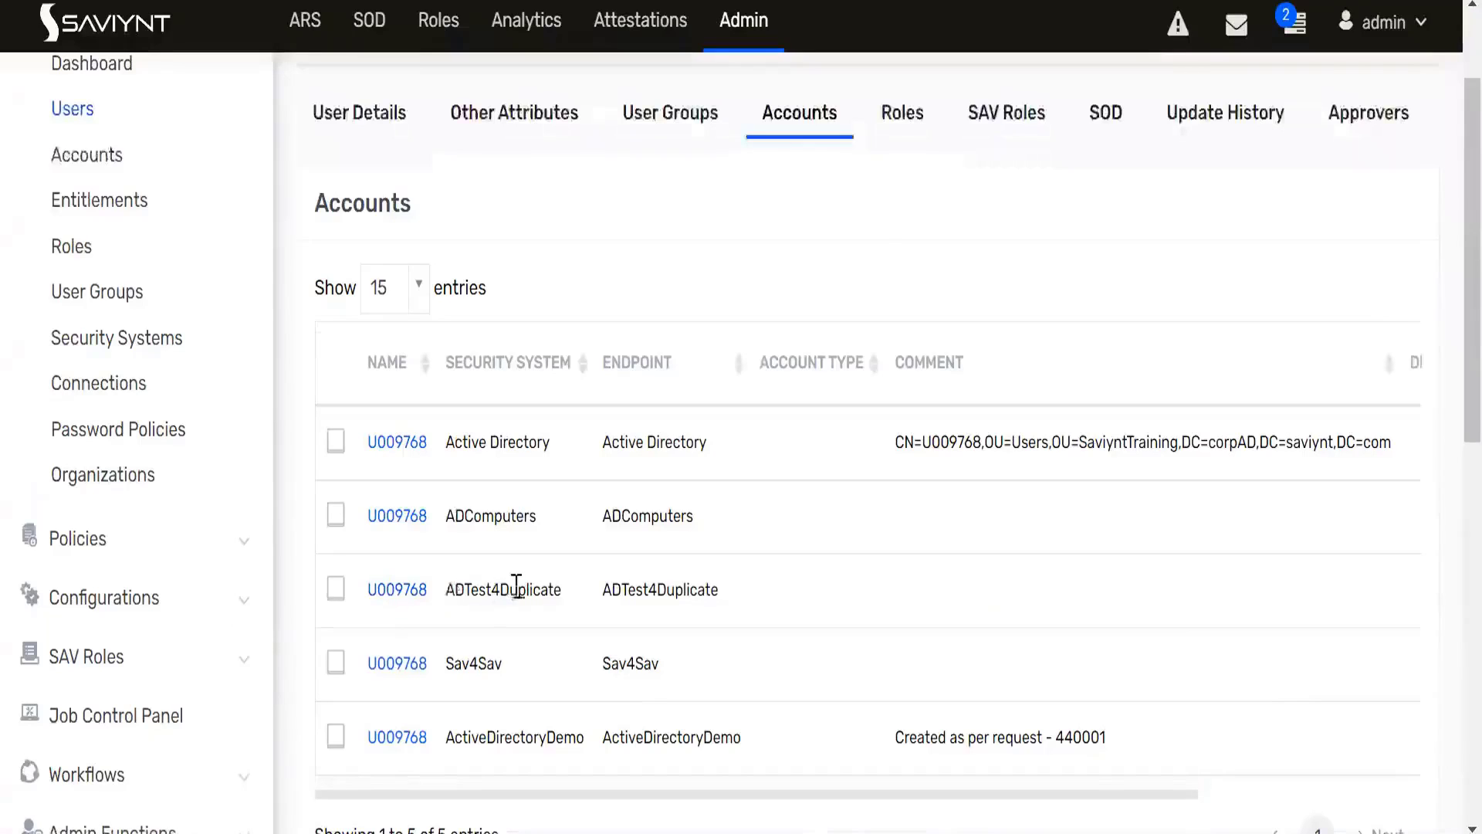
scroll(522, 587, "up", 2)
scroll(463, 610, "down", 4)
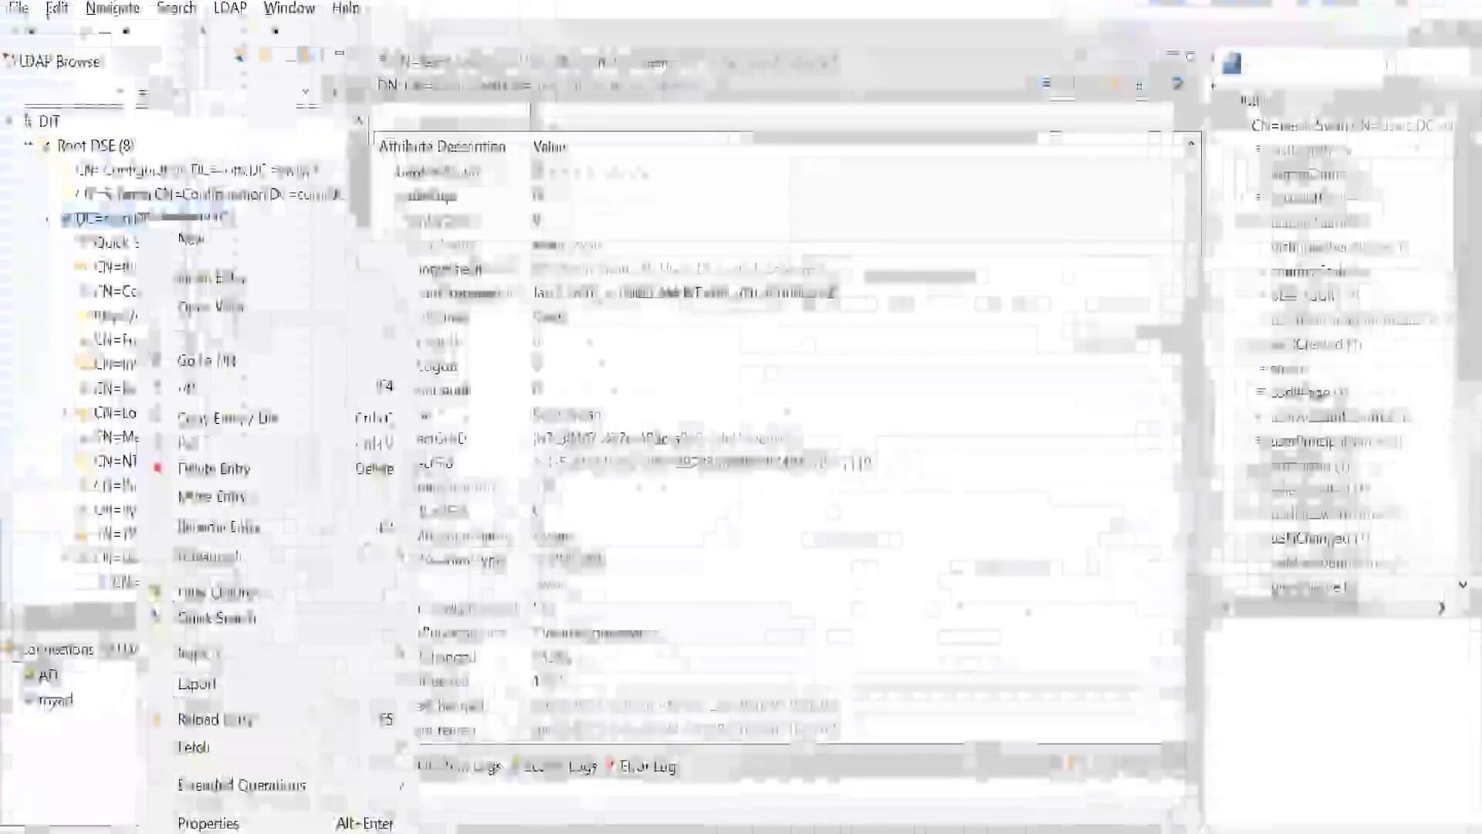
- Switch to the LDAP browser, reload the DC=com,DC=saviynt entry, and look for the provisioned user's entry under CN=Users
left_click(199, 720)
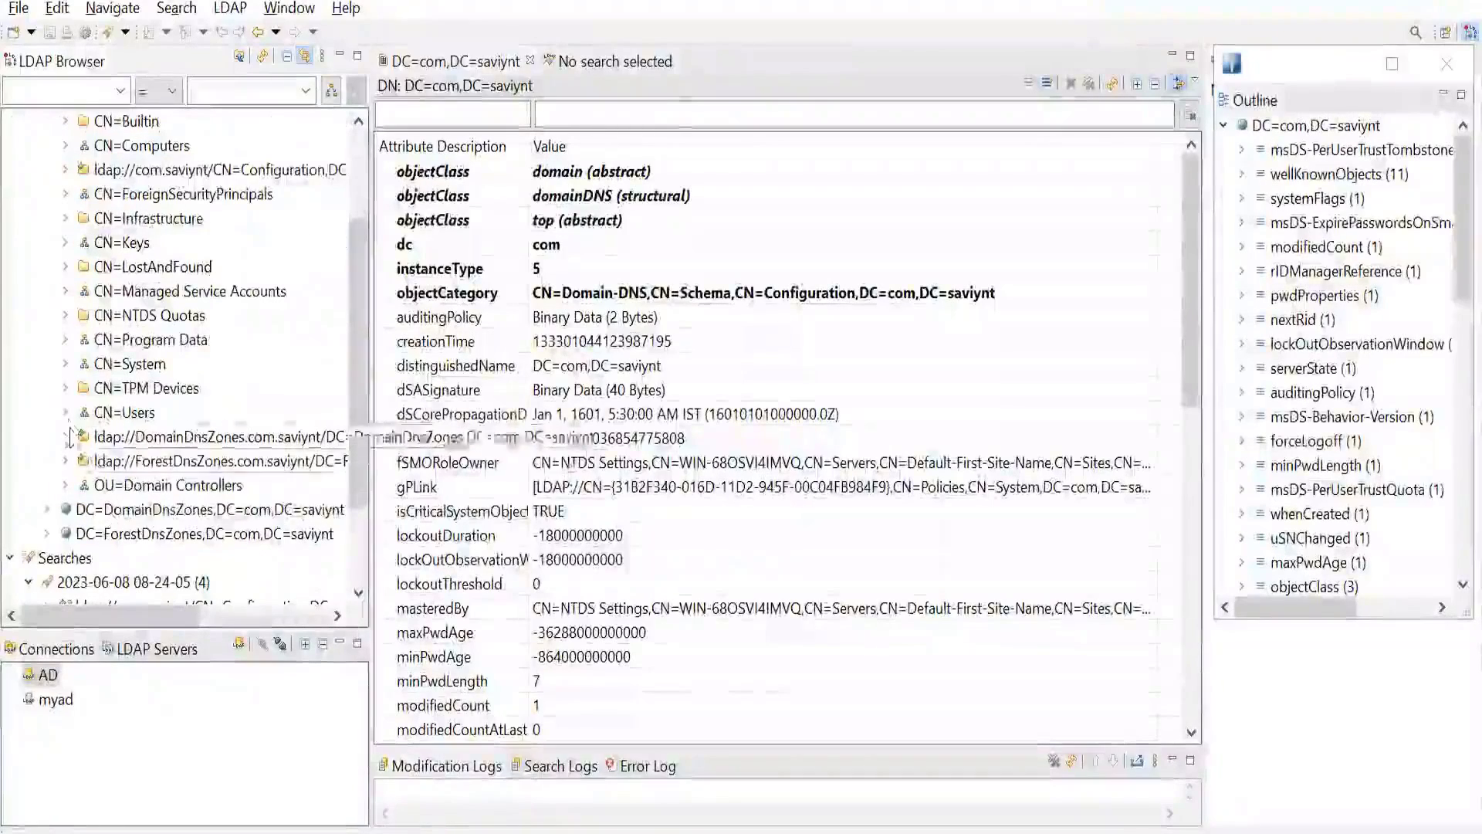
left_click(65, 413)
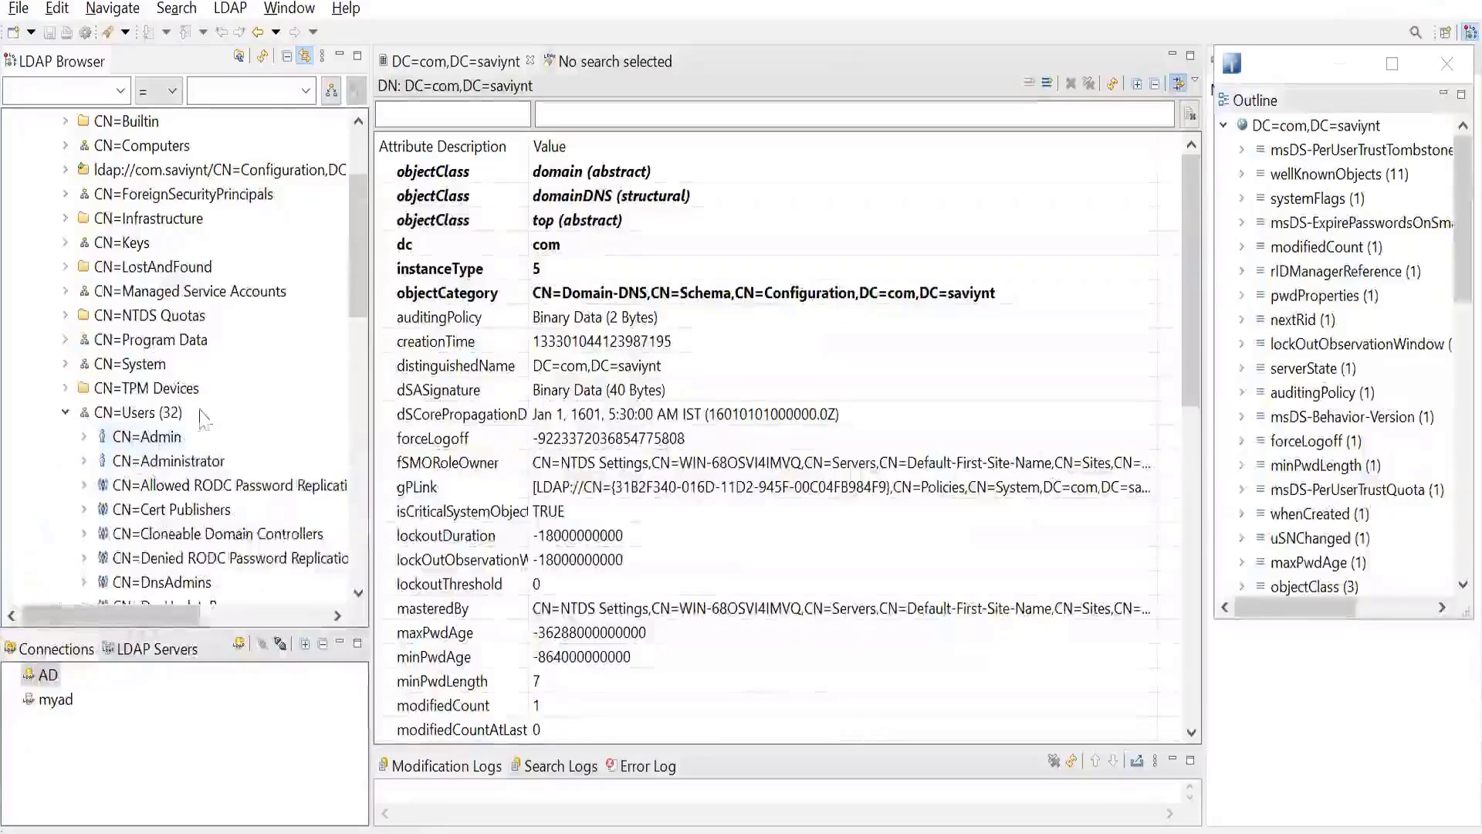
scroll(235, 447, "down", 5)
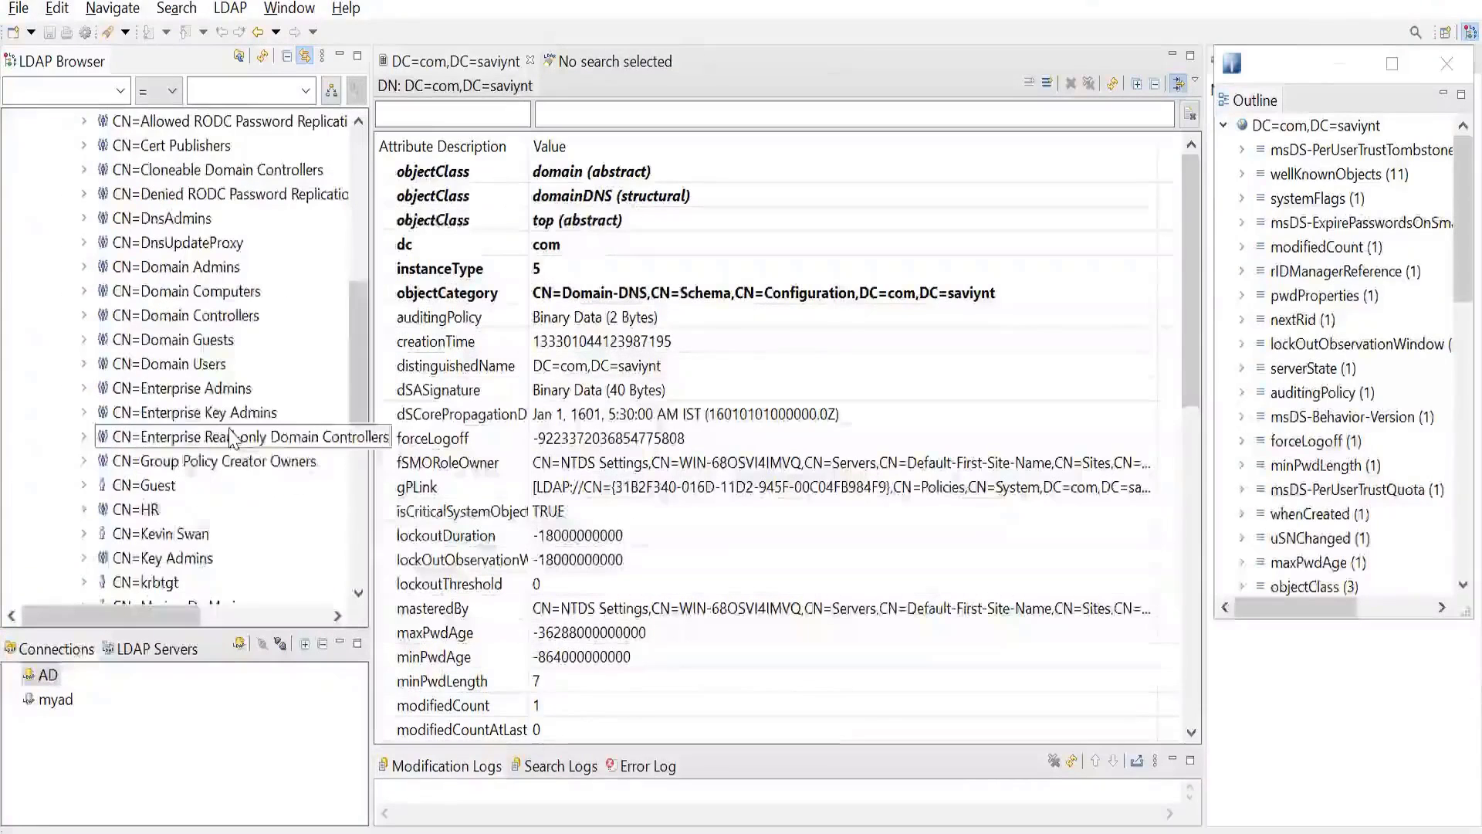
scroll(234, 439, "up", 2)
scroll(234, 439, "down", 2)
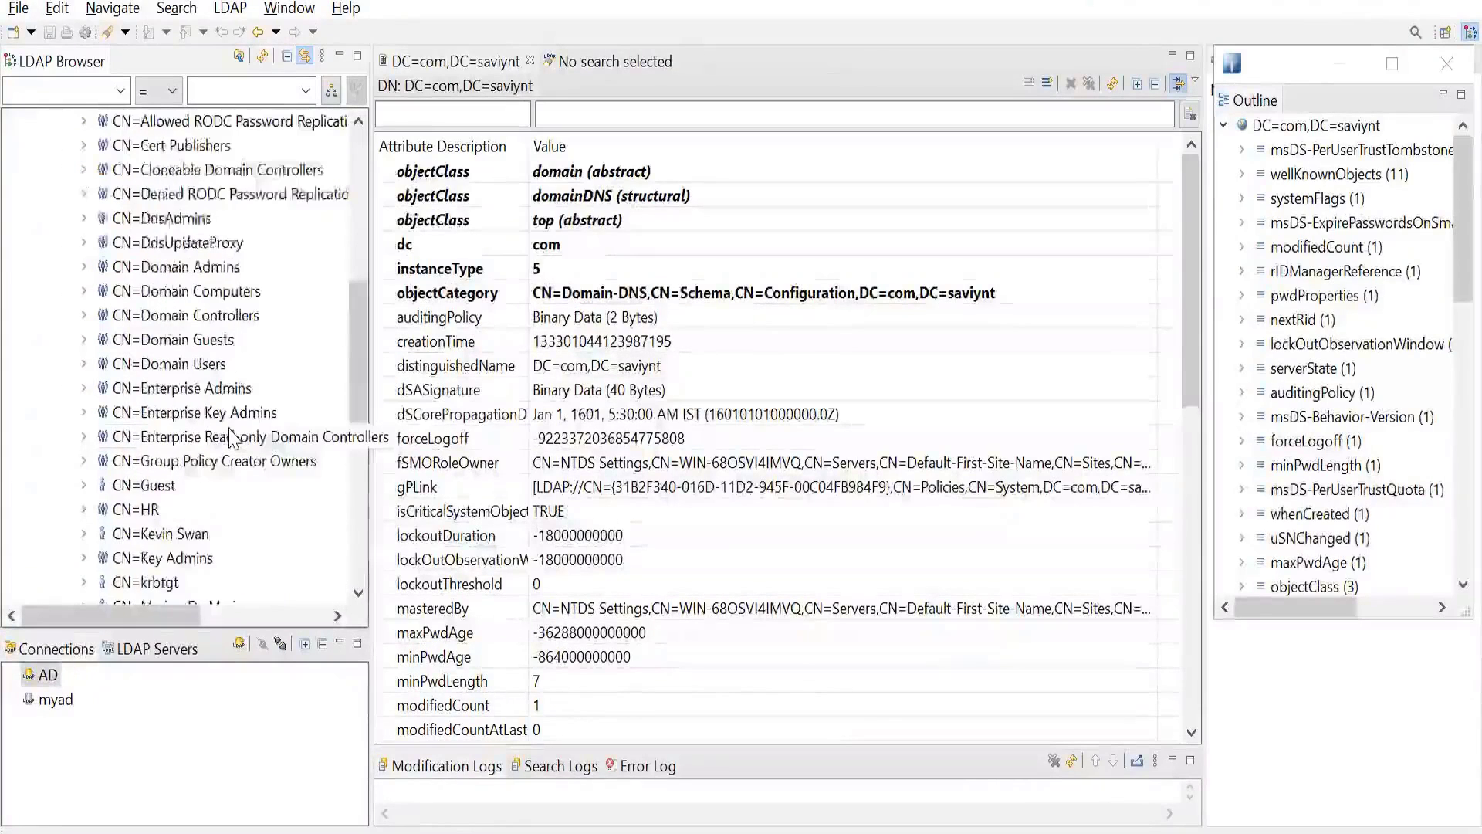
scroll(234, 438, "down", 2)
scroll(234, 439, "down", 2)
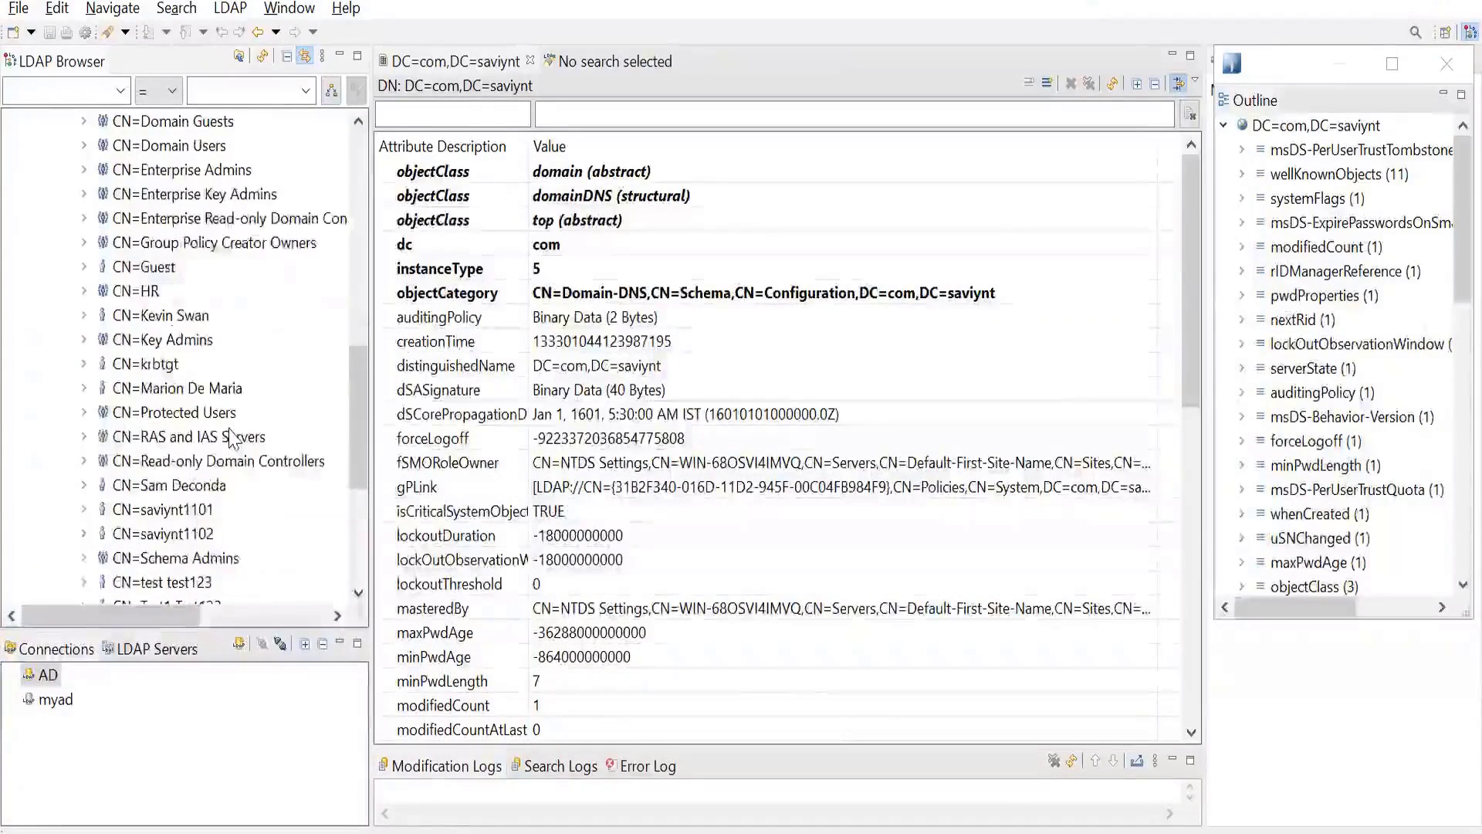
scroll(234, 439, "down", 1)
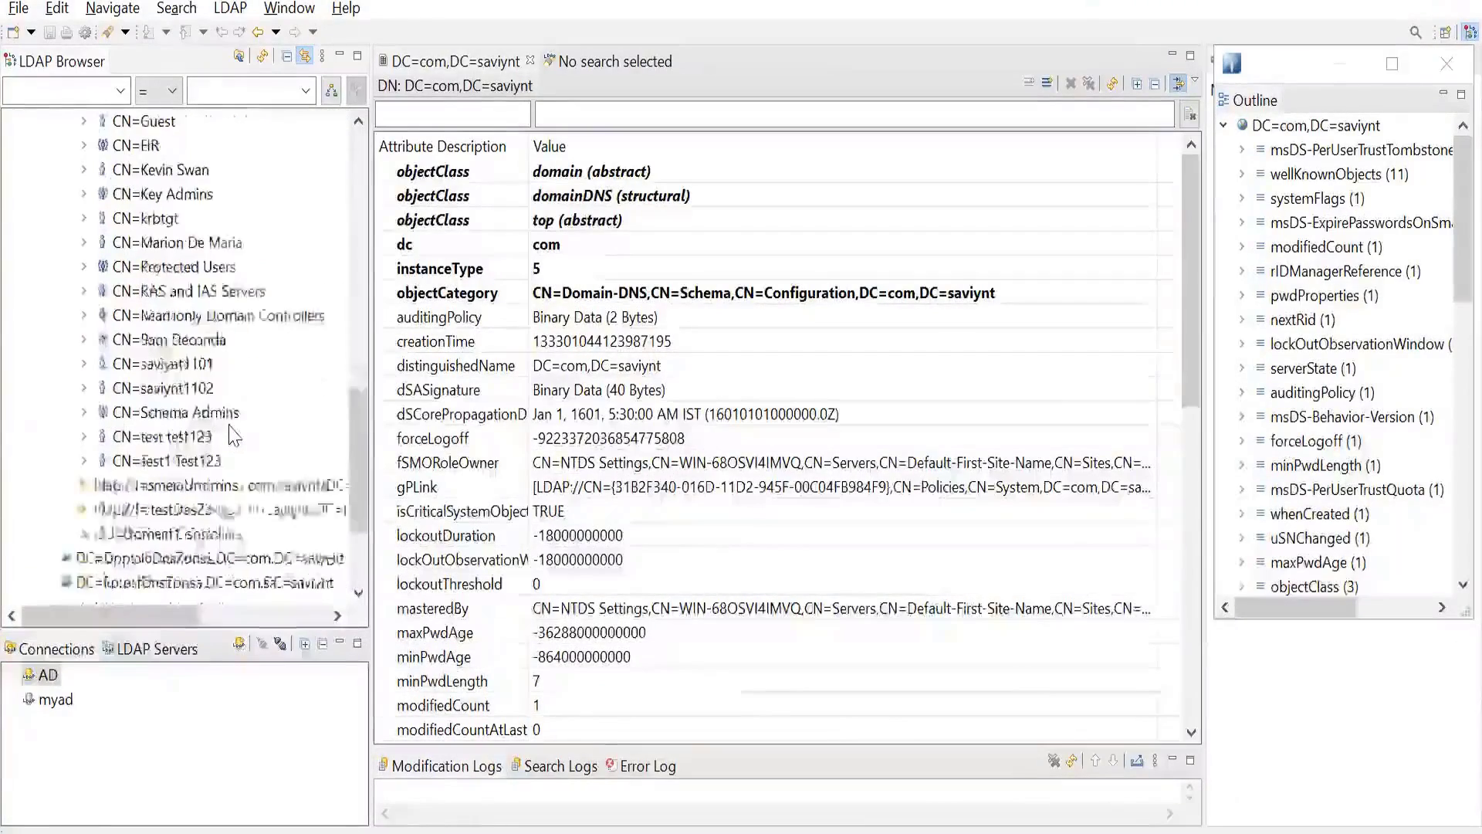
scroll(234, 438, "up", 2)
scroll(234, 436, "up", 3)
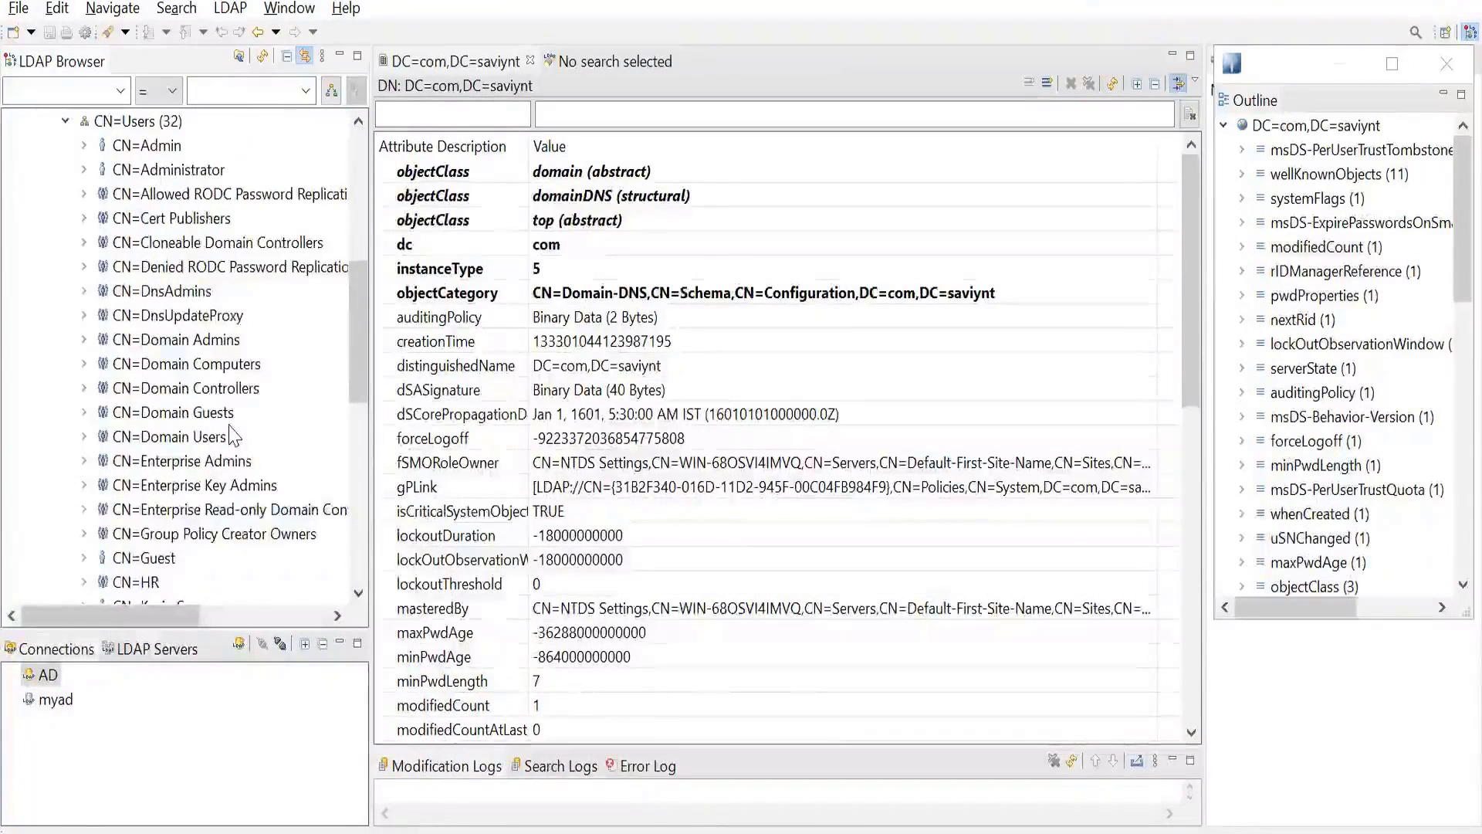
scroll(234, 436, "down", 4)
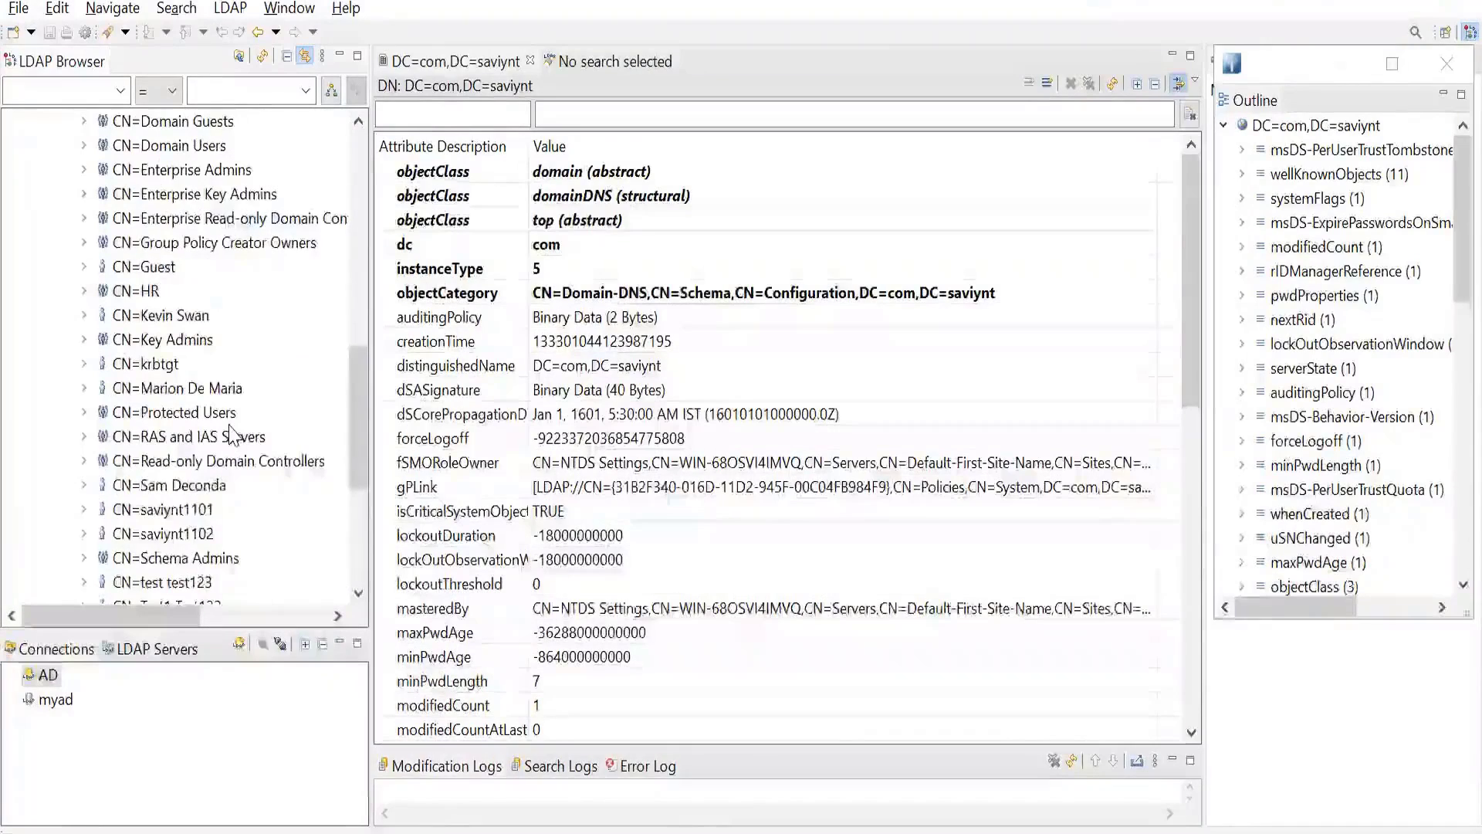
scroll(234, 436, "down", 3)
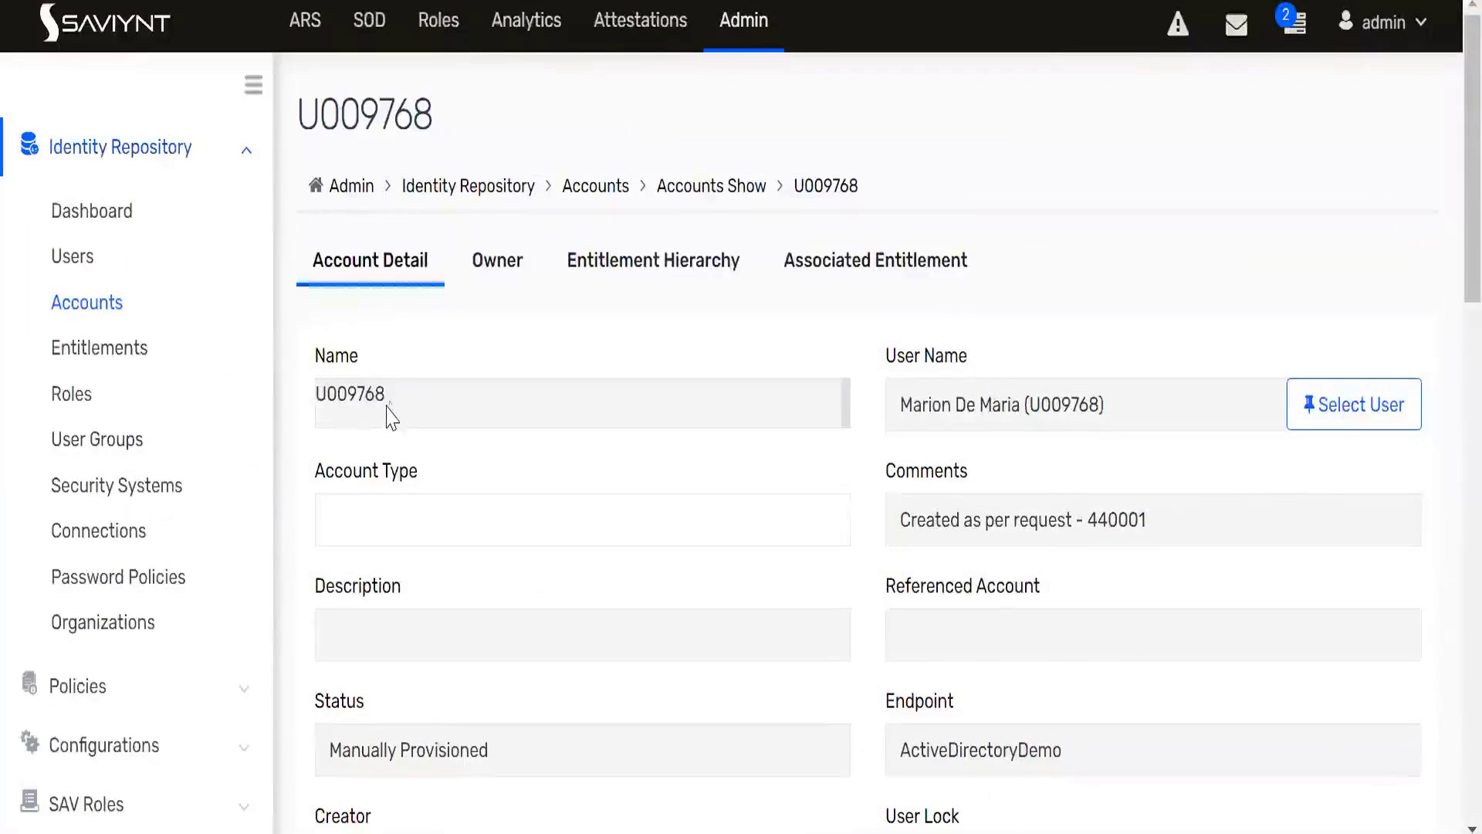
- Examine the new ActiveDirectoryDemo account's details and compare its name with the User Name in the user's record
left_click_drag(383, 405, 317, 404)
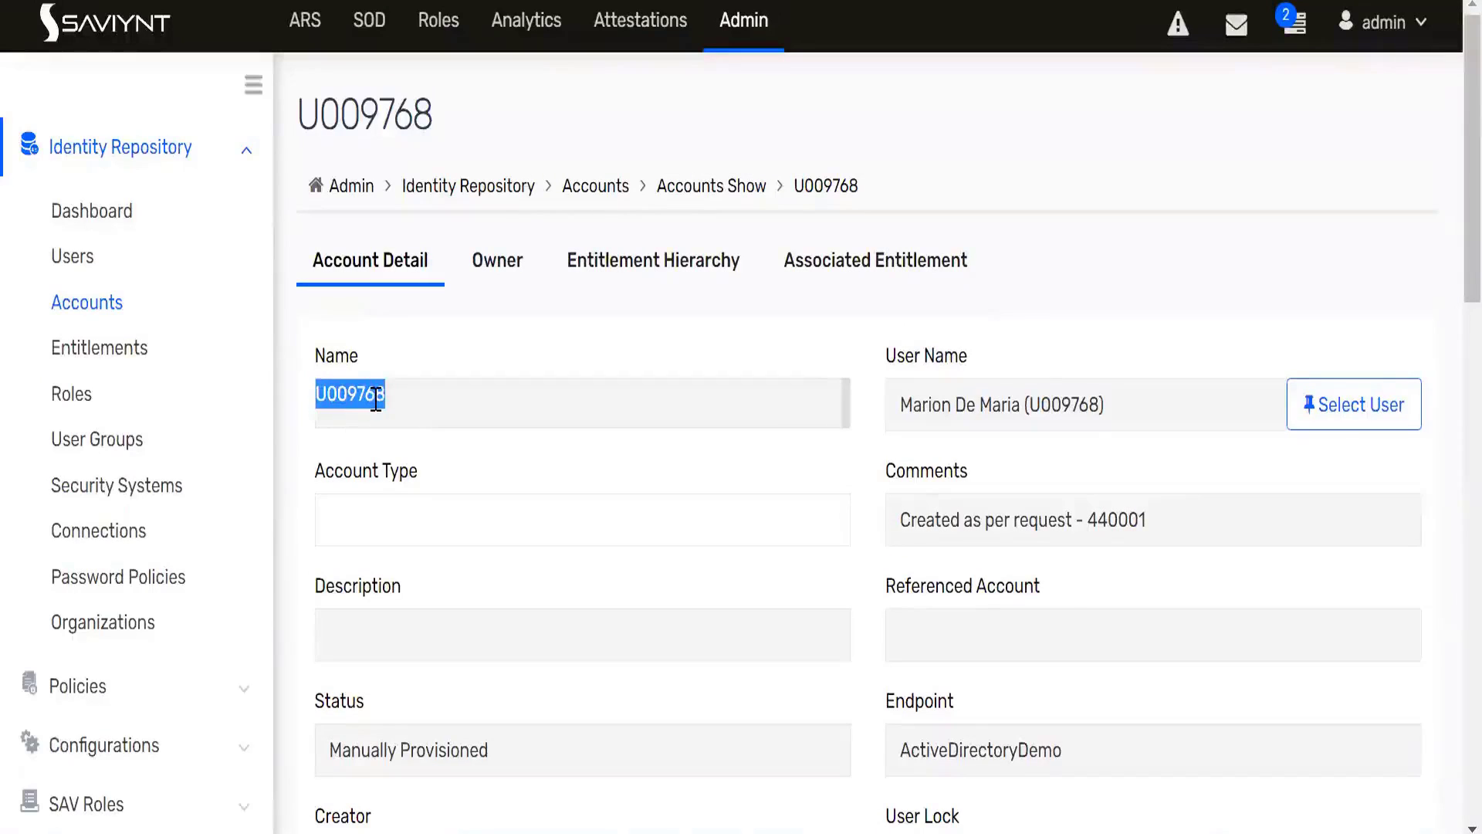
scroll(641, 448, "down", 5)
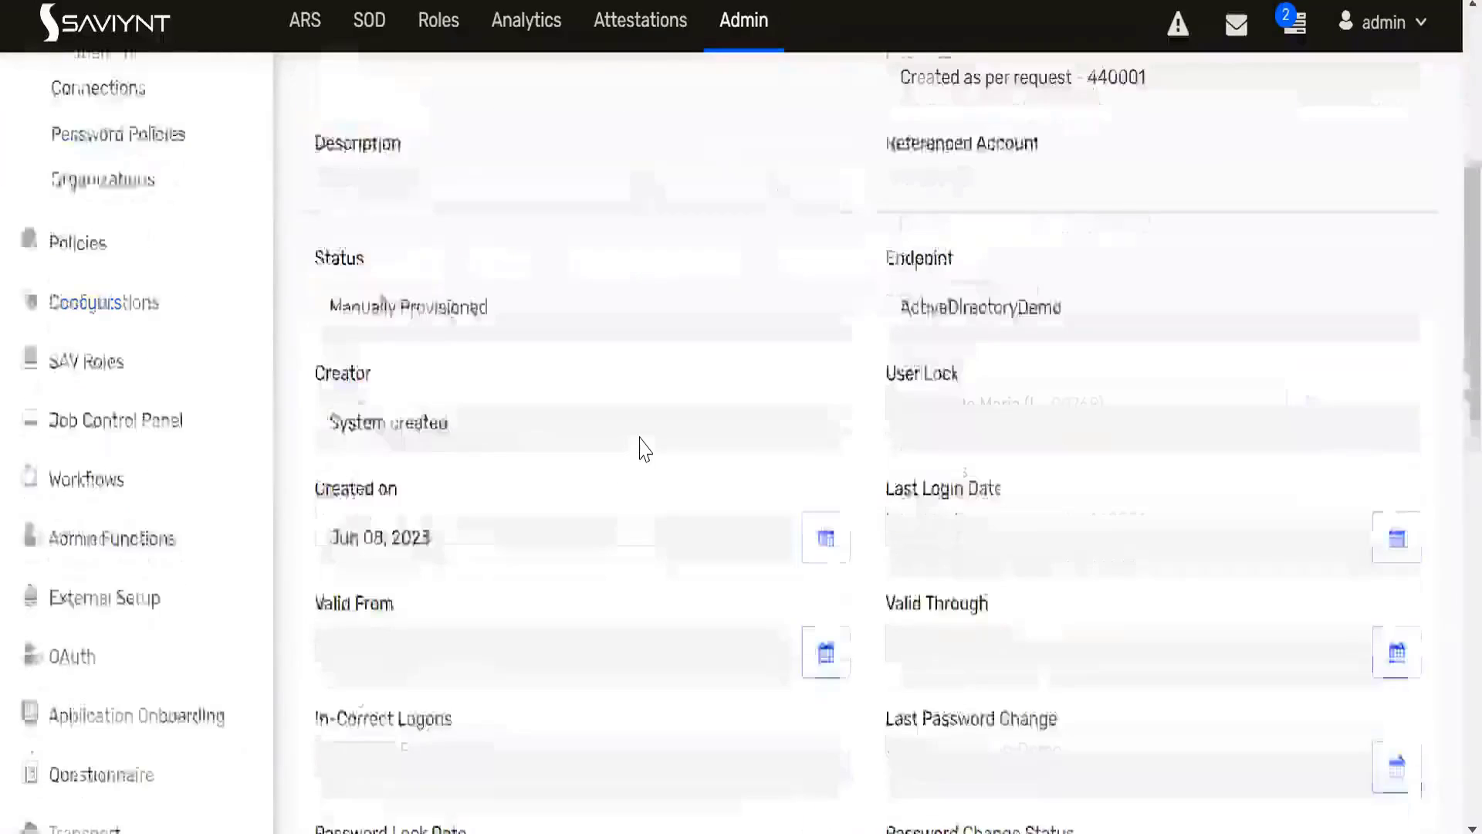
scroll(638, 446, "down", 5)
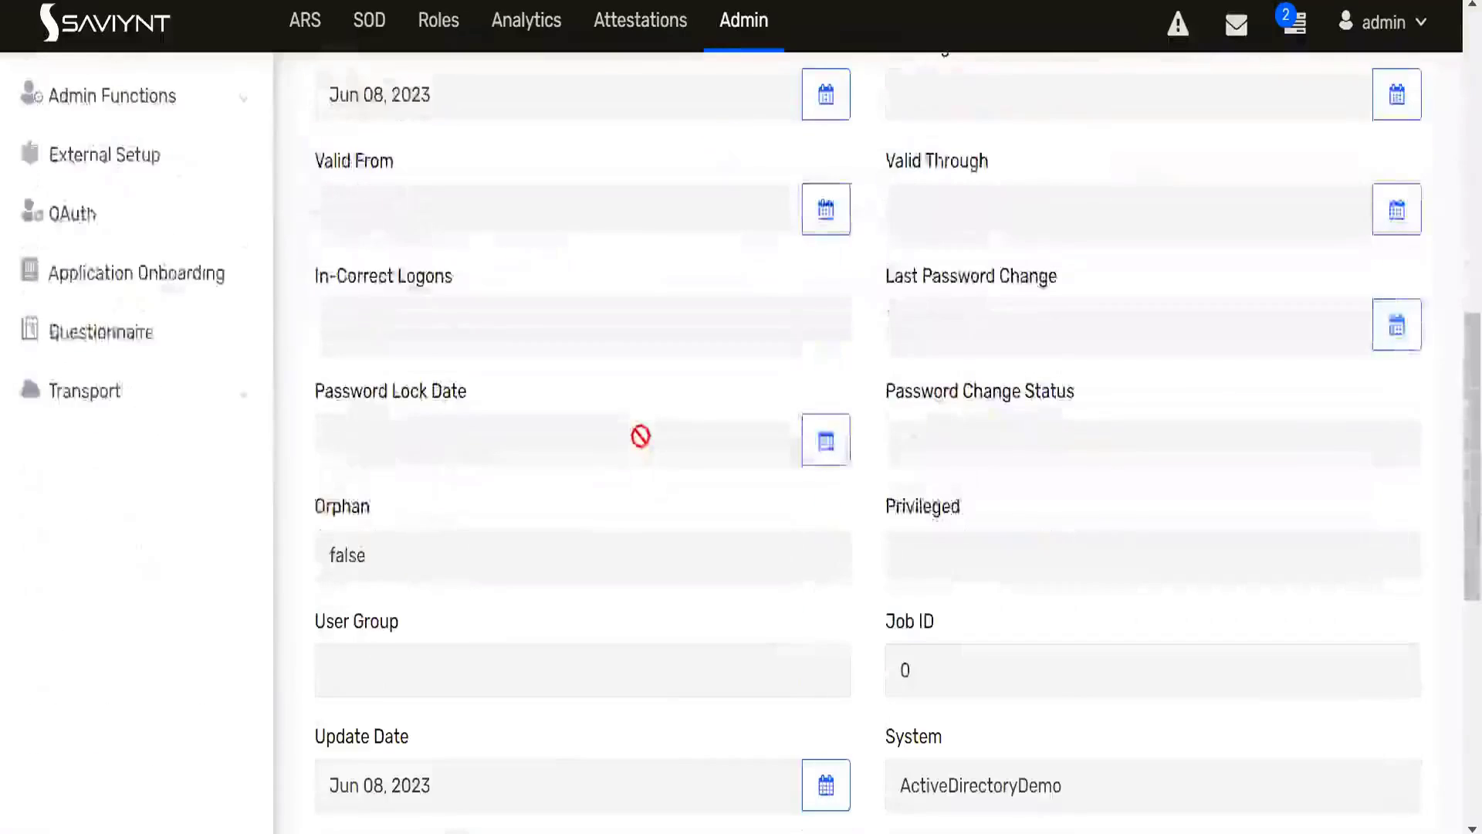
scroll(639, 433, "up", 10)
scroll(641, 436, "up", 2)
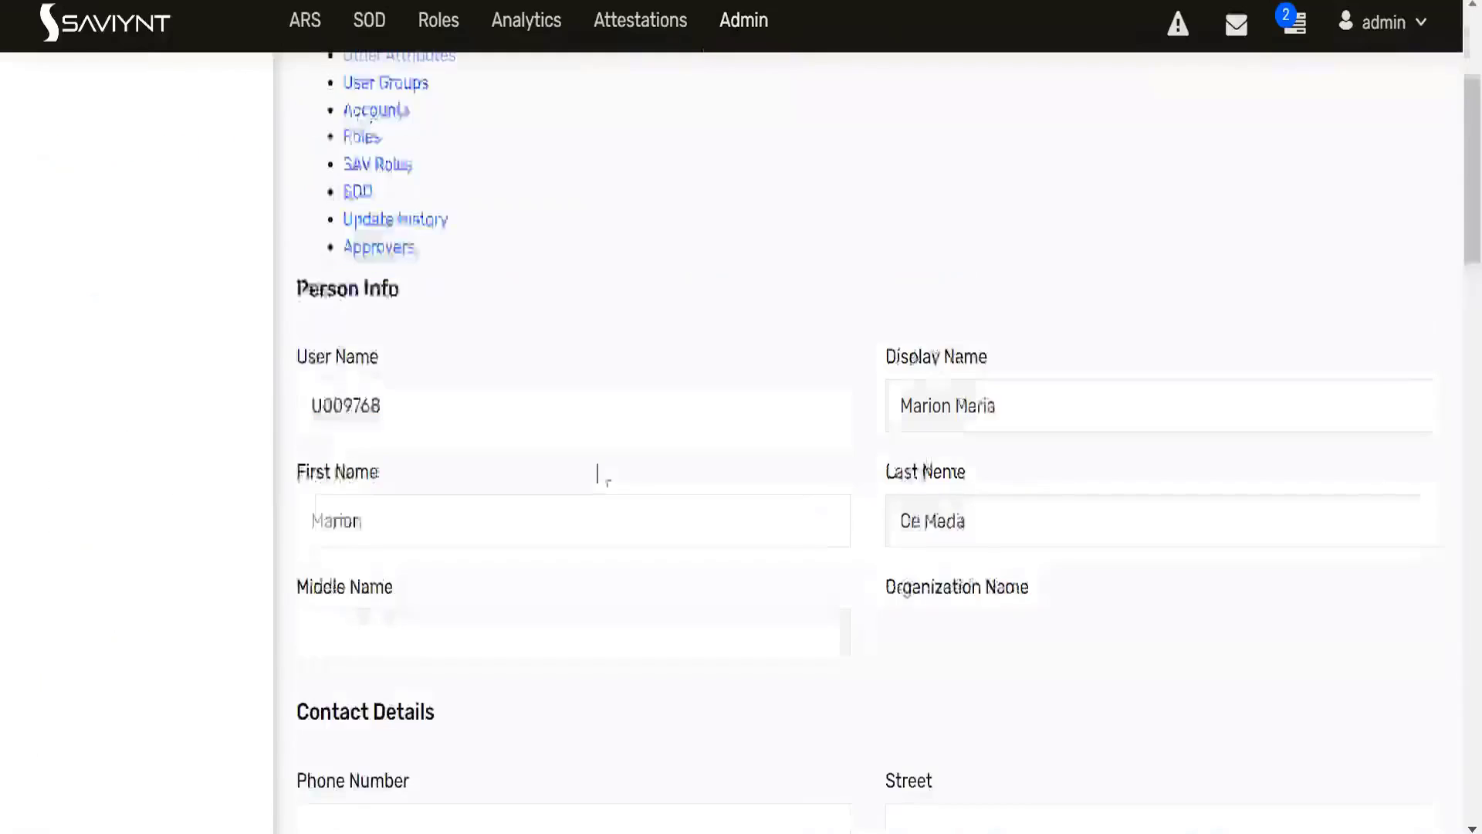
left_click_drag(387, 593, 318, 606)
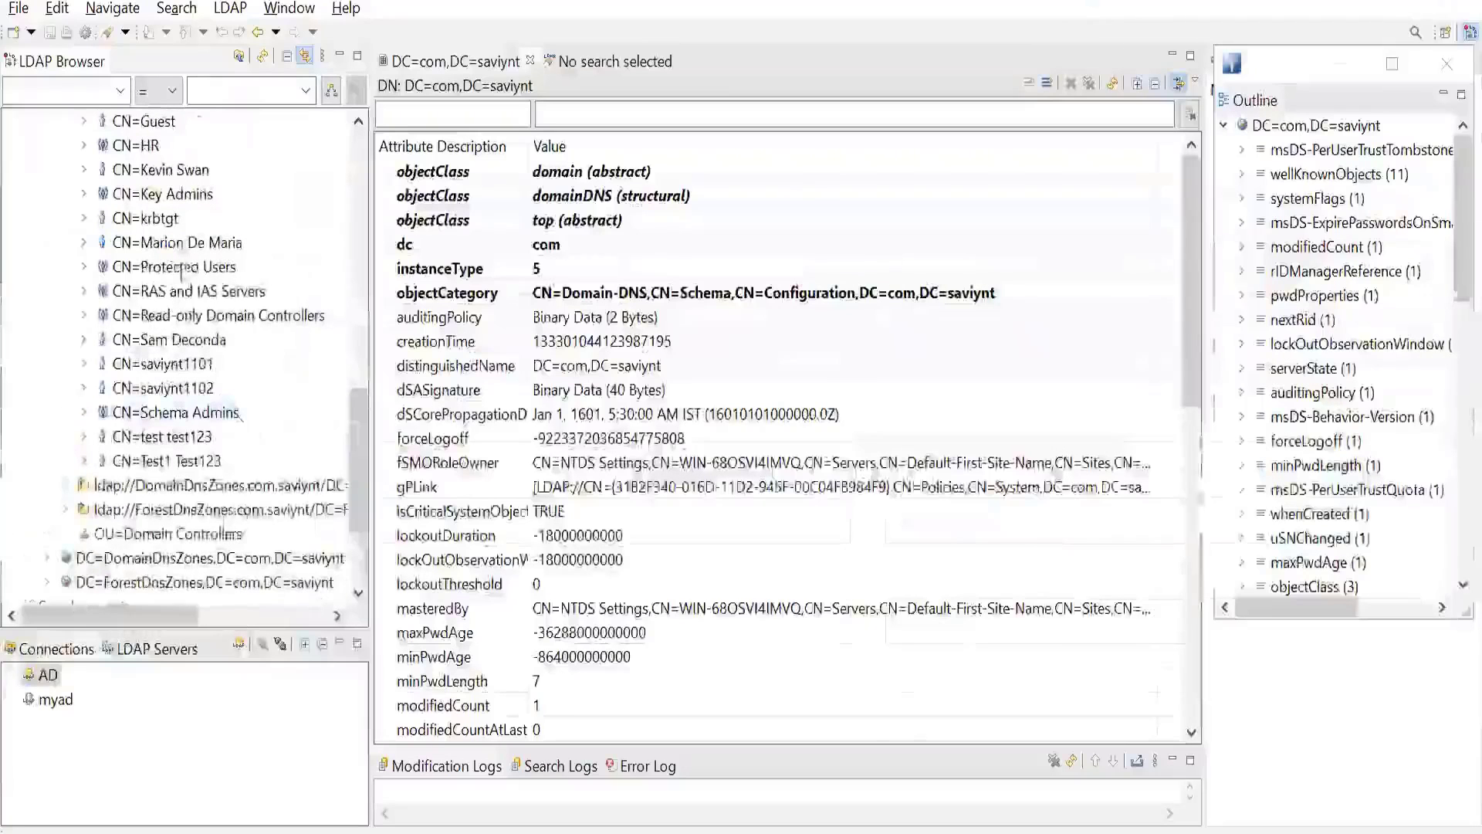
- In the LDAP browser, review the attributes of the provisioned user's entry under CN=Users, and view the CN=saviynt1102 entry
left_click(186, 245)
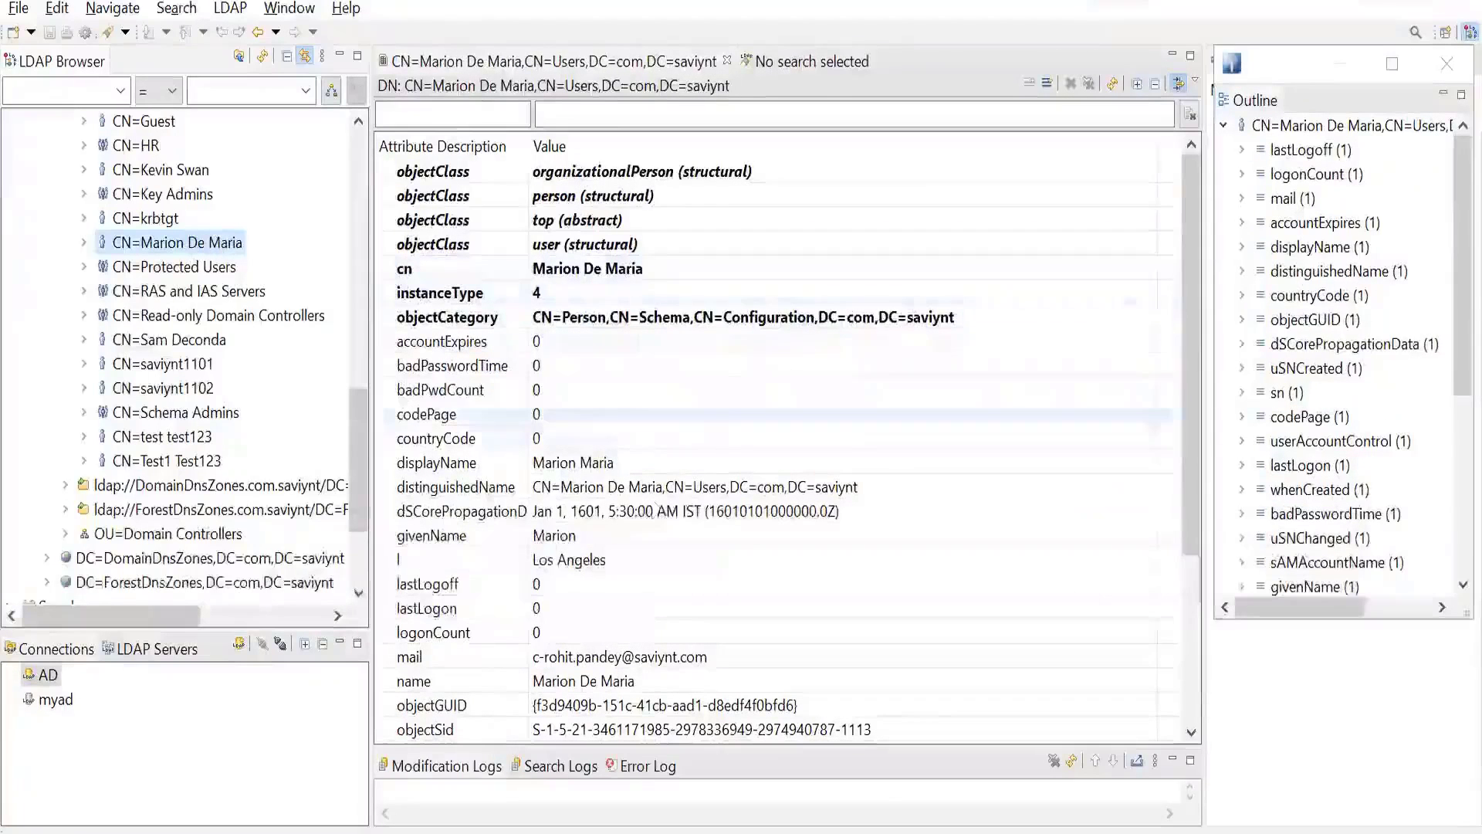
scroll(631, 457, "down", 2)
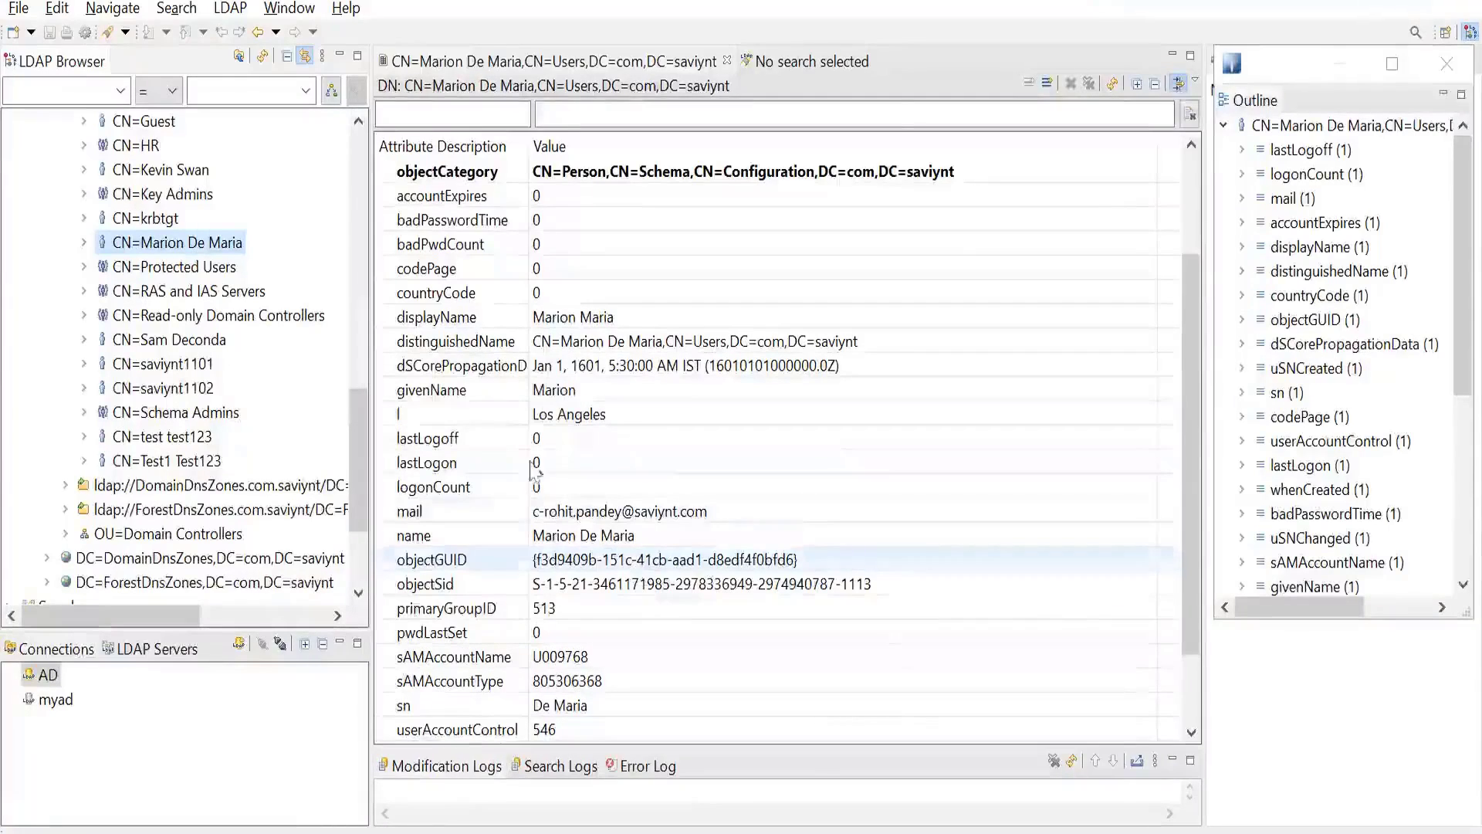
left_click(184, 386)
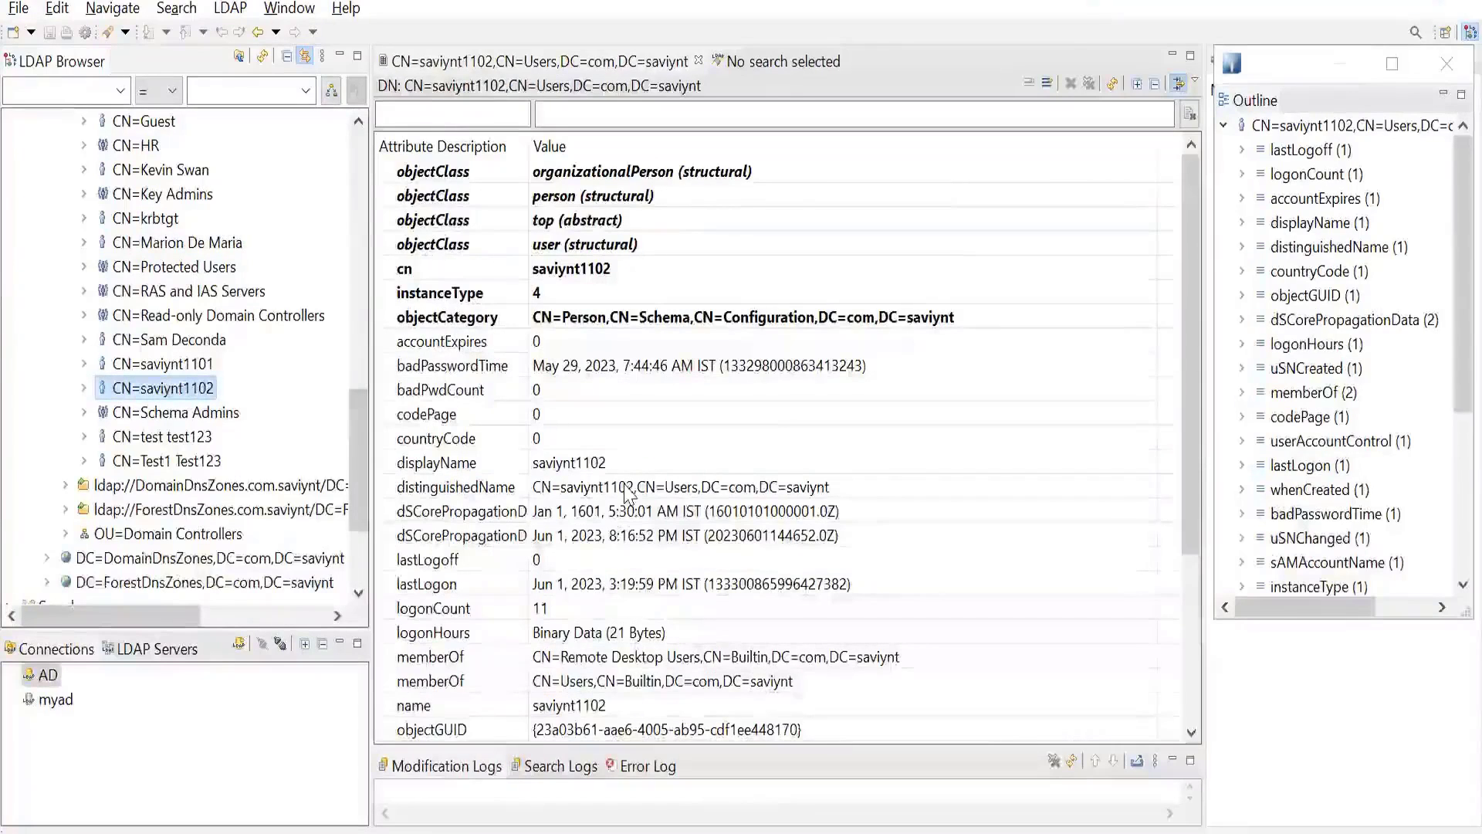
left_click(360, 159)
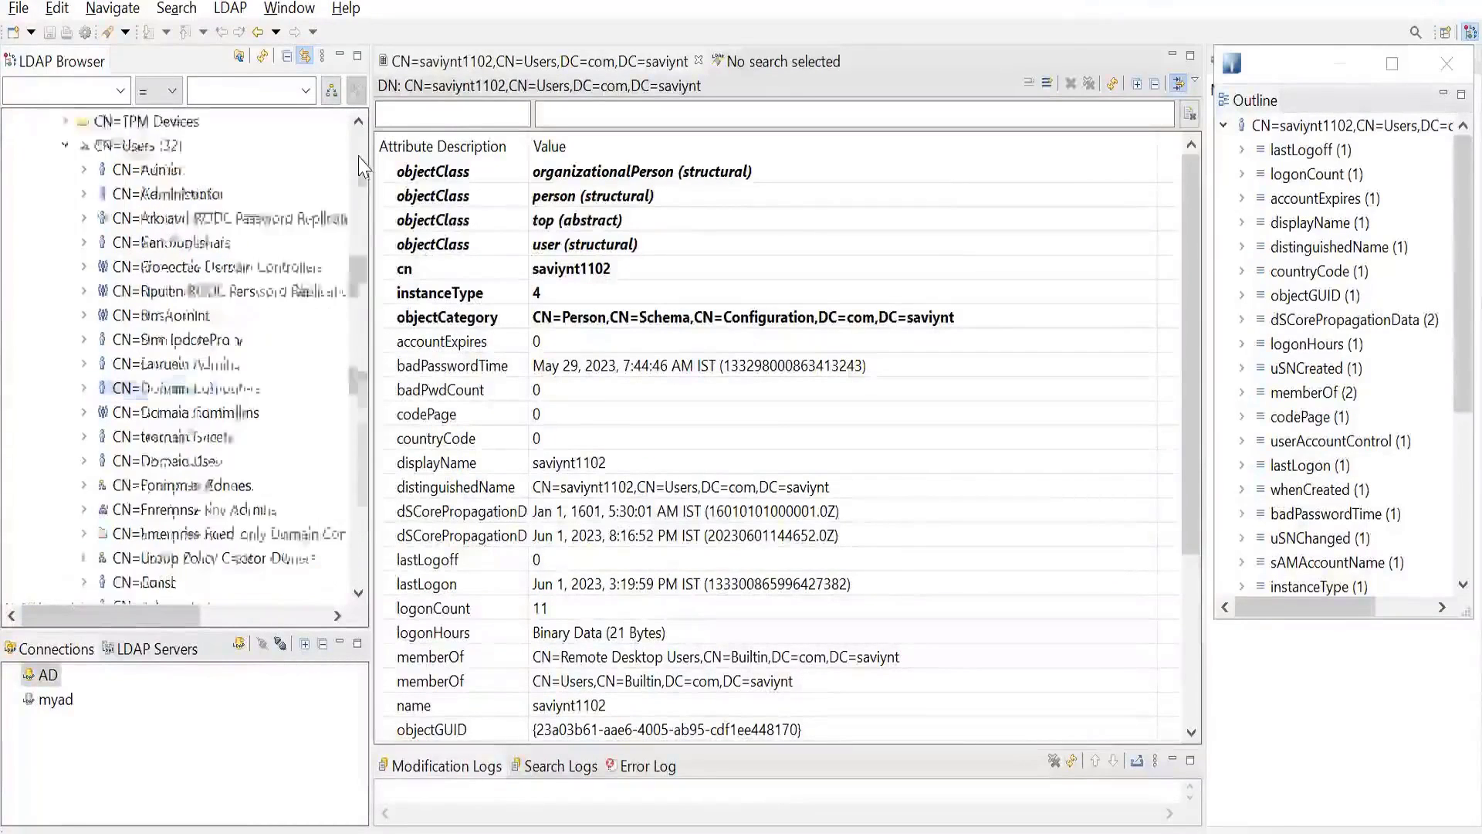
left_click(360, 160)
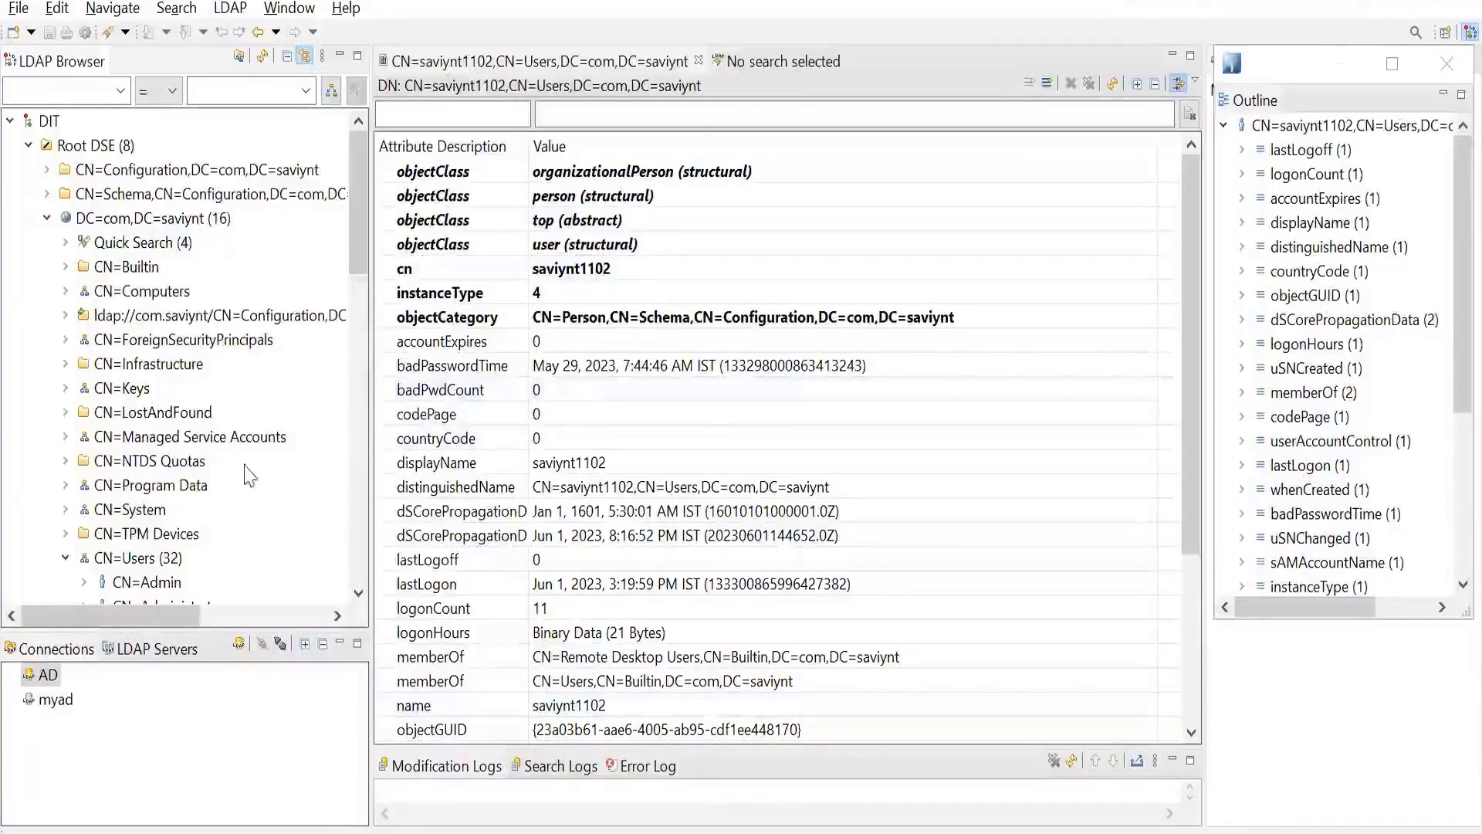
scroll(248, 474, "down", 3)
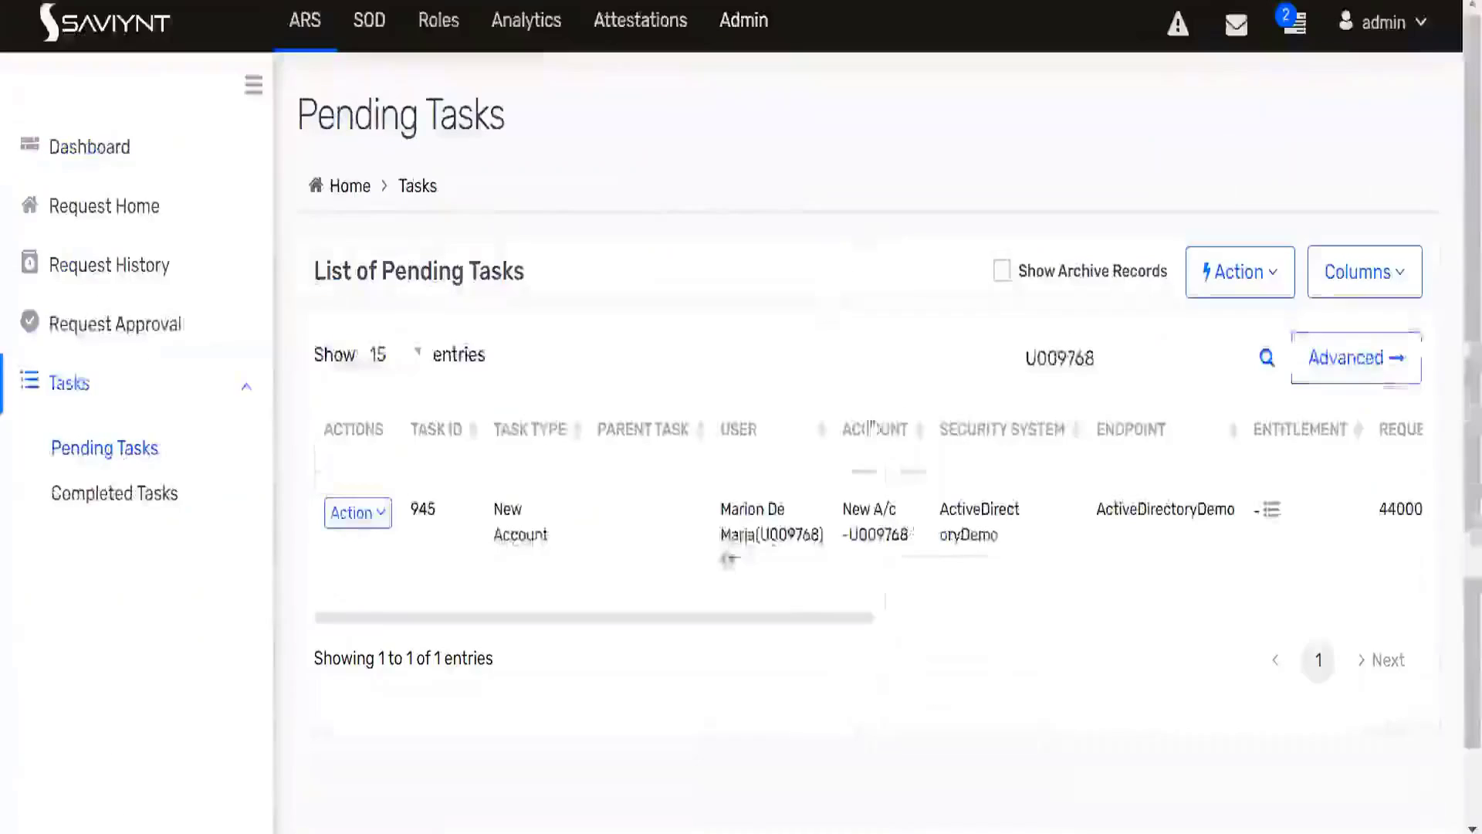
- Check New Account task 945 in Saviynt's Pending Tasks list, and switch back to Apache Directory Studio
left_click_drag(807, 618, 674, 507)
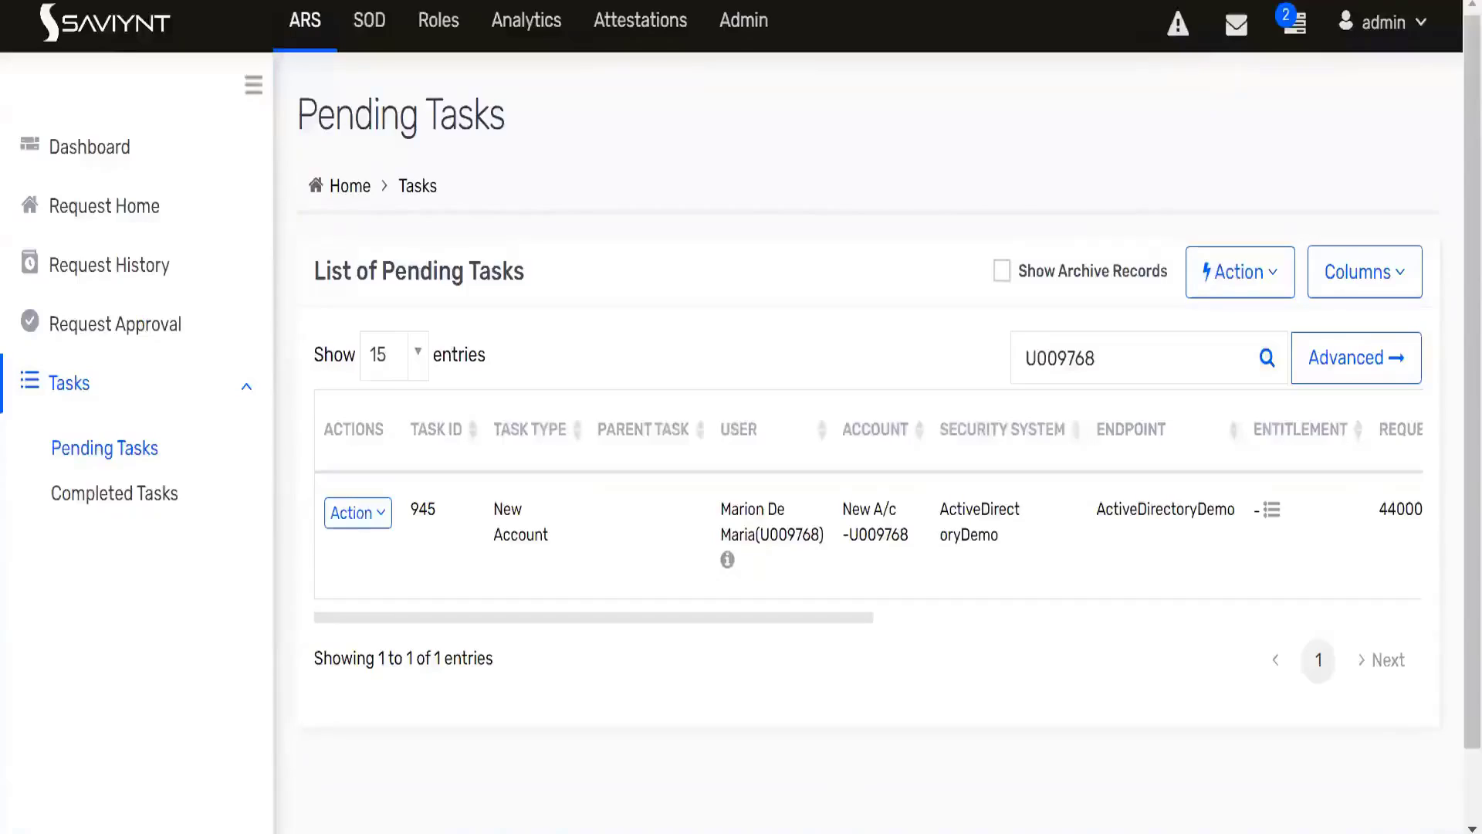
mouse_move(831, 833)
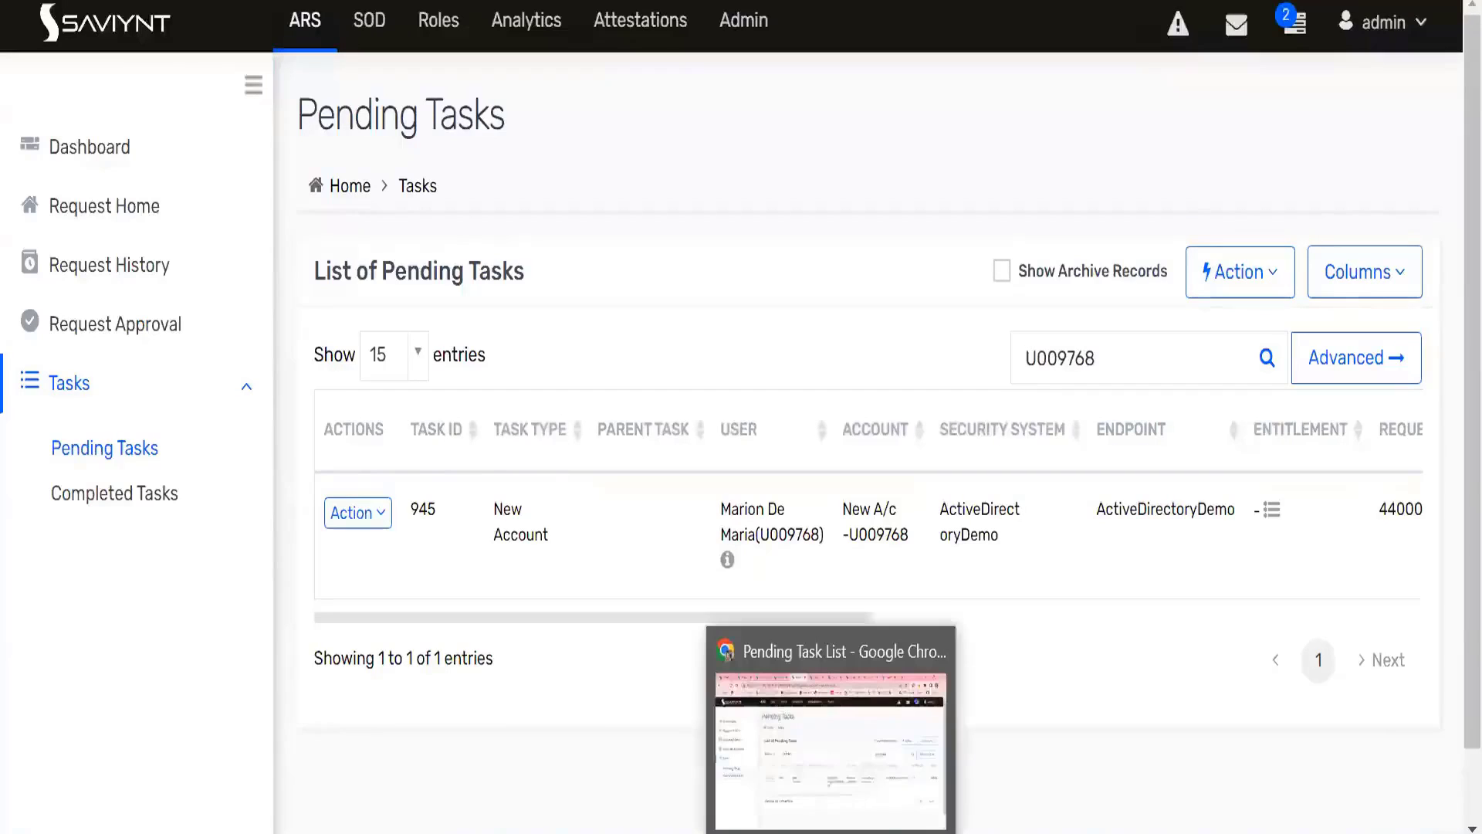
mouse_move(889, 833)
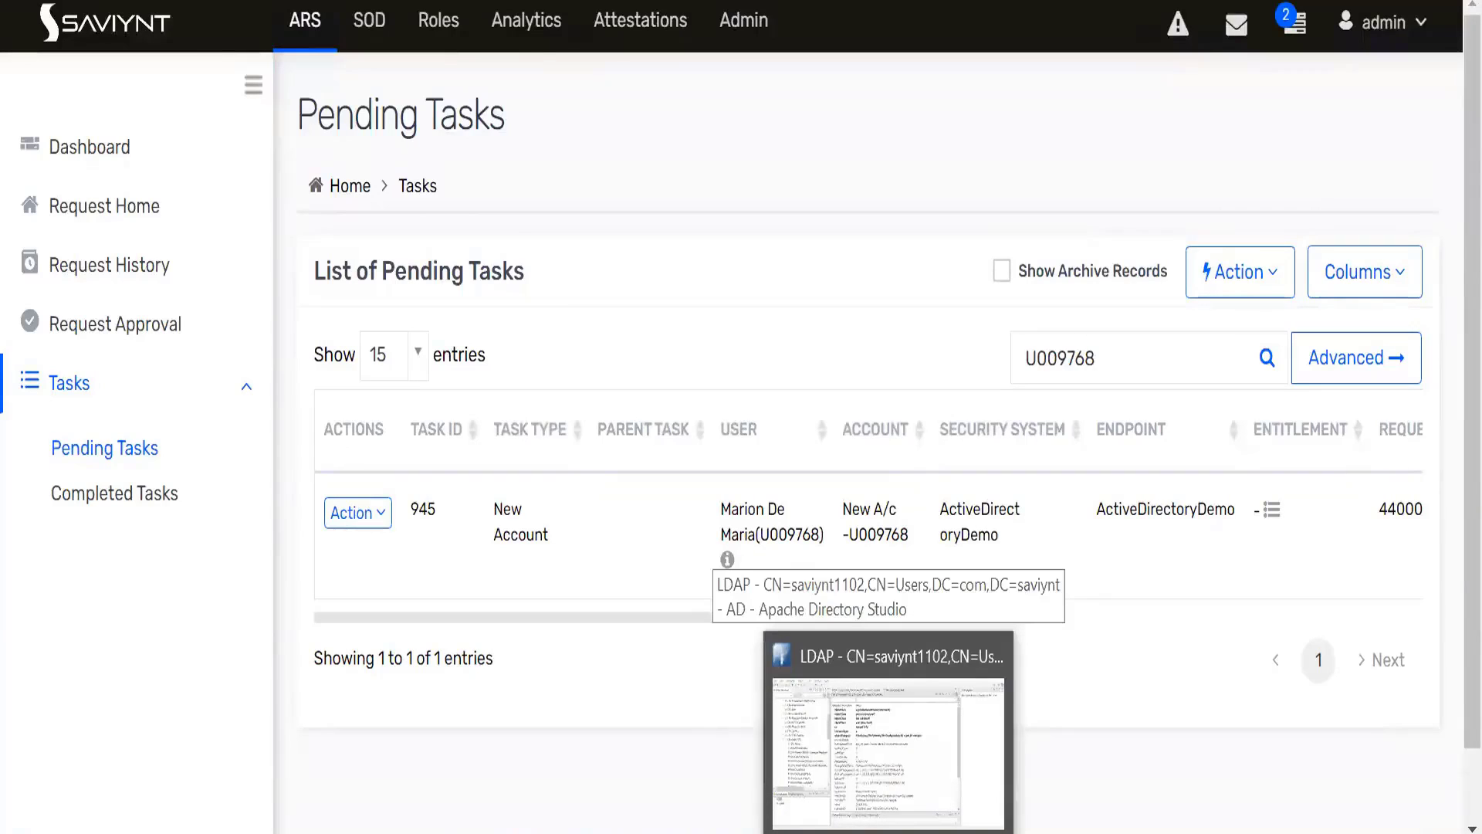
left_click(888, 833)
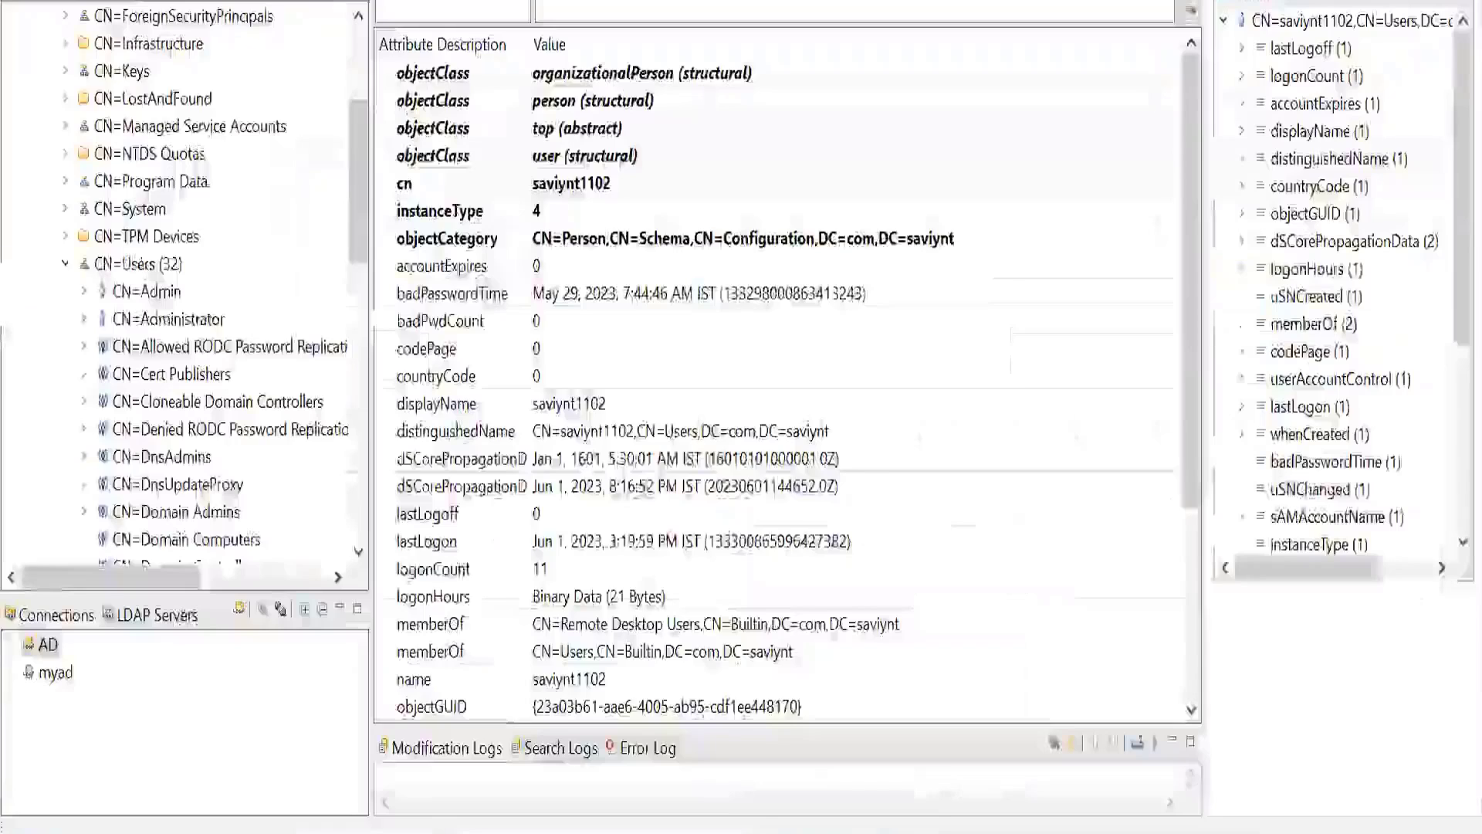